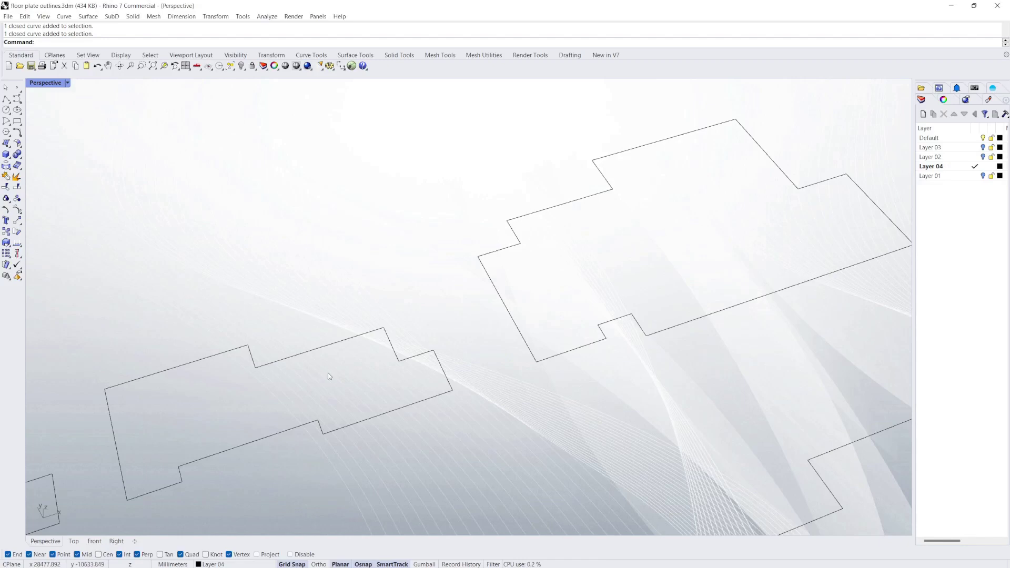
Step: Inspect the steel framing previews on the two stepped floor plate outlines
{"action": "left_click_drag", "start_coordinate": [328, 373], "coordinate": [297, 335]}
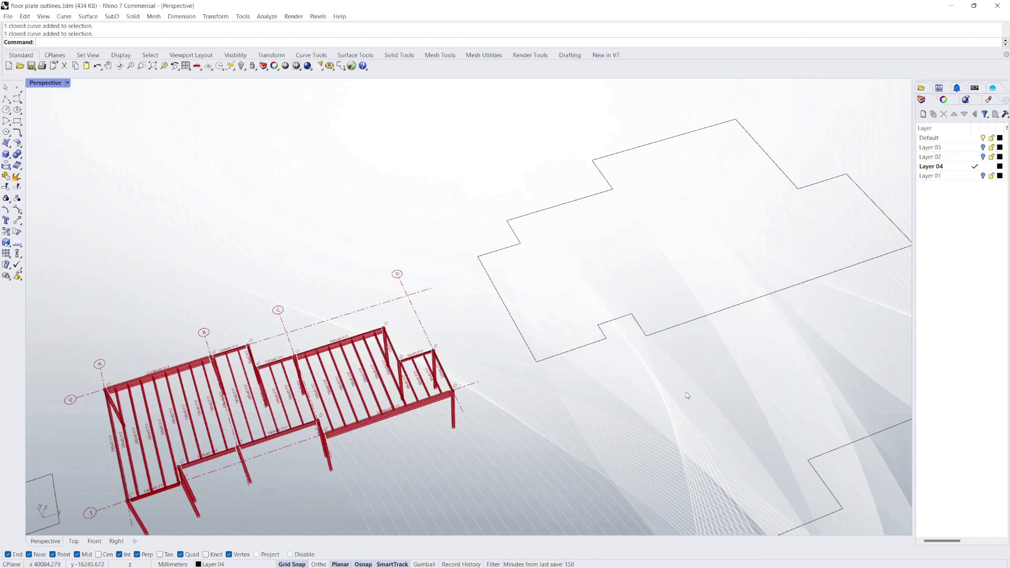
{"action": "mouse_move", "coordinate": [664, 396]}
{"action": "left_mouse_down"}
{"action": "mouse_move", "coordinate": [575, 317]}
{"action": "mouse_move", "coordinate": [657, 392]}
{"action": "left_mouse_up"}
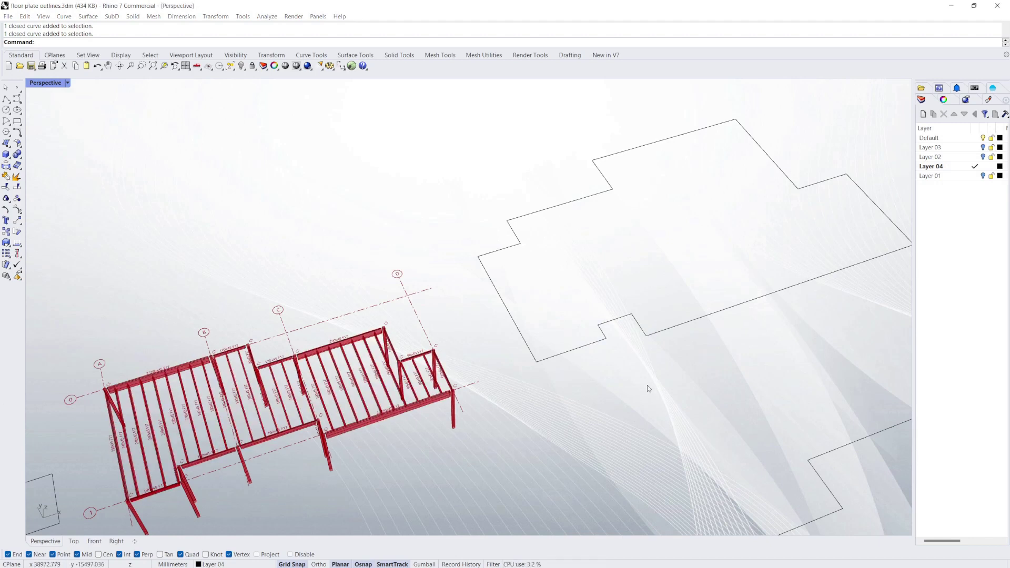
{"action": "left_click_drag", "start_coordinate": [647, 385], "coordinate": [576, 319]}
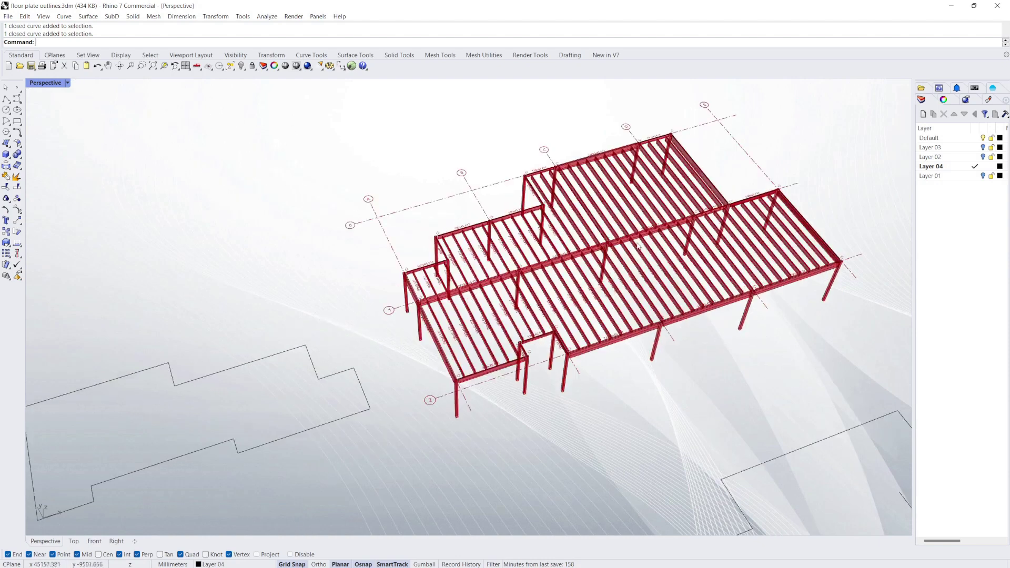
{"action": "scroll", "coordinate": [643, 253], "scroll_direction": "up", "scroll_amount": 3}
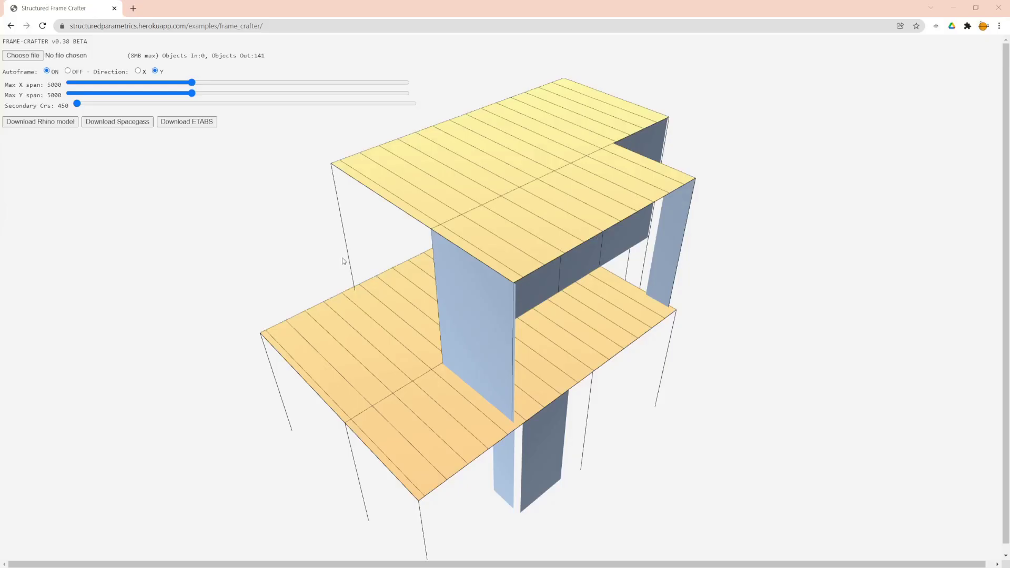
Step: In the Frame Crafter web app, try the X framing direction, restore Y, and increase the secondary member spacing
{"action": "left_click_drag", "start_coordinate": [343, 261], "coordinate": [334, 238]}
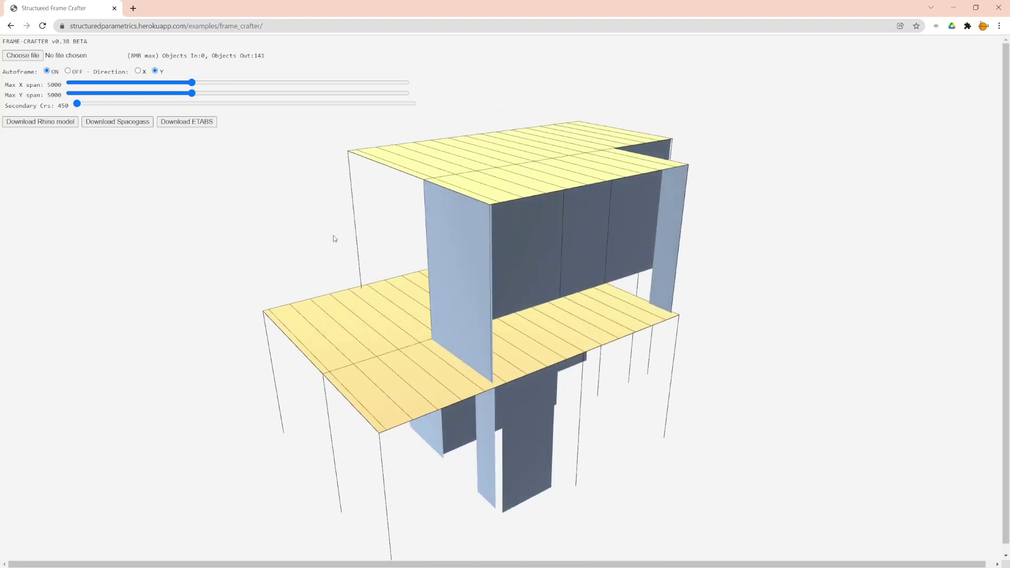
{"action": "left_click", "coordinate": [138, 72]}
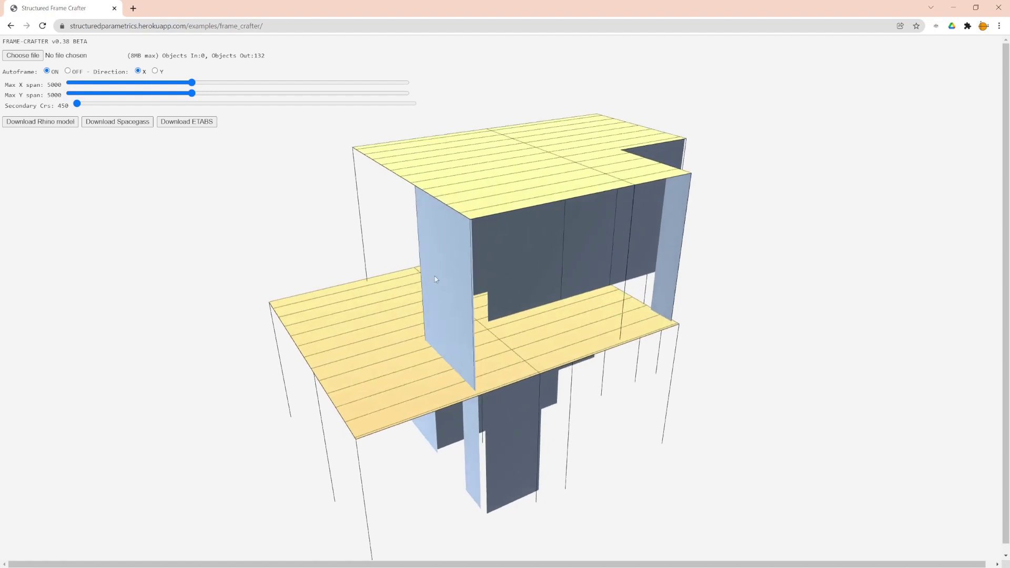
{"action": "left_click", "coordinate": [155, 71]}
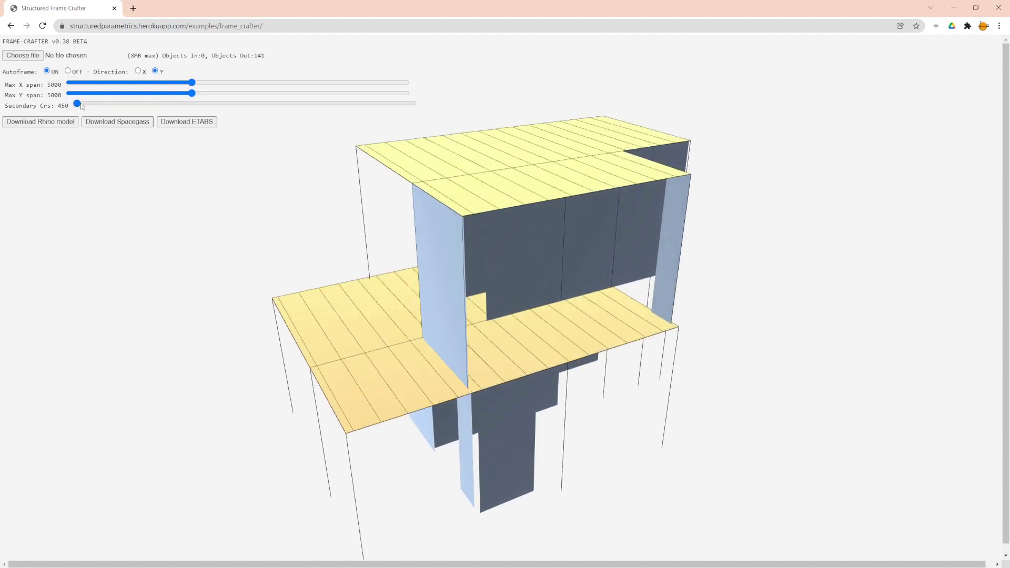
{"action": "left_click_drag", "start_coordinate": [81, 107], "coordinate": [138, 105]}
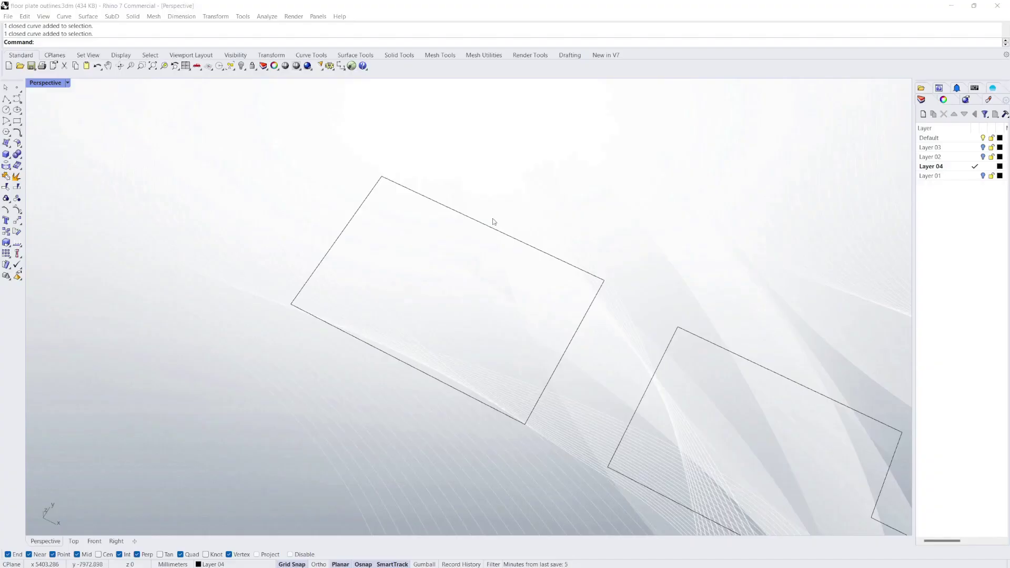
Step: Return to Rhino and assign the plain rectangular floor plate outline as the boundary for the generated frame
{"action": "scroll", "coordinate": [492, 258], "scroll_direction": "up", "scroll_amount": 3}
{"action": "scroll", "coordinate": [347, 298], "scroll_direction": "down", "scroll_amount": 5}
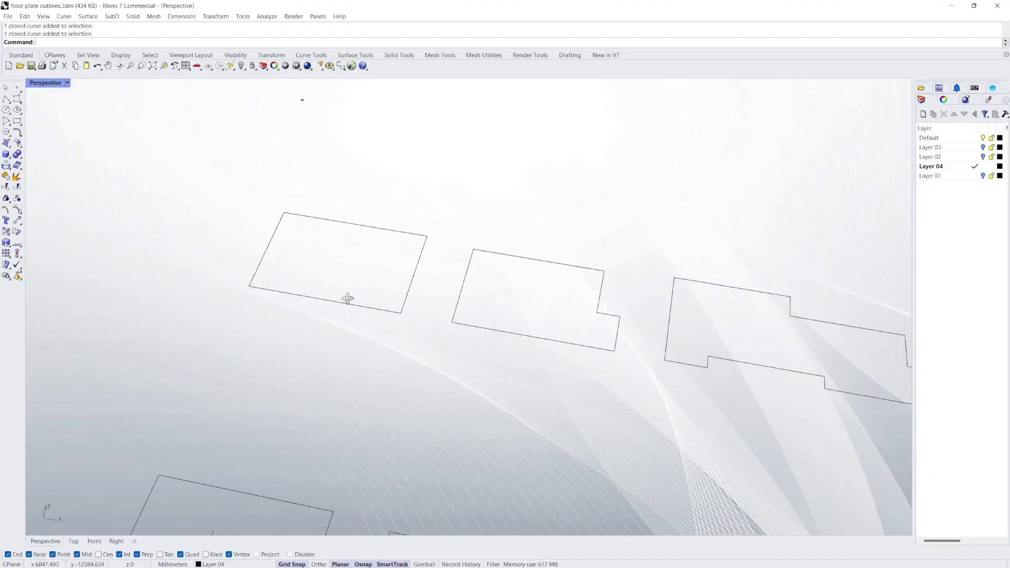
{"action": "scroll", "coordinate": [352, 261], "scroll_direction": "up", "scroll_amount": 4}
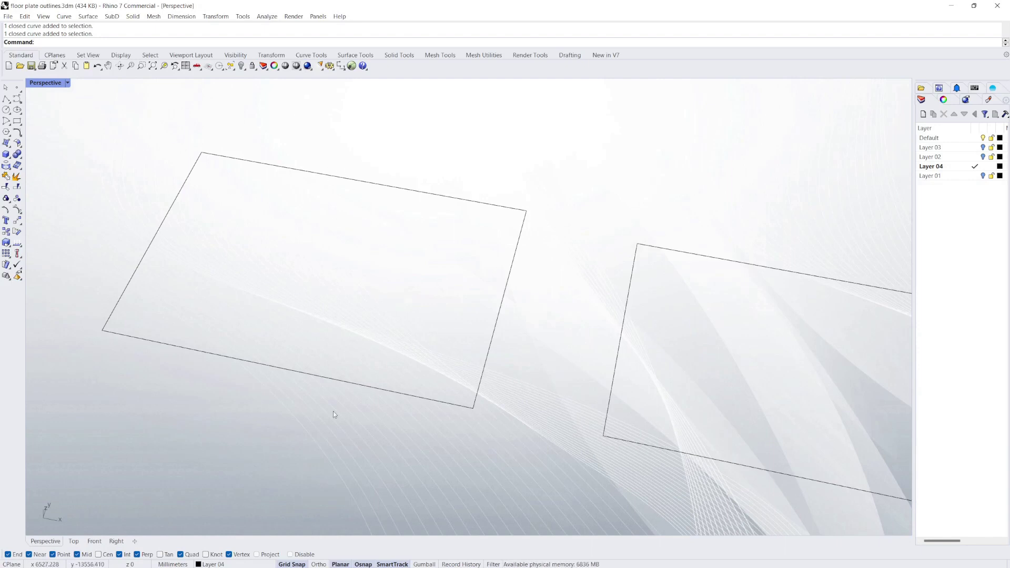
{"action": "left_click", "coordinate": [323, 377]}
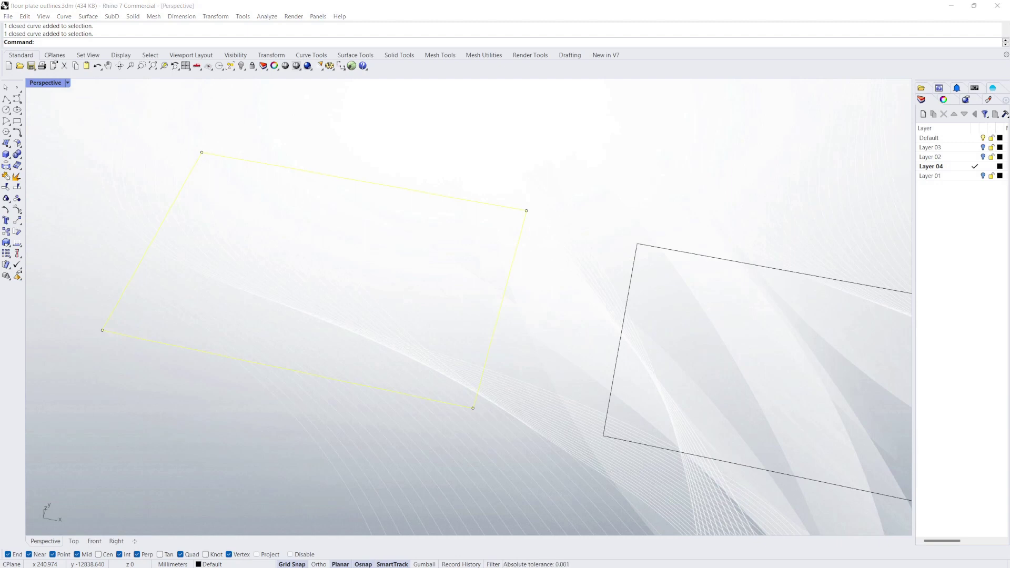
{"action": "left_click", "coordinate": [586, 271]}
Step: Examine the joists, columns and labelled grid lines generated on the rectangular floor plate from several angles
{"action": "scroll", "coordinate": [462, 350], "scroll_direction": "down", "scroll_amount": 10}
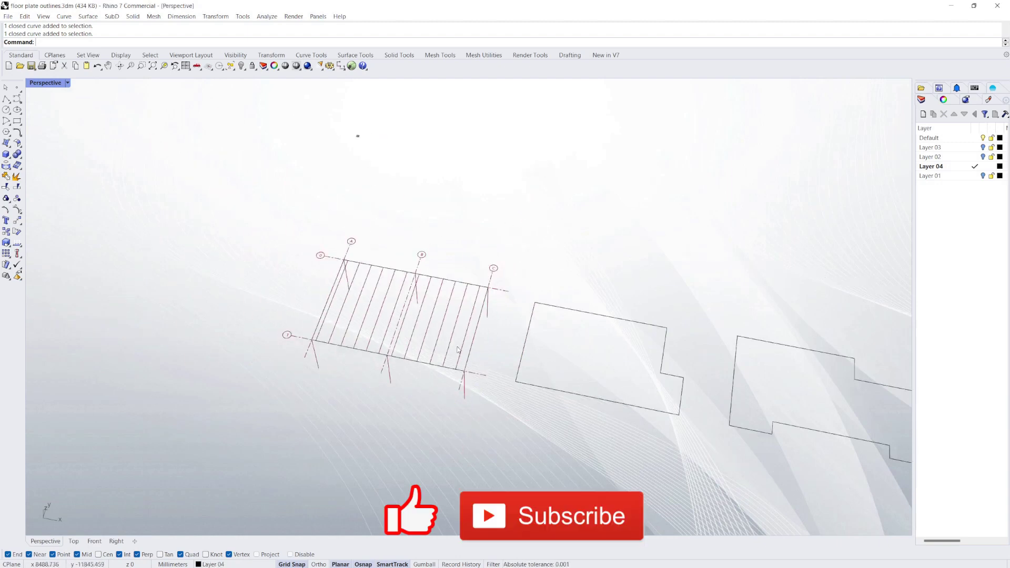
{"action": "scroll", "coordinate": [506, 370], "scroll_direction": "up", "scroll_amount": 5}
{"action": "scroll", "coordinate": [500, 367], "scroll_direction": "down", "scroll_amount": 4}
{"action": "scroll", "coordinate": [395, 319], "scroll_direction": "up", "scroll_amount": 11}
{"action": "right_click_drag", "start_coordinate": [449, 323], "coordinate": [222, 344]}
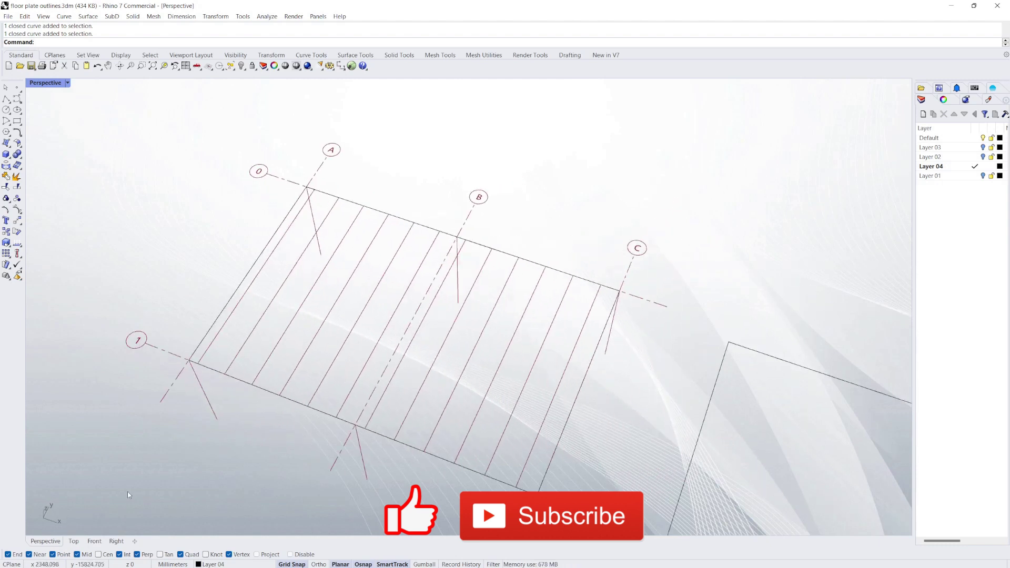
{"action": "right_click_drag", "start_coordinate": [338, 260], "coordinate": [360, 278]}
{"action": "right_click_drag", "start_coordinate": [405, 231], "coordinate": [319, 204]}
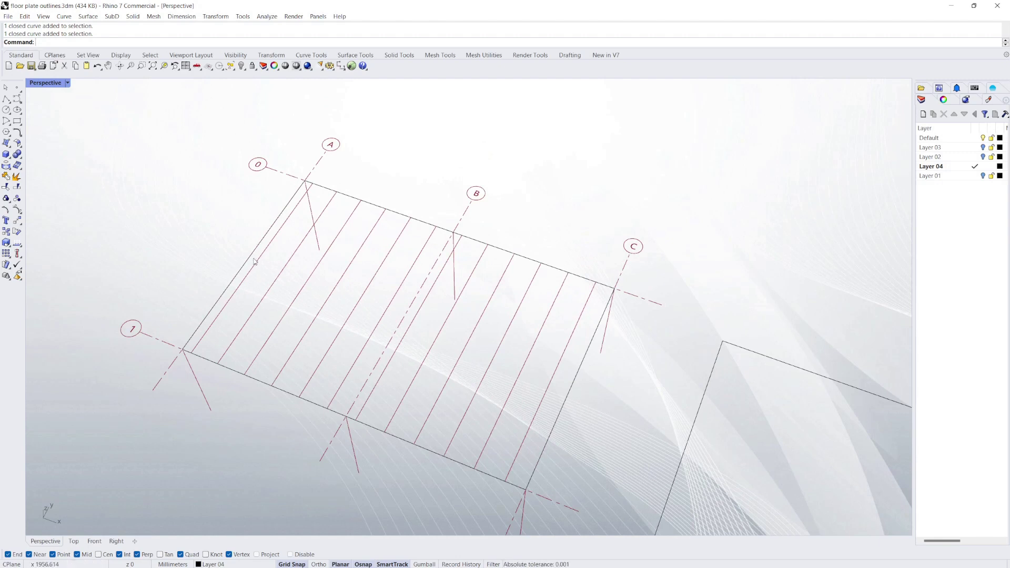
{"action": "right_click_drag", "start_coordinate": [308, 290], "coordinate": [329, 280]}
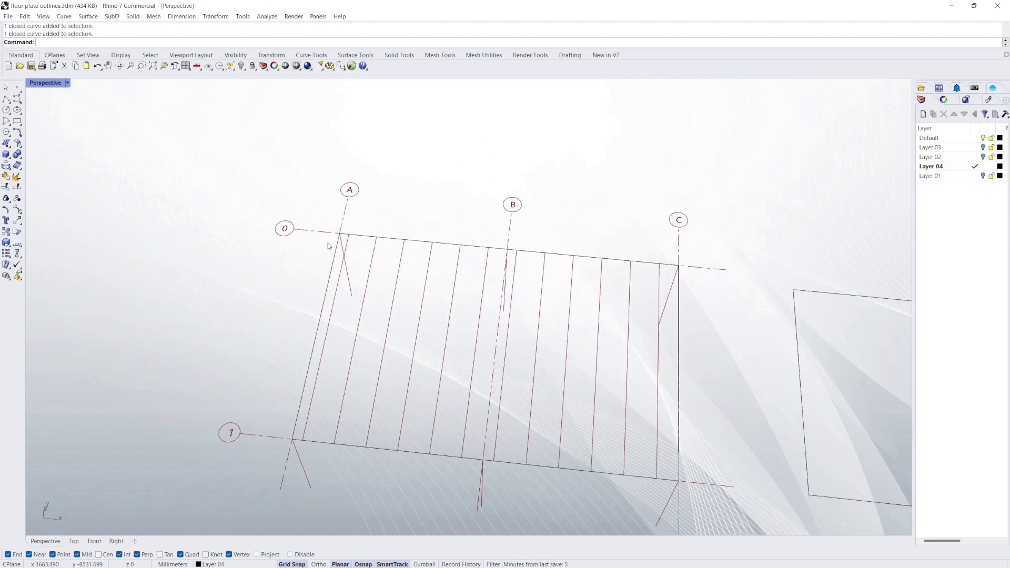
{"action": "right_click_drag", "start_coordinate": [392, 380], "coordinate": [517, 263]}
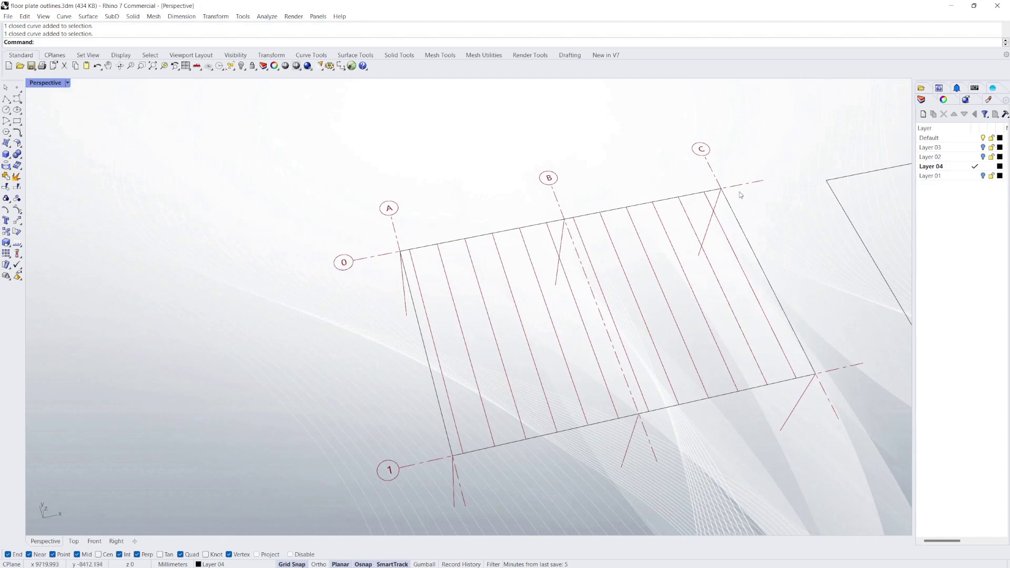
{"action": "right_click_drag", "start_coordinate": [553, 247], "coordinate": [238, 292]}
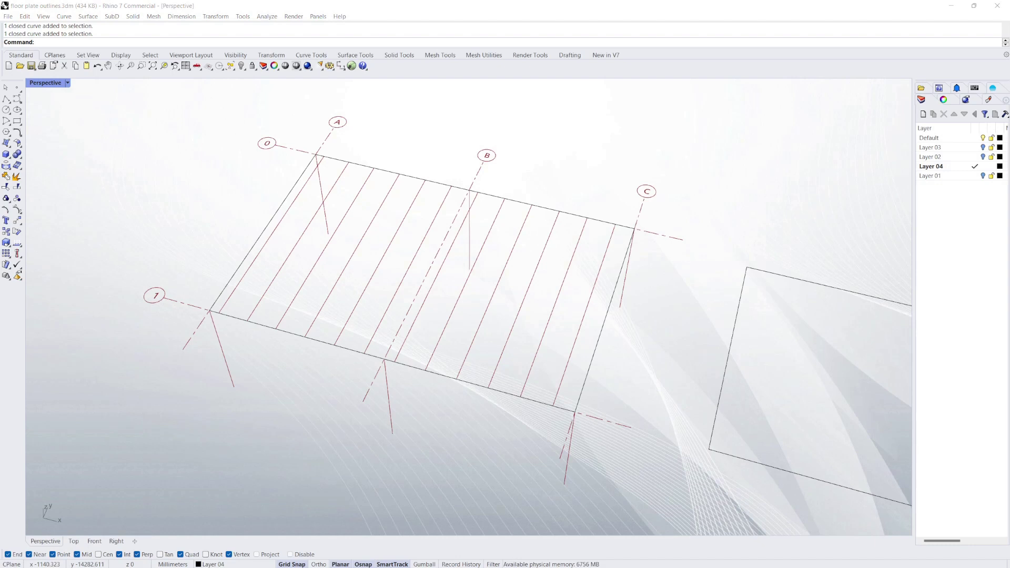
Step: Turn the rectangular floor's joists parallel to grid lines 0 and 1 and try a shorter column span across the lettered grids
{"action": "right_click_drag", "start_coordinate": [466, 327], "coordinate": [597, 206]}
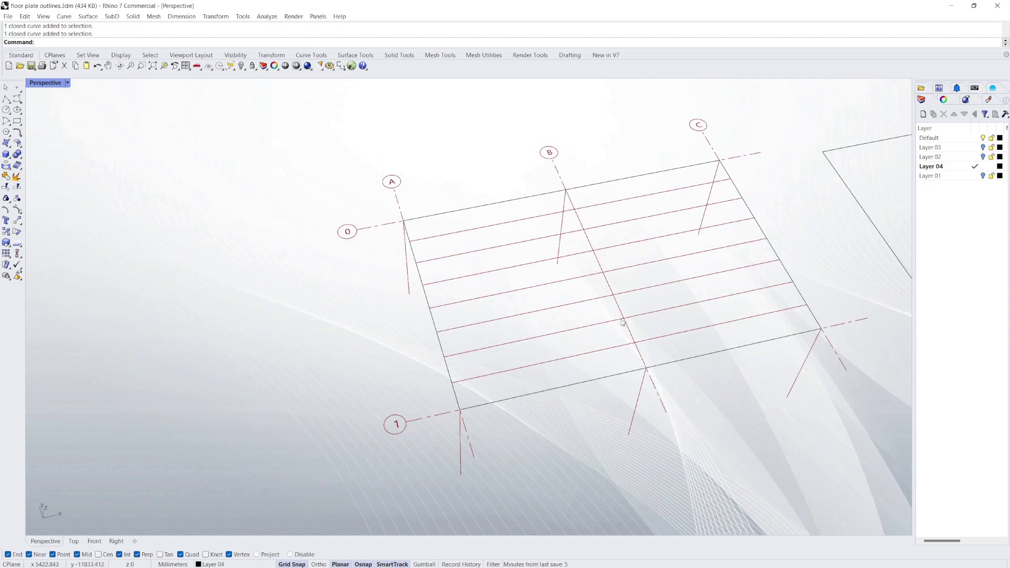
{"action": "right_click_drag", "start_coordinate": [667, 295], "coordinate": [649, 293]}
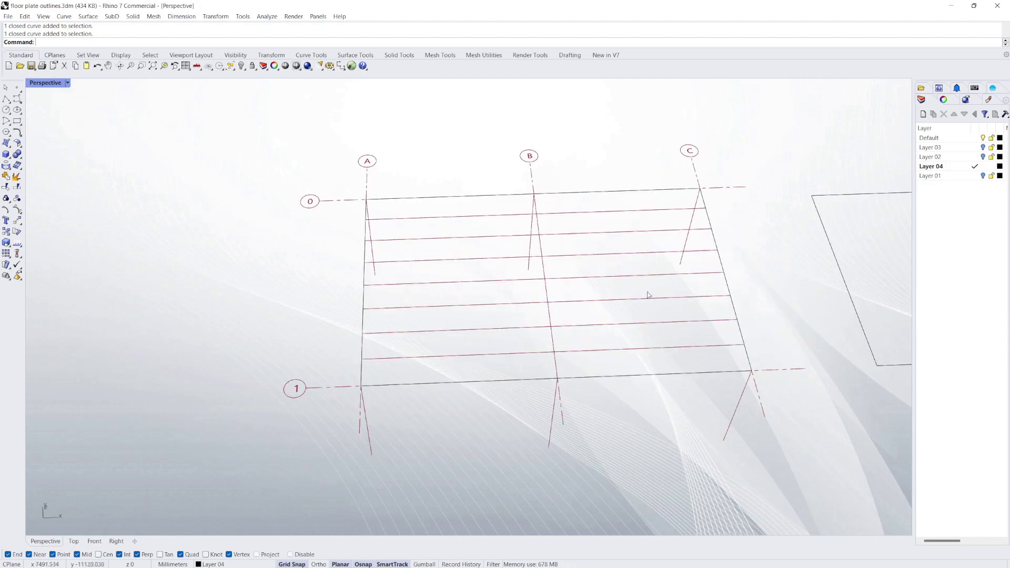
{"action": "right_click_drag", "start_coordinate": [619, 256], "coordinate": [600, 255]}
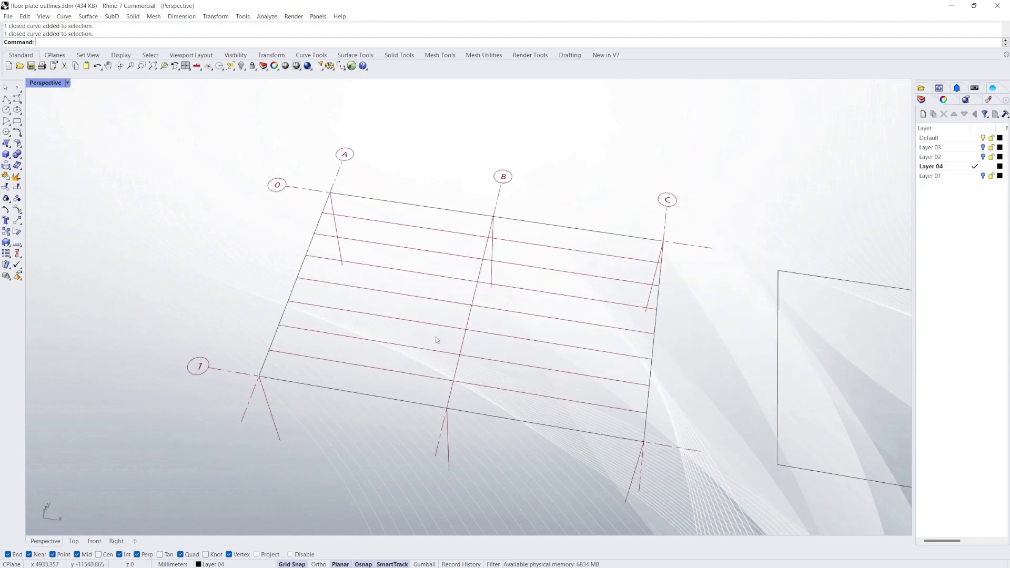
{"action": "right_click_drag", "start_coordinate": [435, 340], "coordinate": [430, 333]}
{"action": "key", "text": "alt+Tab"}
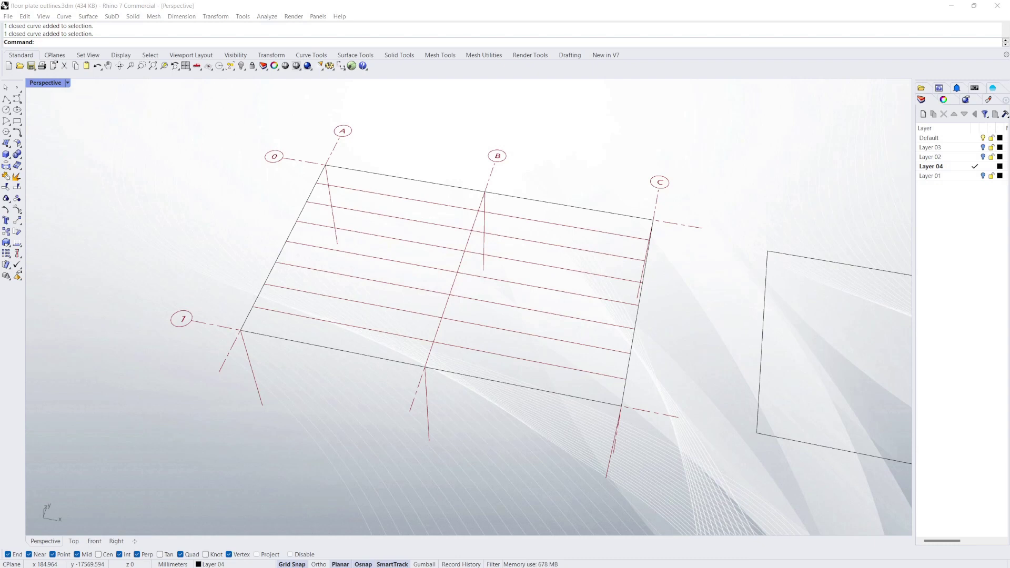
{"action": "right_click_drag", "start_coordinate": [483, 266], "coordinate": [478, 270]}
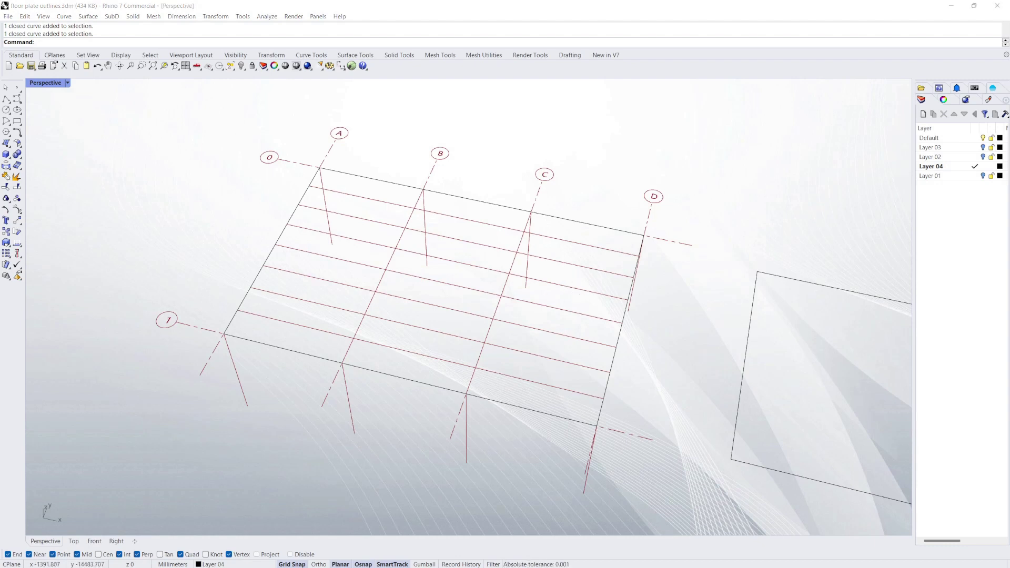
Step: Apply the framing to the neighbouring floor plate outline with the notched corner
{"action": "scroll", "coordinate": [158, 284], "scroll_direction": "down", "scroll_amount": 5}
{"action": "scroll", "coordinate": [550, 320], "scroll_direction": "up", "scroll_amount": 4}
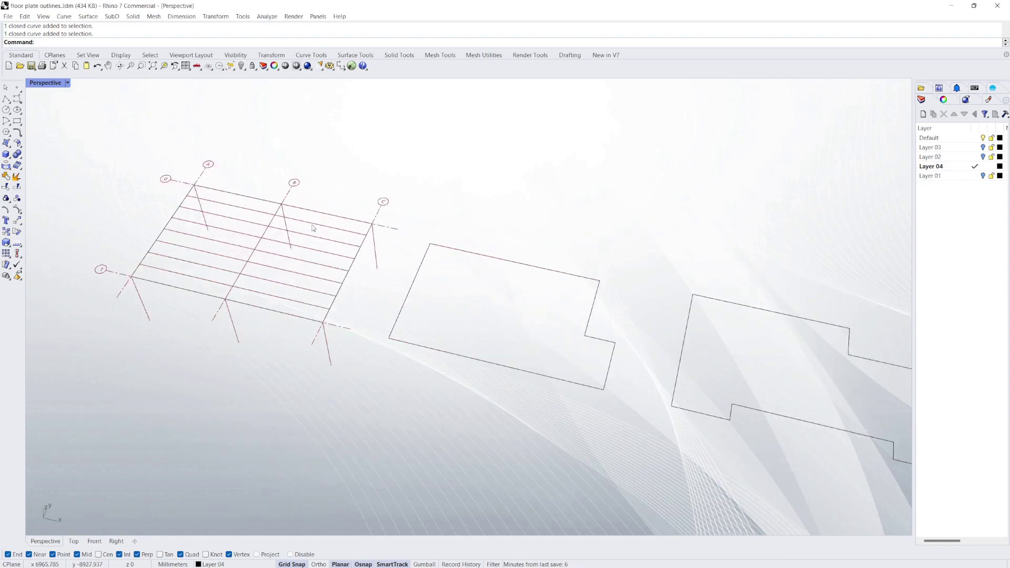
{"action": "left_click", "coordinate": [510, 390]}
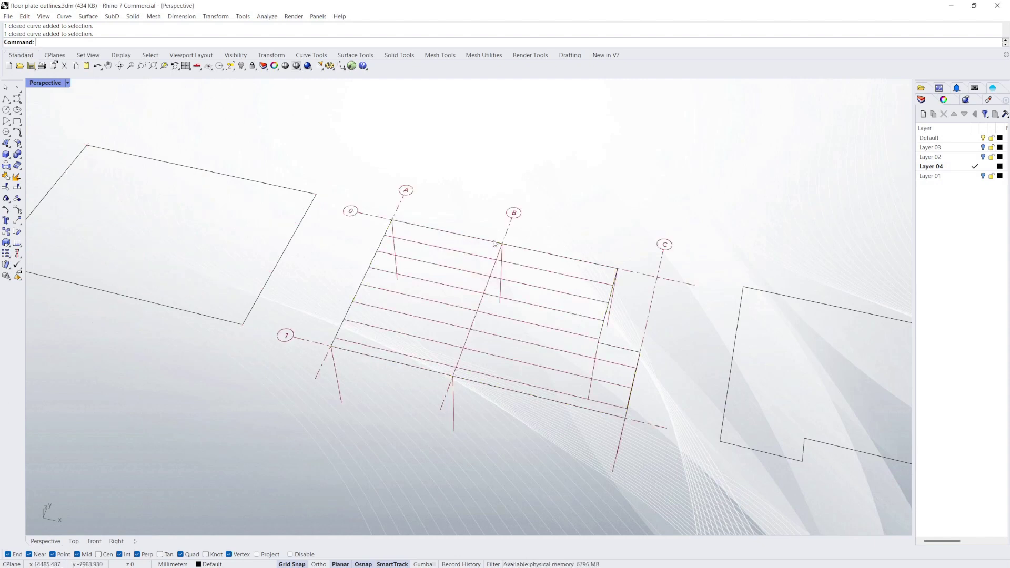
Step: Examine how the joists, columns and grid lines follow the notched corner of the second floor plate
{"action": "right_click_drag", "start_coordinate": [496, 244], "coordinate": [479, 281]}
{"action": "scroll", "coordinate": [684, 345], "scroll_direction": "up", "scroll_amount": 3}
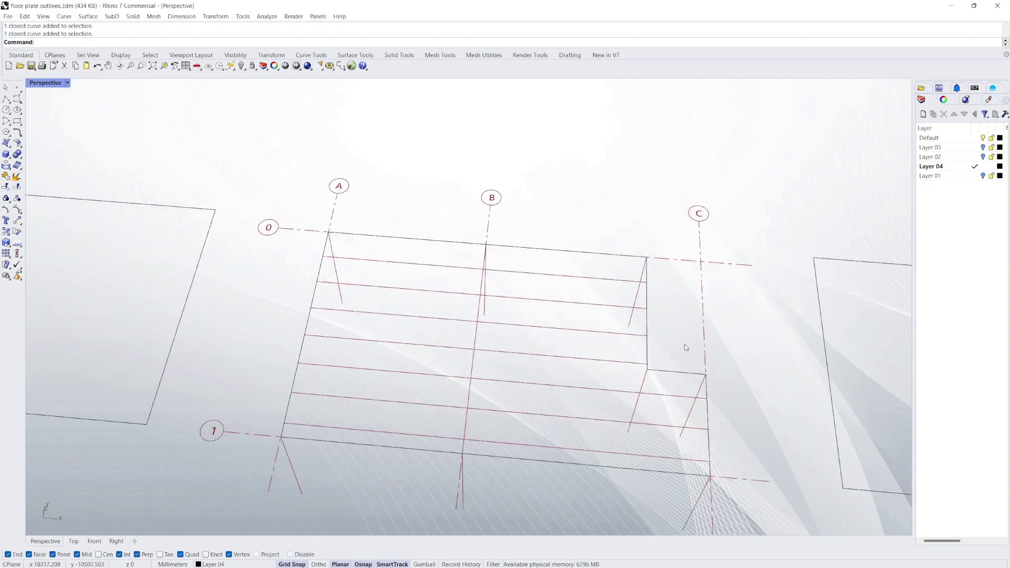
{"action": "right_click_drag", "start_coordinate": [440, 335], "coordinate": [471, 337]}
{"action": "scroll", "coordinate": [491, 320], "scroll_direction": "down", "scroll_amount": 9}
{"action": "scroll", "coordinate": [545, 330], "scroll_direction": "up", "scroll_amount": 3}
{"action": "scroll", "coordinate": [546, 333], "scroll_direction": "up", "scroll_amount": 2}
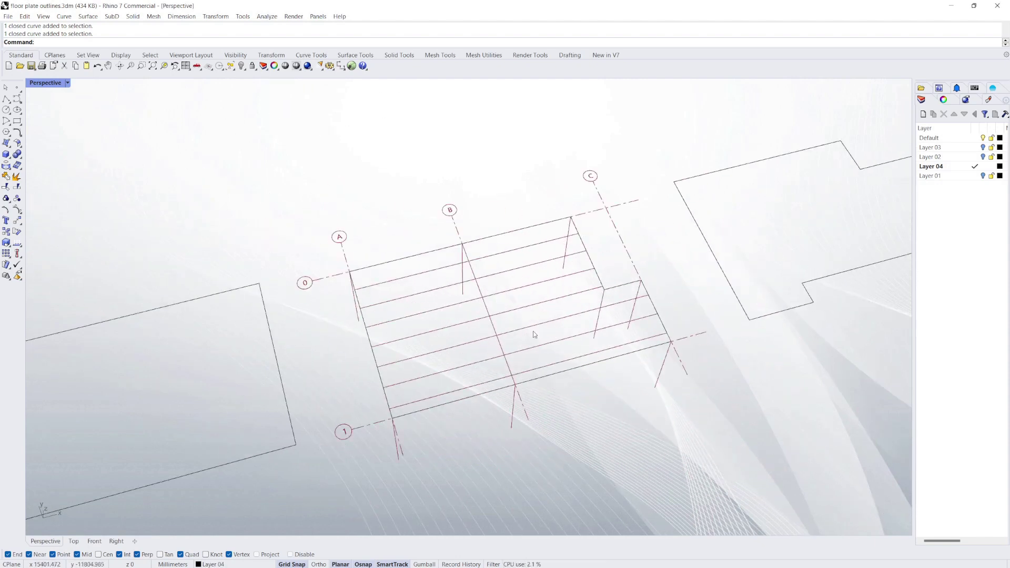
{"action": "scroll", "coordinate": [536, 335], "scroll_direction": "up", "scroll_amount": 2}
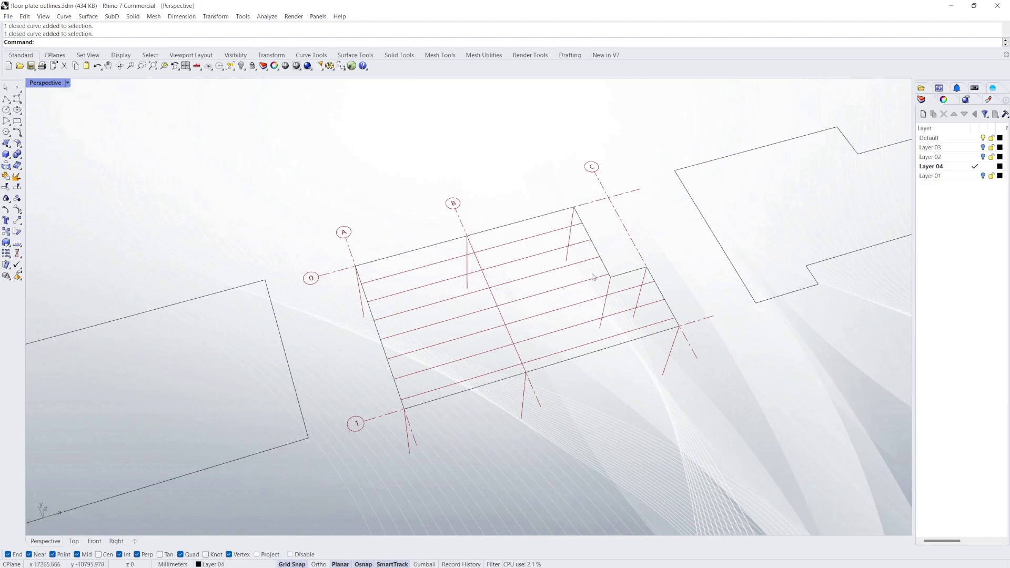
{"action": "right_click_drag", "start_coordinate": [592, 277], "coordinate": [564, 296]}
{"action": "scroll", "coordinate": [386, 266], "scroll_direction": "up", "scroll_amount": 3}
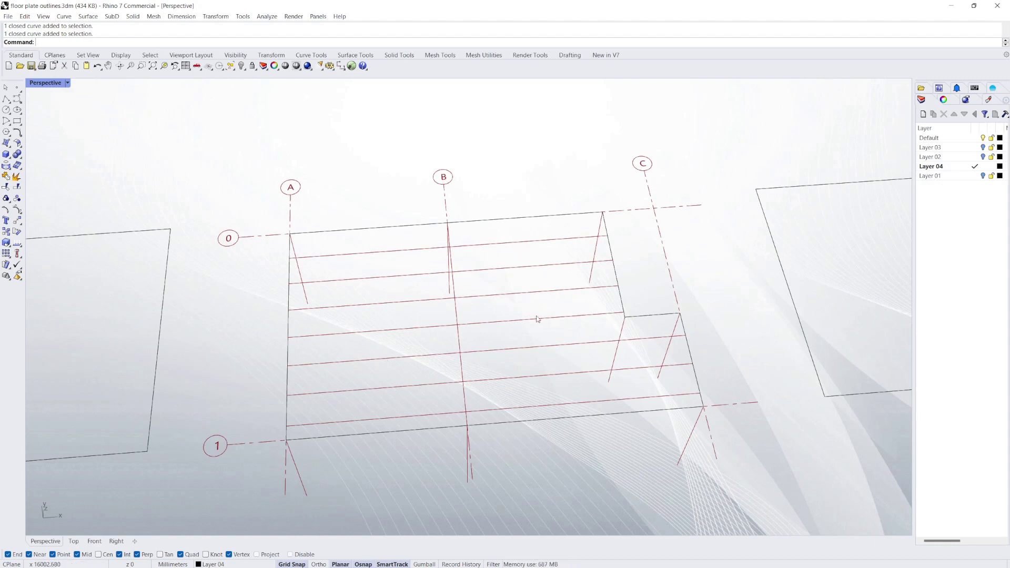
{"action": "right_click_drag", "start_coordinate": [537, 319], "coordinate": [602, 359]}
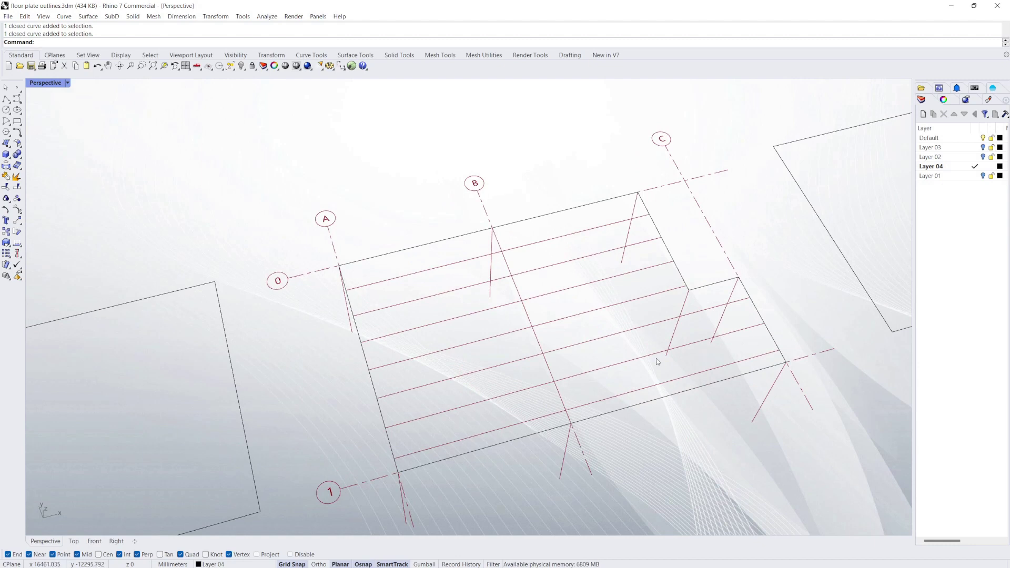
{"action": "right_click_drag", "start_coordinate": [586, 289], "coordinate": [564, 311]}
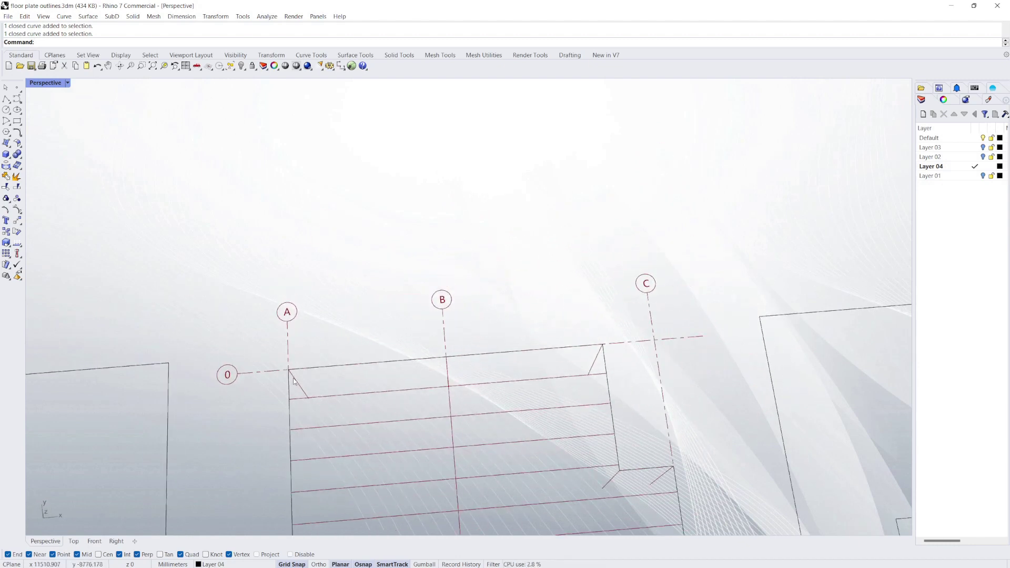
{"action": "right_click_drag", "start_coordinate": [412, 362], "coordinate": [400, 343]}
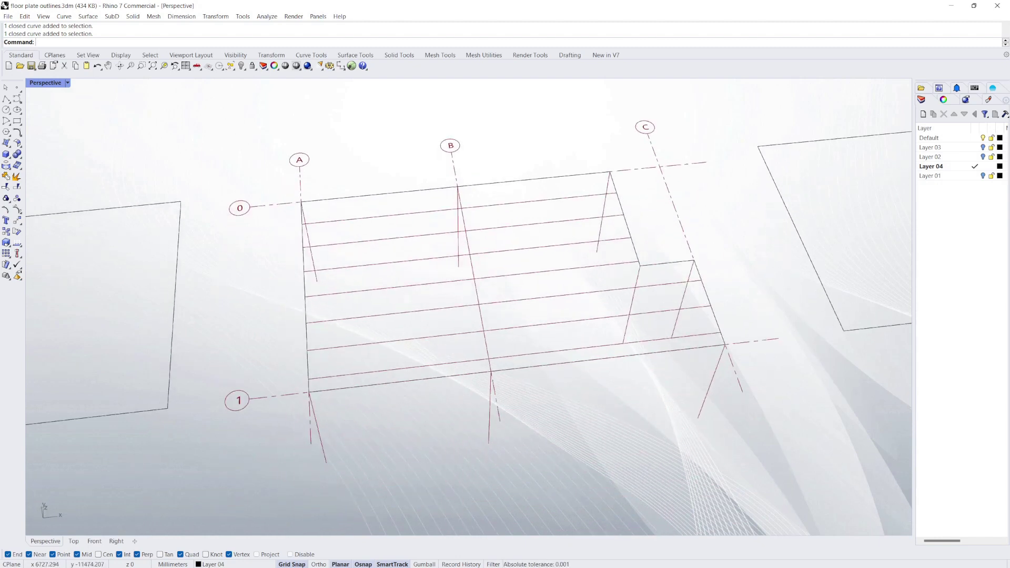
Step: Turn the notched floor's joists to span between grid lines 0 and 1, reduce their spacing, and check the corner framing
{"action": "right_click_drag", "start_coordinate": [467, 313], "coordinate": [474, 315]}
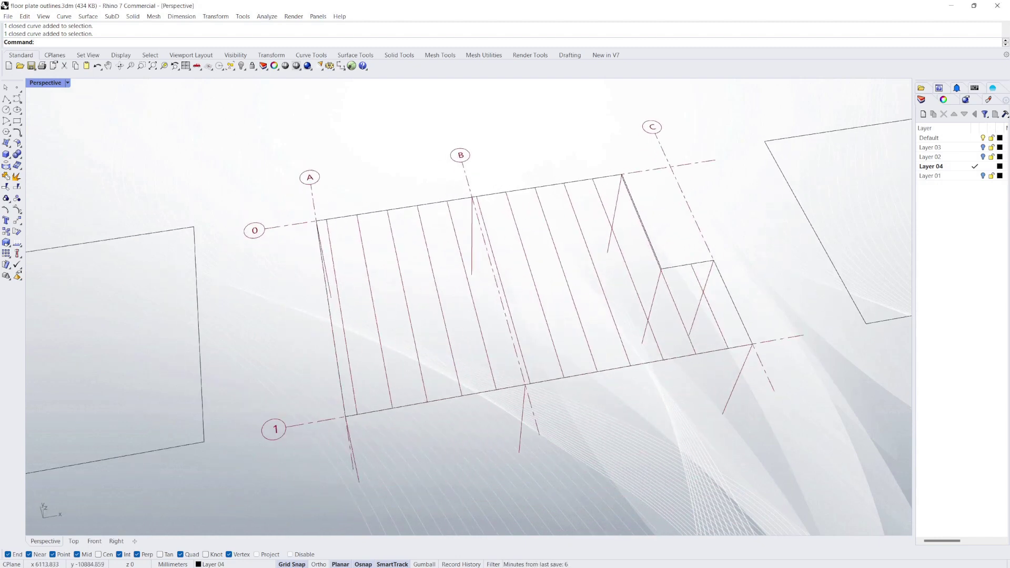
{"action": "key", "text": "ctrl+y"}
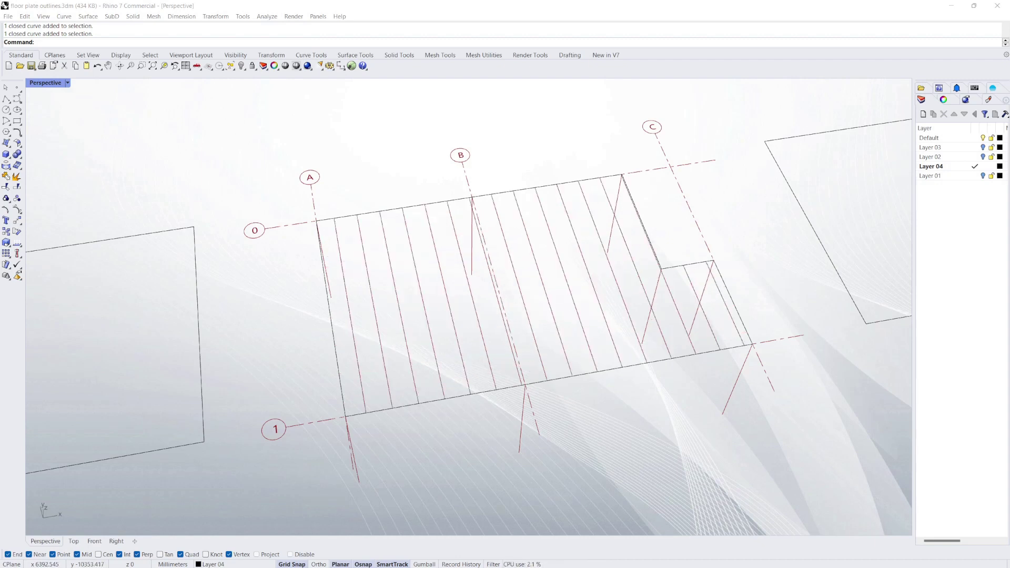
{"action": "right_click_drag", "start_coordinate": [494, 346], "coordinate": [467, 339]}
{"action": "right_click_drag", "start_coordinate": [546, 318], "coordinate": [649, 206]}
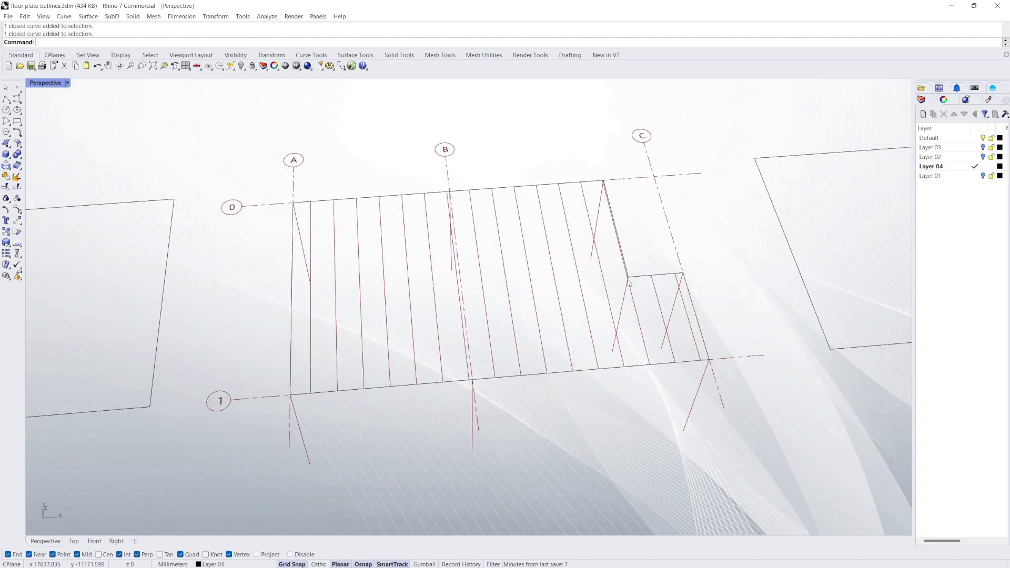
{"action": "right_click_drag", "start_coordinate": [593, 300], "coordinate": [649, 233]}
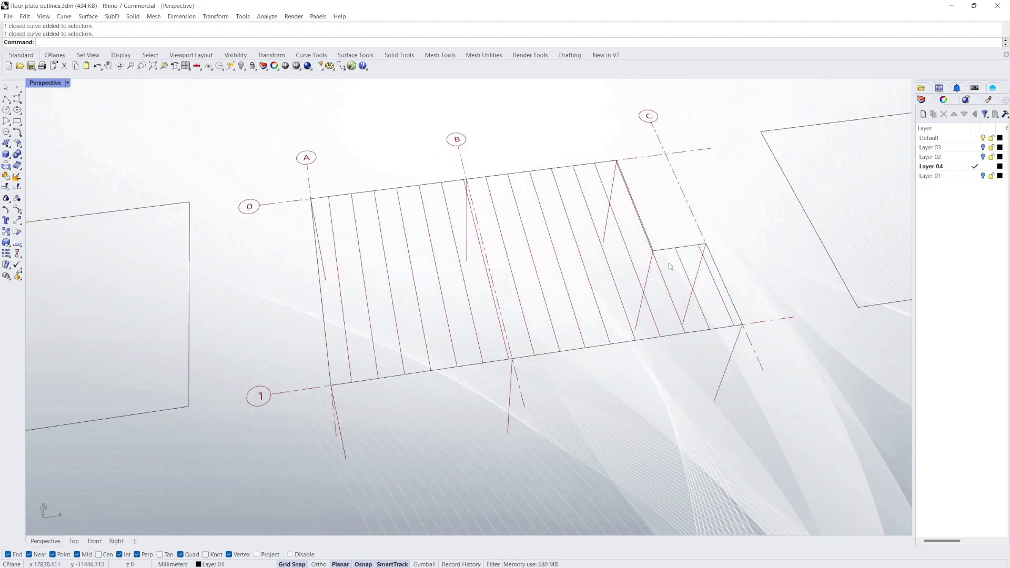
Step: Apply the framing to the next, longer floor plate outline with stepped notches on both long sides
{"action": "right_click_drag", "start_coordinate": [601, 357], "coordinate": [644, 320]}
{"action": "scroll", "coordinate": [368, 298], "scroll_direction": "down", "scroll_amount": 5}
{"action": "scroll", "coordinate": [498, 287], "scroll_direction": "up", "scroll_amount": 8}
{"action": "scroll", "coordinate": [176, 262], "scroll_direction": "down", "scroll_amount": 6}
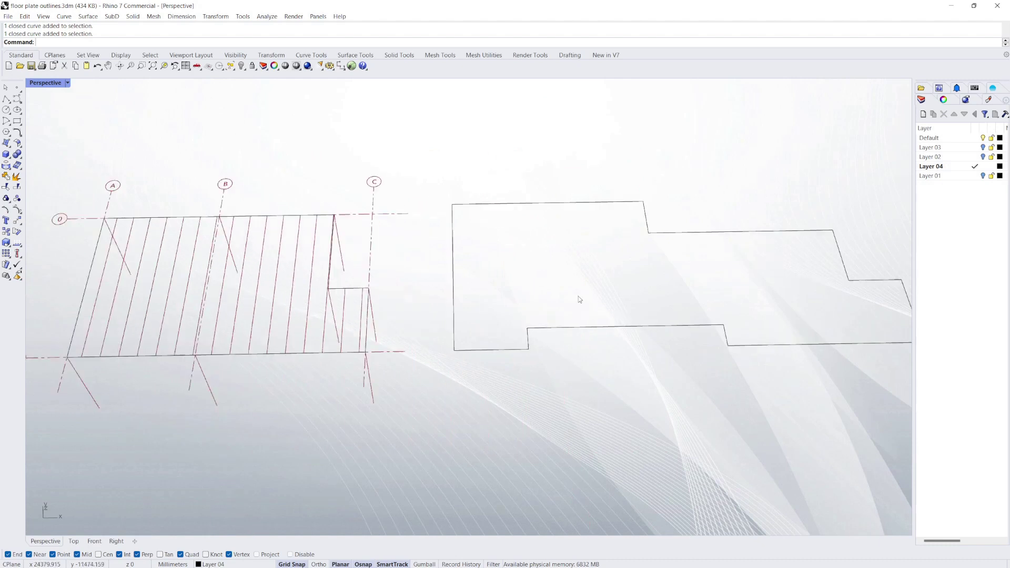
{"action": "right_click_drag", "start_coordinate": [579, 300], "coordinate": [441, 179]}
{"action": "scroll", "coordinate": [374, 227], "scroll_direction": "down", "scroll_amount": 12}
{"action": "scroll", "coordinate": [541, 227], "scroll_direction": "up", "scroll_amount": 7}
{"action": "scroll", "coordinate": [361, 206], "scroll_direction": "up", "scroll_amount": 2}
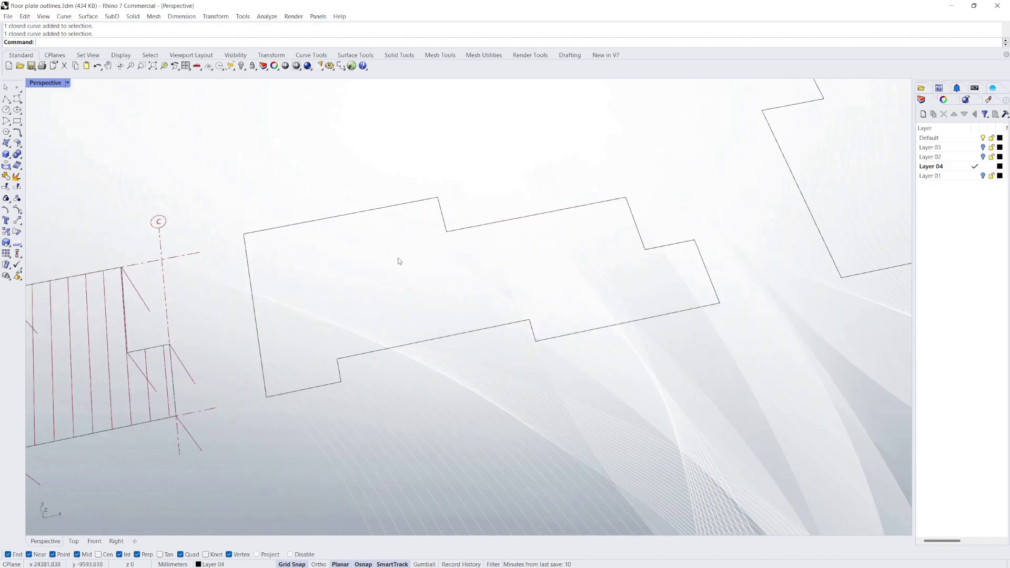
{"action": "left_click_drag", "start_coordinate": [484, 323], "coordinate": [435, 371]}
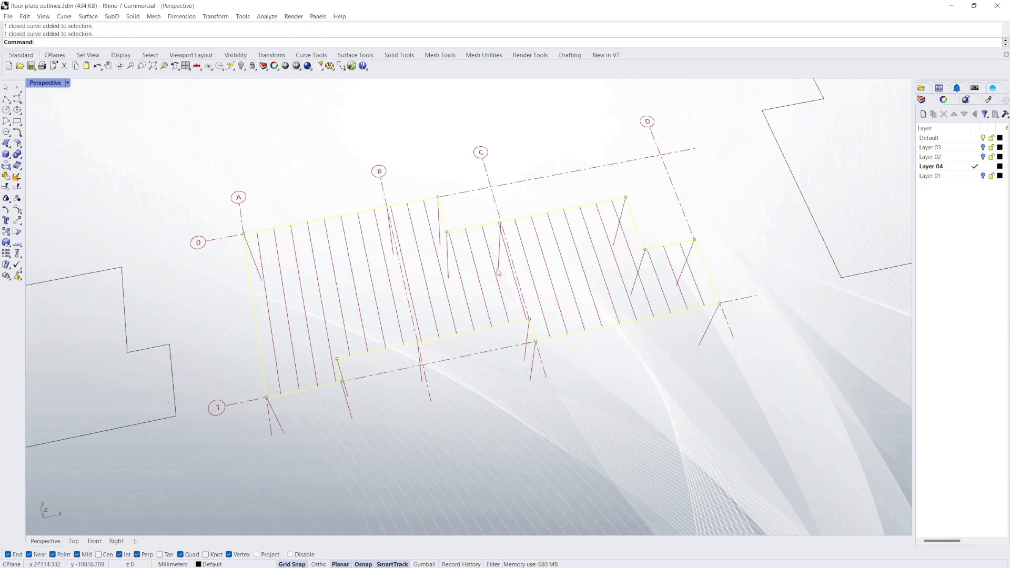
{"action": "key", "text": "Escape"}
Step: Examine how the joists, columns and grid lines A to D follow the notches of the stepped floor plate
{"action": "scroll", "coordinate": [468, 252], "scroll_direction": "up", "scroll_amount": 3}
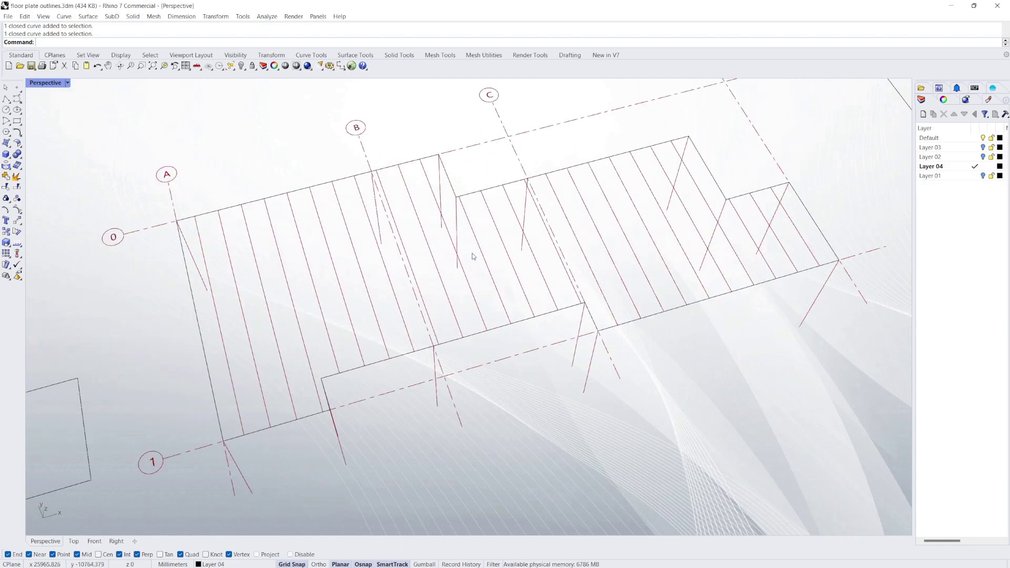
{"action": "scroll", "coordinate": [473, 256], "scroll_direction": "down", "scroll_amount": 3}
{"action": "right_click_drag", "start_coordinate": [512, 239], "coordinate": [513, 255]}
{"action": "right_click_drag", "start_coordinate": [620, 268], "coordinate": [583, 237]}
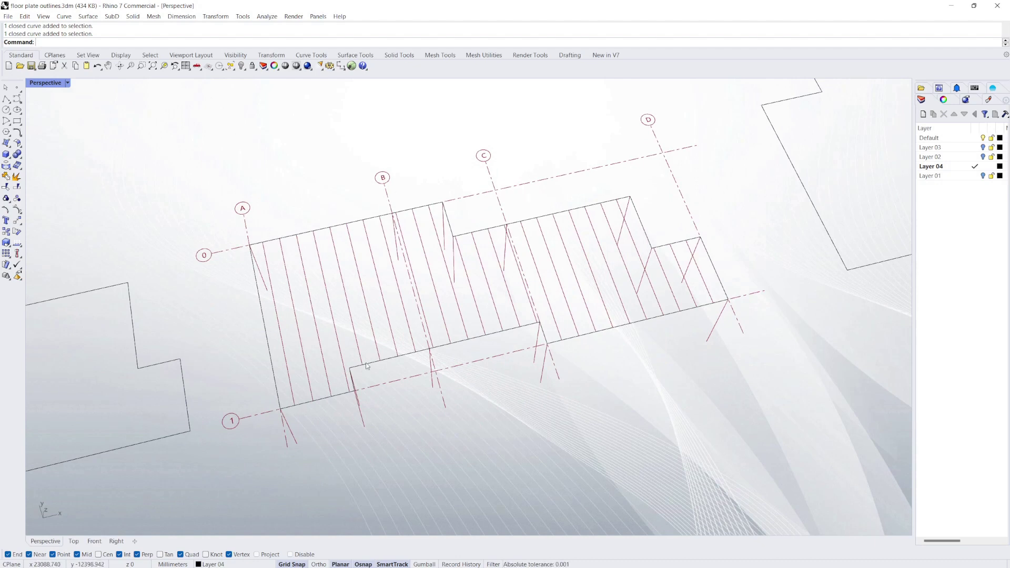
{"action": "scroll", "coordinate": [437, 372], "scroll_direction": "up", "scroll_amount": 5}
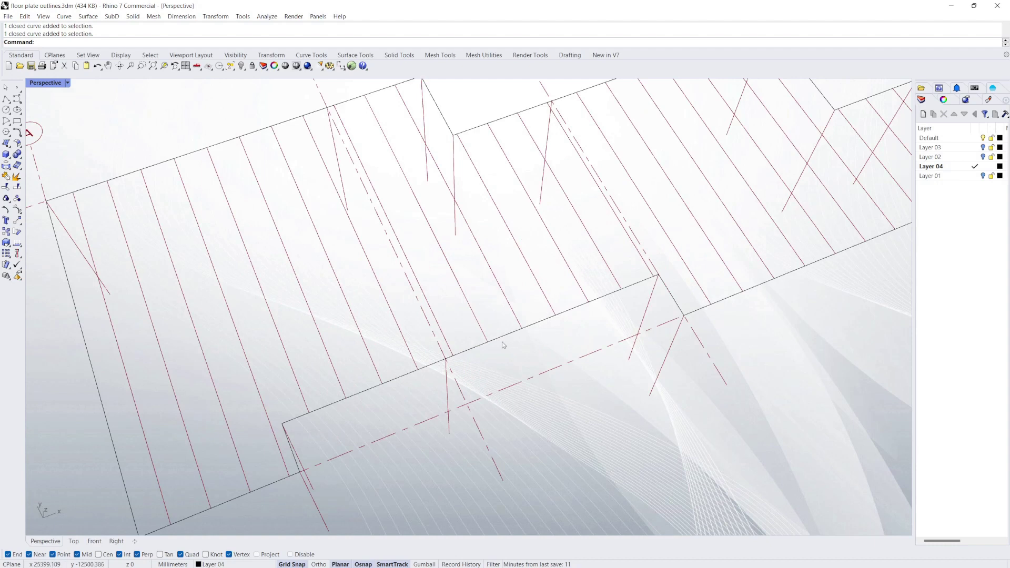
{"action": "right_click_drag", "start_coordinate": [503, 345], "coordinate": [605, 327]}
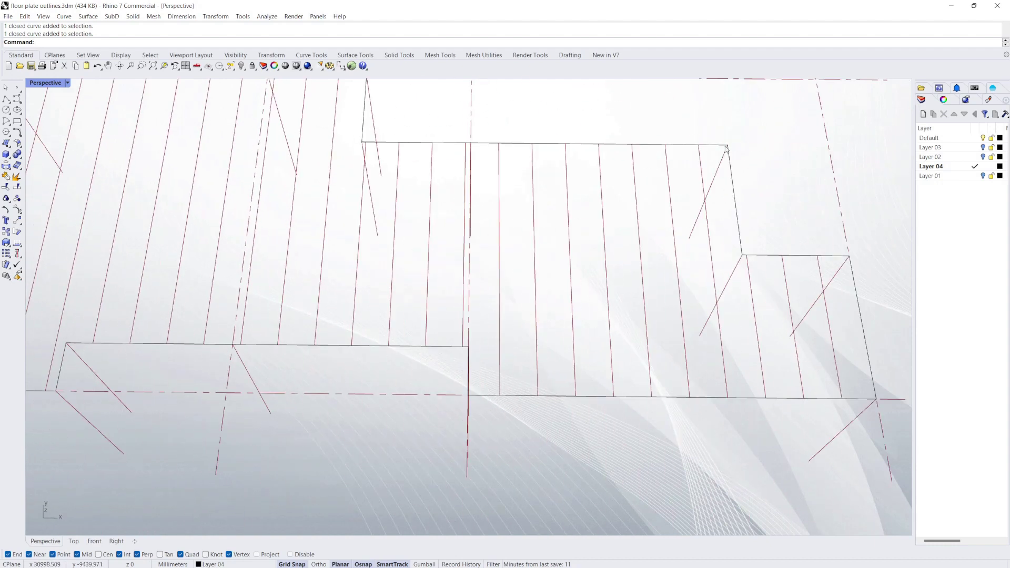
{"action": "right_click_drag", "start_coordinate": [579, 311], "coordinate": [594, 316]}
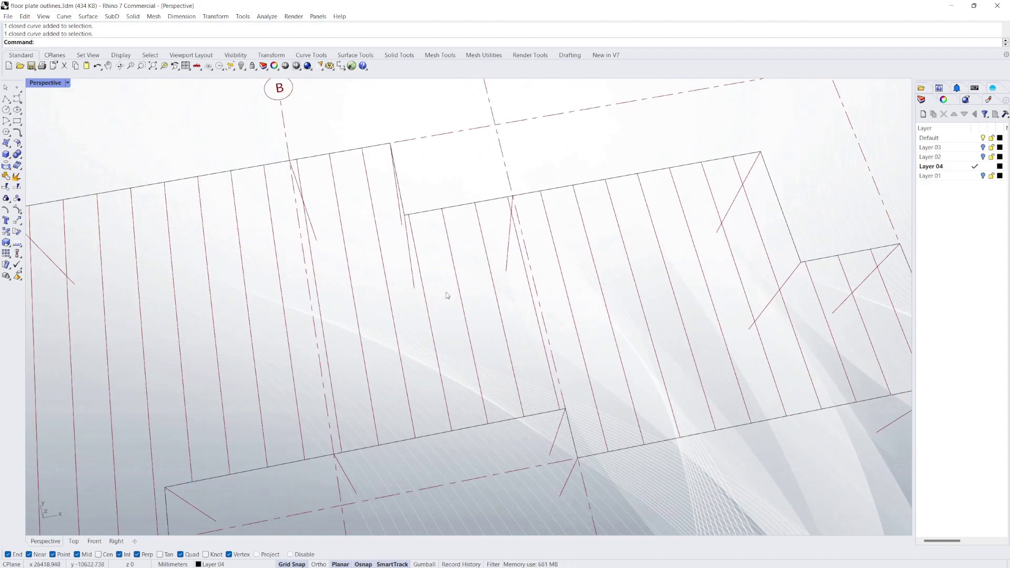
{"action": "scroll", "coordinate": [448, 296], "scroll_direction": "down", "scroll_amount": 5}
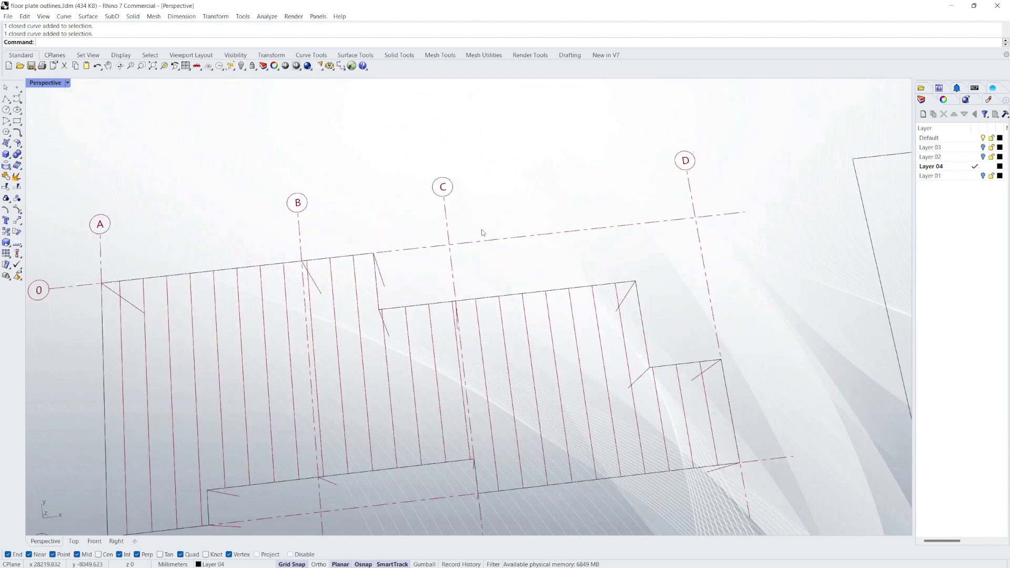
{"action": "right_click_drag", "start_coordinate": [358, 353], "coordinate": [383, 346]}
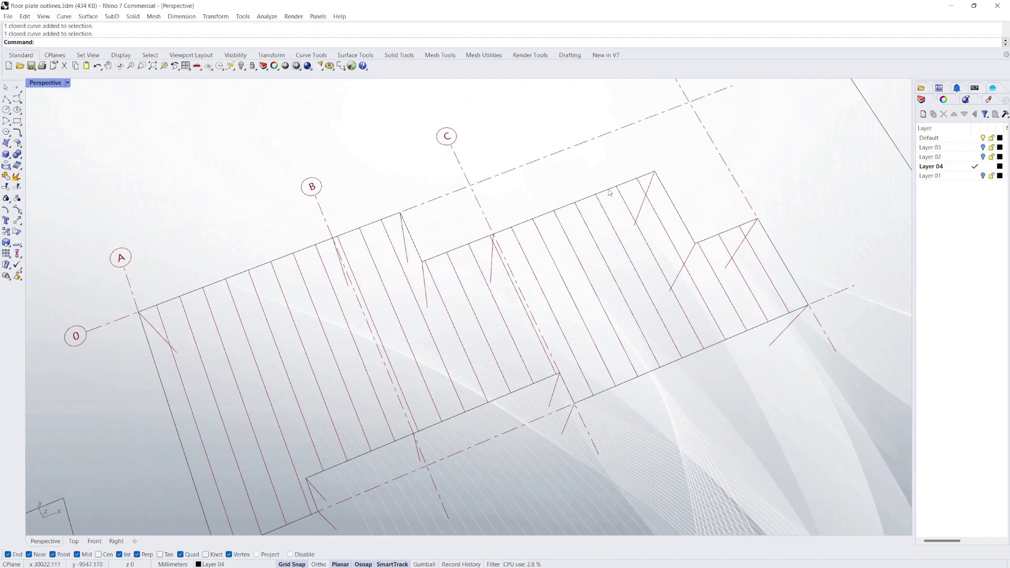
Step: Inspect the column positions at the stepped floor's corners and where grid lines B and C cross its edges
{"action": "right_click_drag", "start_coordinate": [423, 221], "coordinate": [195, 307]}
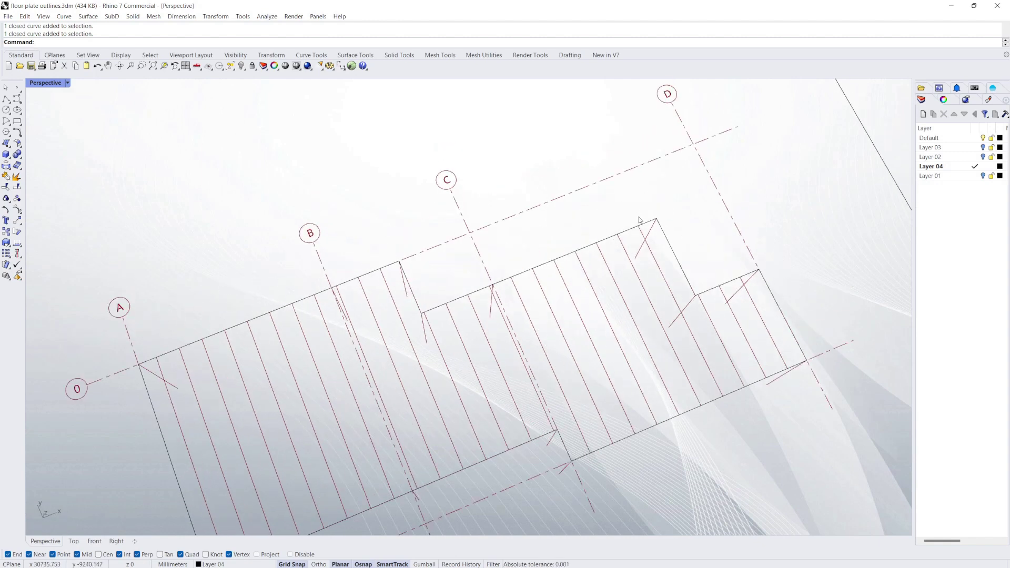
{"action": "right_click_drag", "start_coordinate": [639, 220], "coordinate": [558, 254]}
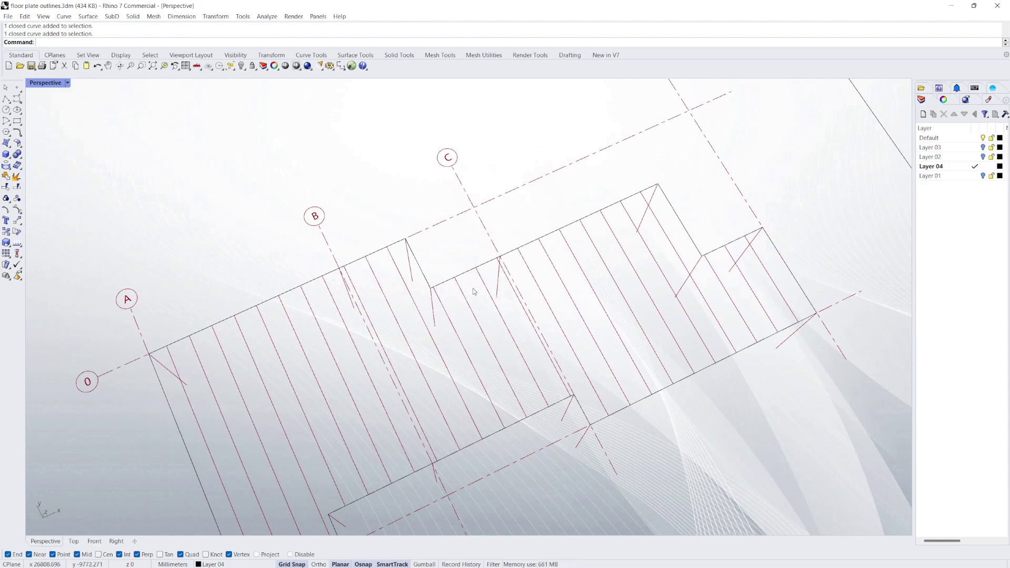
{"action": "right_click_drag", "start_coordinate": [474, 291], "coordinate": [491, 244]}
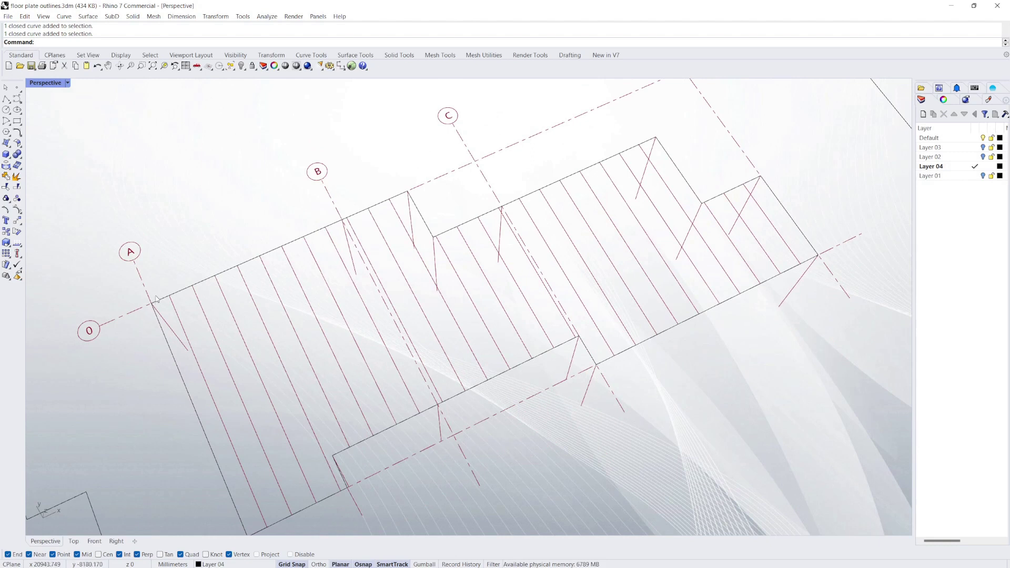
{"action": "right_click_drag", "start_coordinate": [376, 297], "coordinate": [385, 288]}
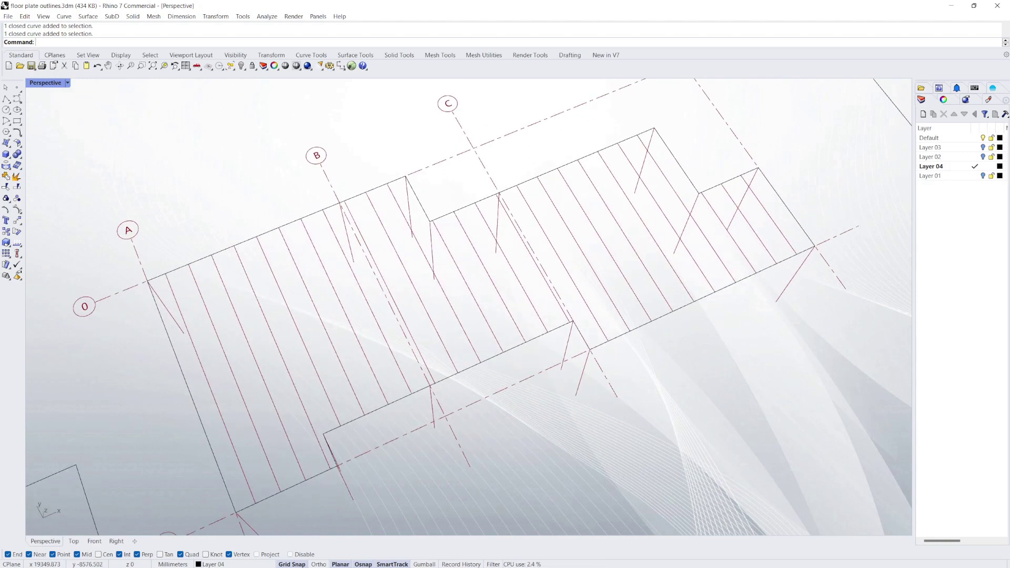
{"action": "scroll", "coordinate": [544, 289], "scroll_direction": "down", "scroll_amount": 5}
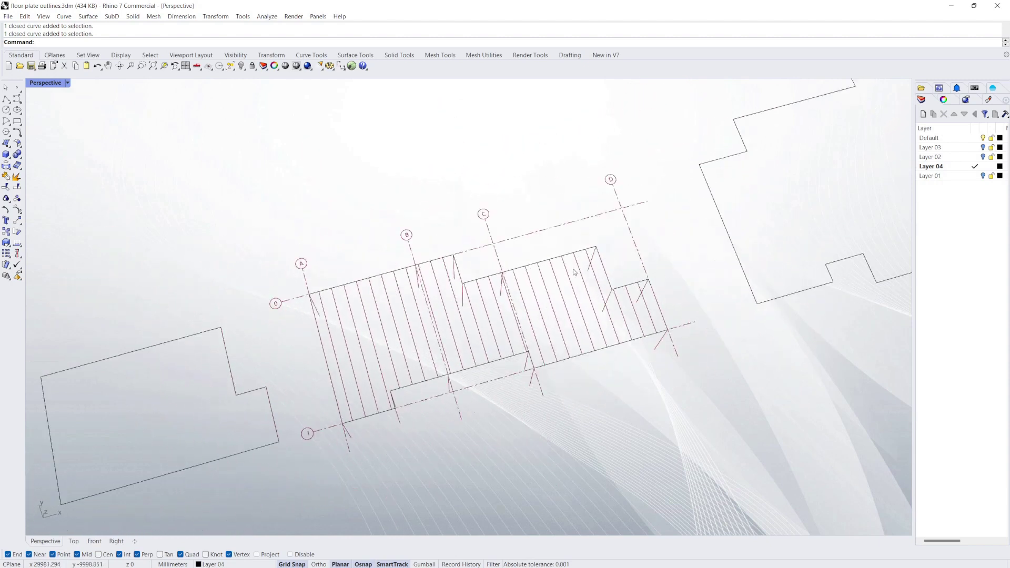
{"action": "scroll", "coordinate": [574, 272], "scroll_direction": "up", "scroll_amount": 3}
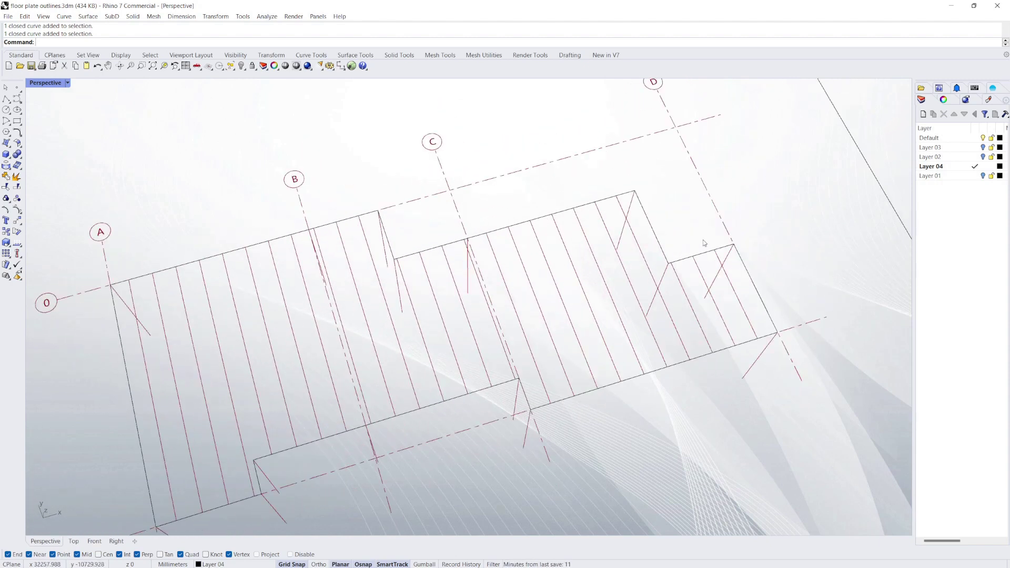
{"action": "right_click_drag", "start_coordinate": [704, 243], "coordinate": [655, 263]}
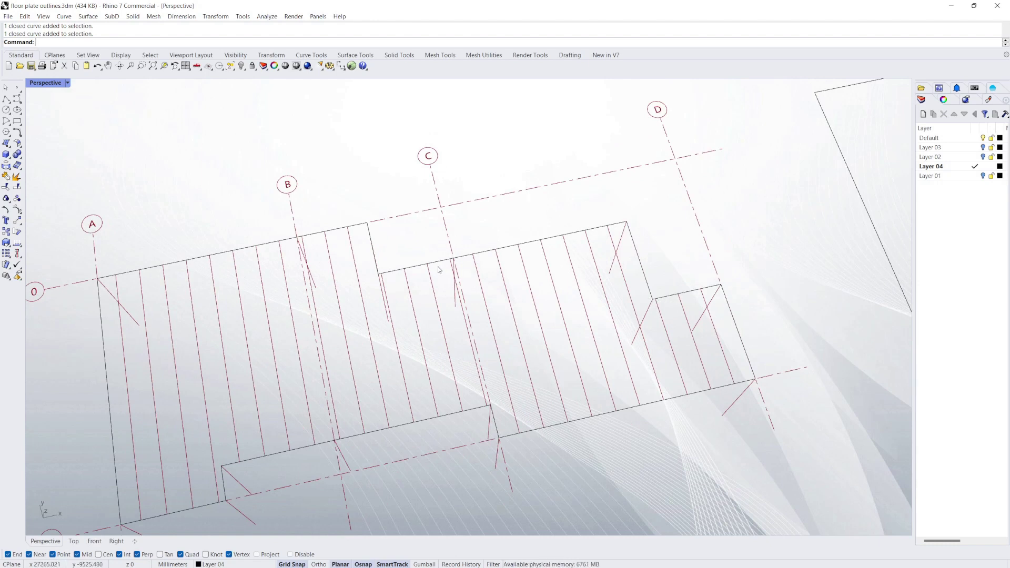
{"action": "scroll", "coordinate": [440, 269], "scroll_direction": "up", "scroll_amount": 2}
{"action": "scroll", "coordinate": [474, 268], "scroll_direction": "up", "scroll_amount": 5}
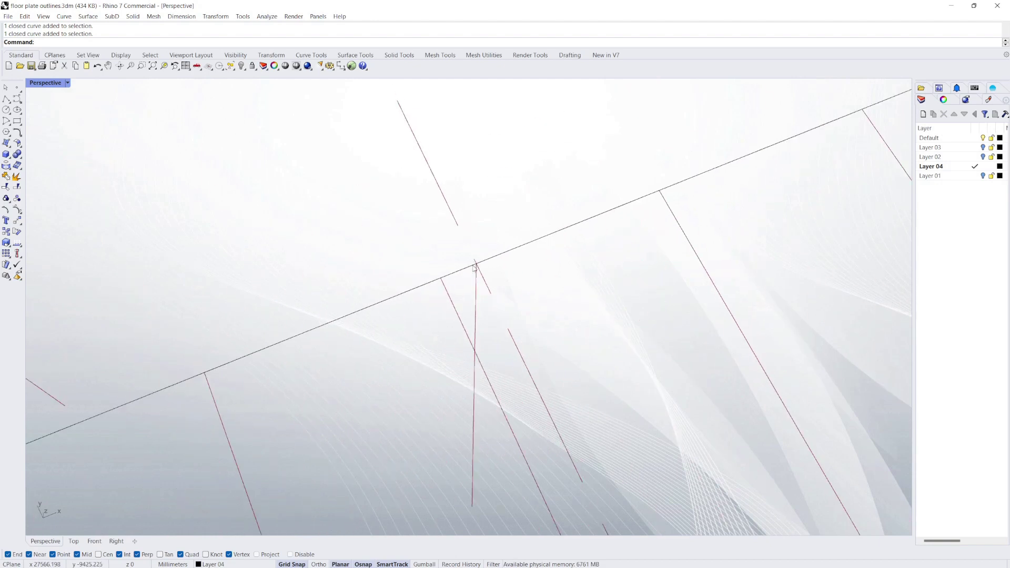
{"action": "scroll", "coordinate": [474, 268], "scroll_direction": "down", "scroll_amount": 5}
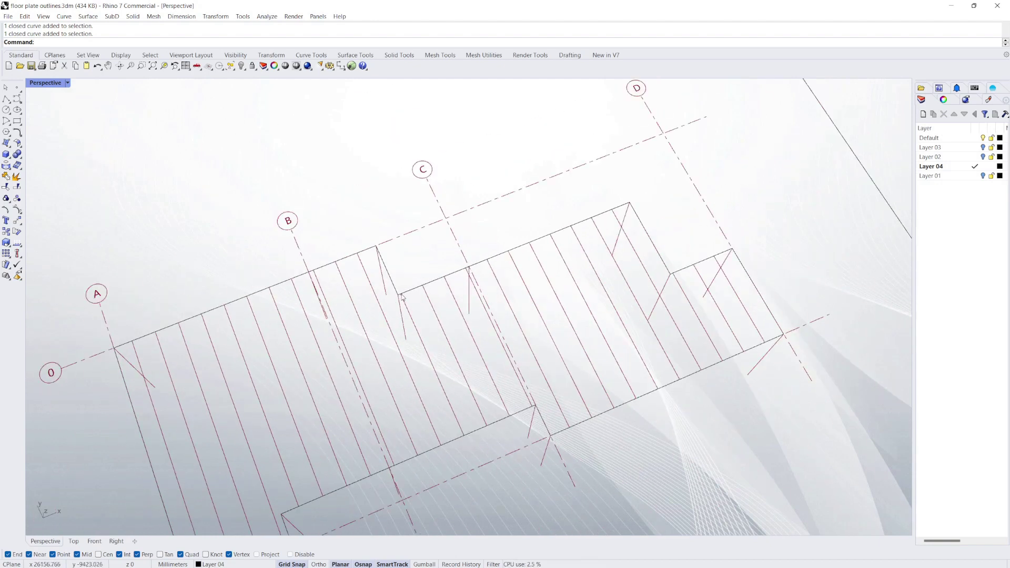
Step: Turn the stepped floor's joists parallel to grid lines 0 and 1 and try a much wider joist spacing
{"action": "right_click_drag", "start_coordinate": [492, 350], "coordinate": [498, 326]}
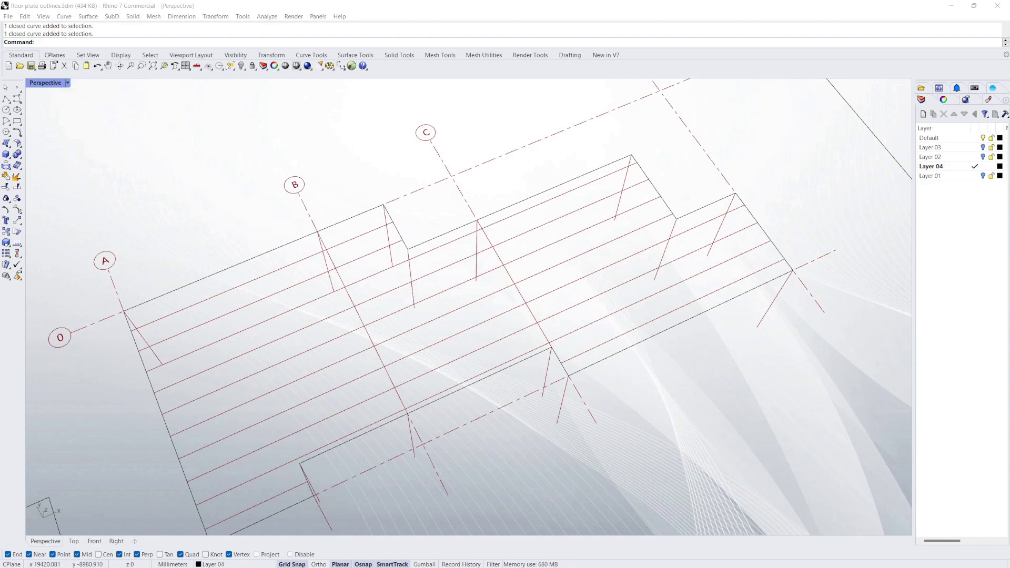
{"action": "mouse_move", "coordinate": [465, 335]}
{"action": "right_mouse_down"}
{"action": "mouse_move", "coordinate": [523, 307]}
{"action": "mouse_move", "coordinate": [473, 331]}
{"action": "right_mouse_up"}
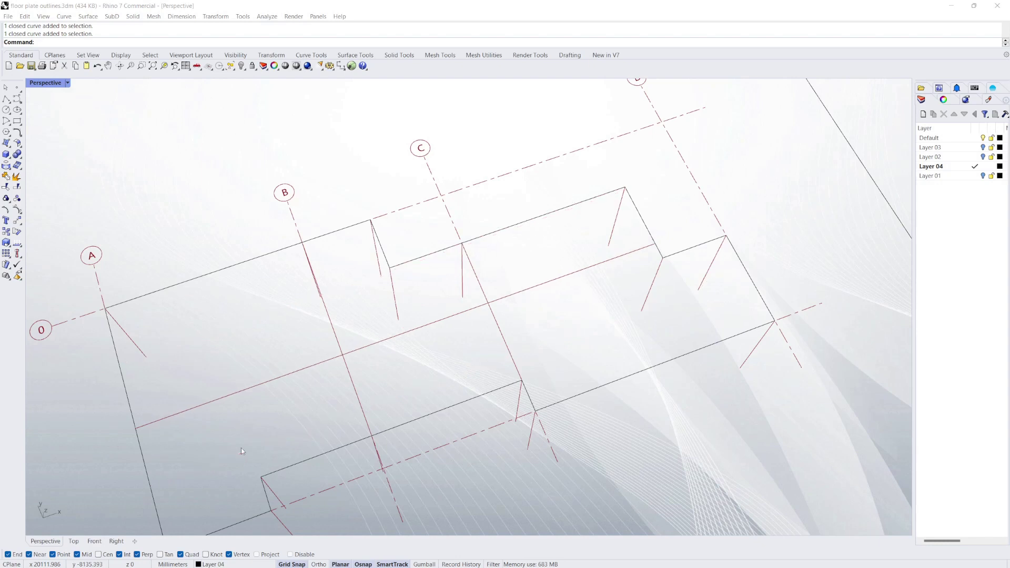
{"action": "right_click_drag", "start_coordinate": [431, 345], "coordinate": [456, 332]}
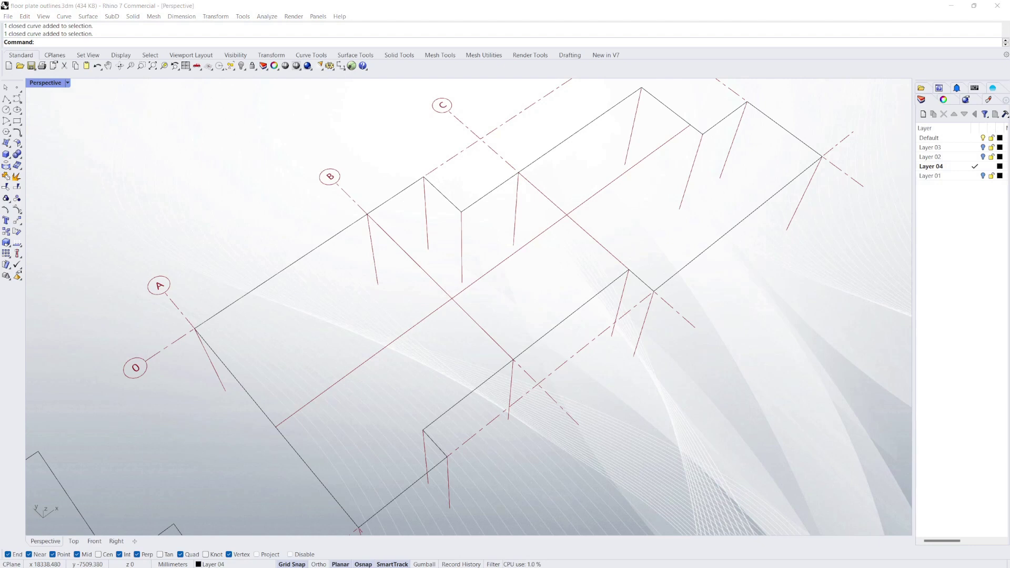
Step: Restore the close joist spacing on the stepped floor and check its framing from several angles
{"action": "right_click_drag", "start_coordinate": [582, 282], "coordinate": [543, 363]}
{"action": "scroll", "coordinate": [271, 318], "scroll_direction": "down", "scroll_amount": 5}
{"action": "scroll", "coordinate": [294, 292], "scroll_direction": "up", "scroll_amount": 5}
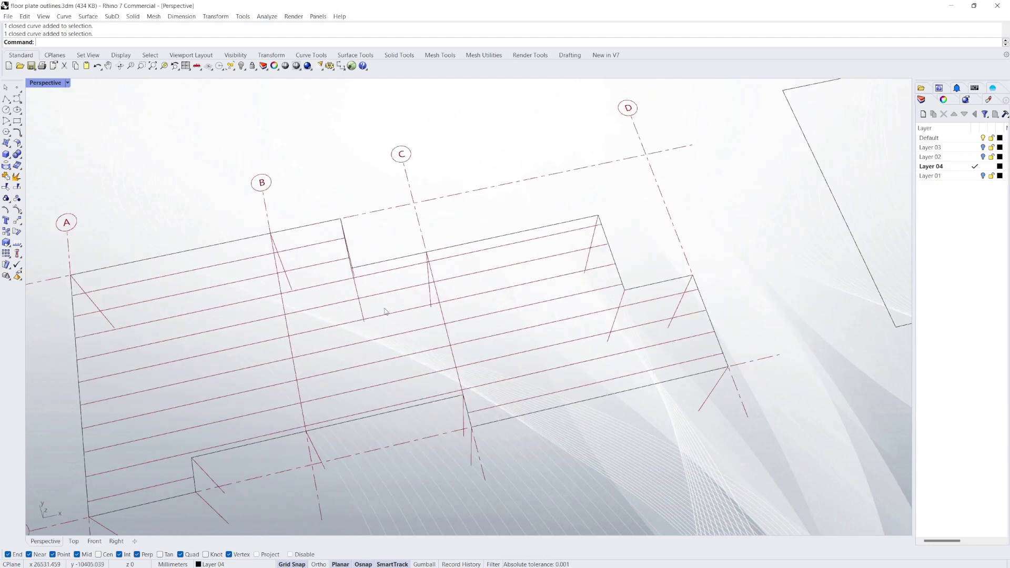
{"action": "right_click_drag", "start_coordinate": [455, 342], "coordinate": [354, 305]}
{"action": "scroll", "coordinate": [457, 343], "scroll_direction": "down", "scroll_amount": 5}
{"action": "scroll", "coordinate": [230, 259], "scroll_direction": "up", "scroll_amount": 2}
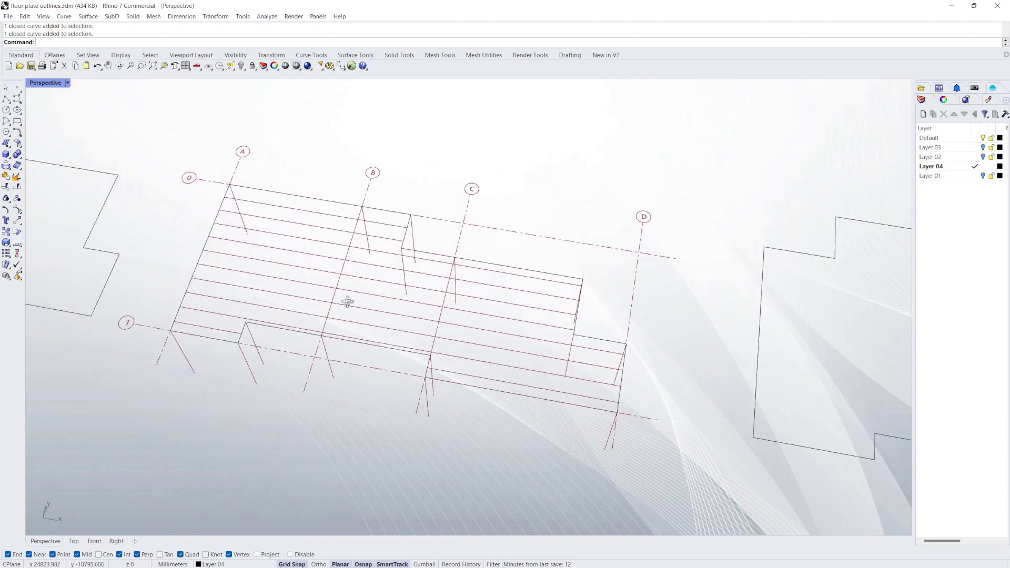
Step: Apply the framing to the largest floor plate outline in the same row, beyond the stepped floor
{"action": "scroll", "coordinate": [345, 300], "scroll_direction": "up", "scroll_amount": 2}
{"action": "scroll", "coordinate": [289, 261], "scroll_direction": "down", "scroll_amount": 7}
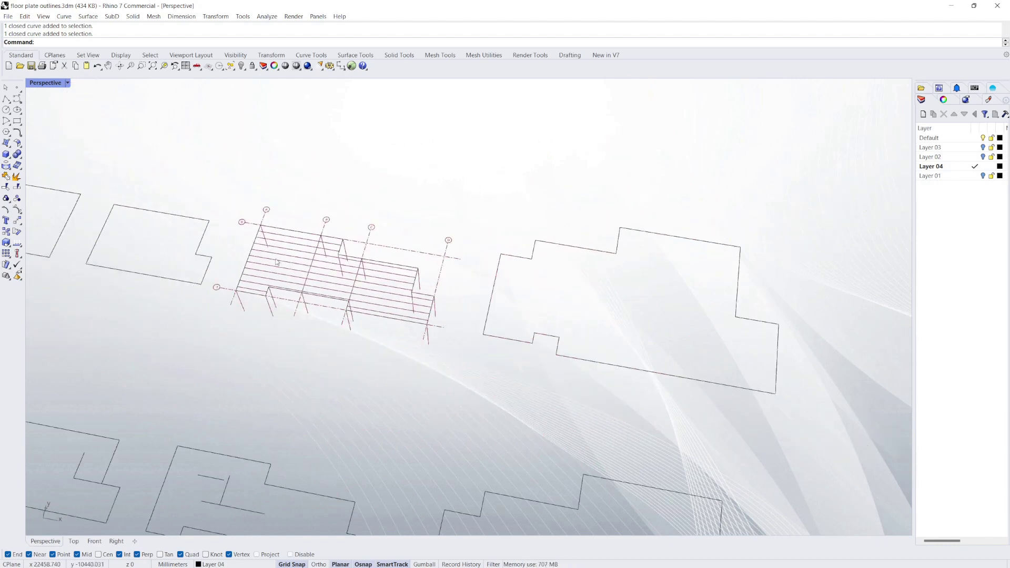
{"action": "scroll", "coordinate": [647, 299], "scroll_direction": "up", "scroll_amount": 5}
{"action": "scroll", "coordinate": [372, 271], "scroll_direction": "down", "scroll_amount": 3}
{"action": "left_click", "coordinate": [578, 385]}
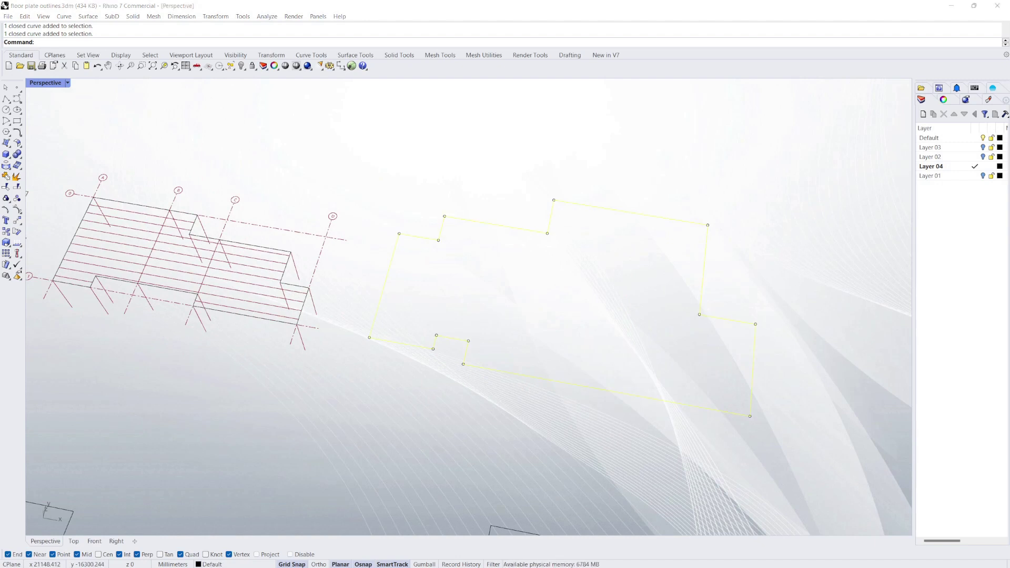
{"action": "key", "text": "Escape"}
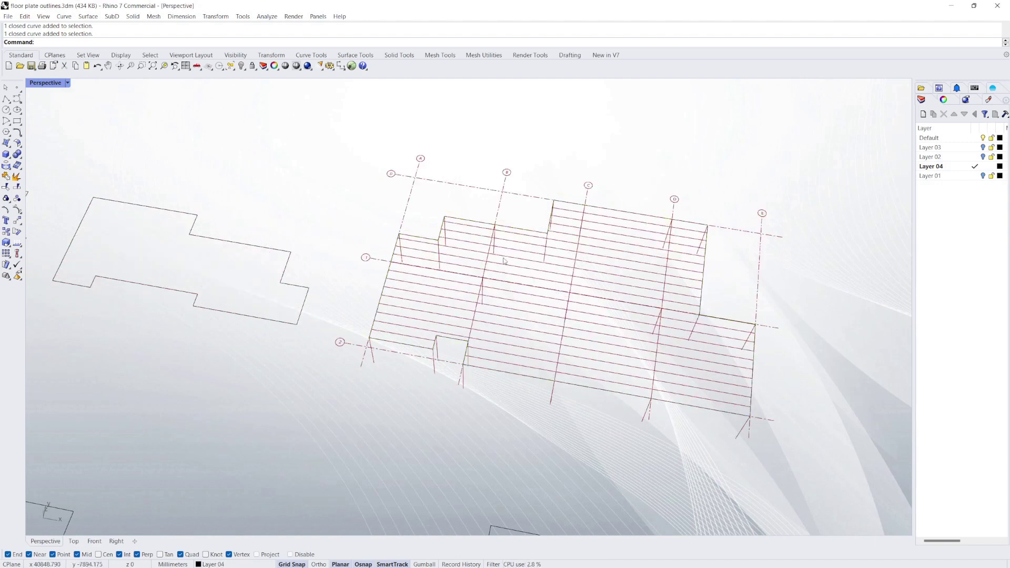
Step: Examine how the joists, beams and interior columns divide the largest floor across grid lines A to E and 0 to 2
{"action": "scroll", "coordinate": [558, 305], "scroll_direction": "up", "scroll_amount": 5}
{"action": "right_click_drag", "start_coordinate": [588, 366], "coordinate": [621, 365]}
{"action": "scroll", "coordinate": [615, 317], "scroll_direction": "down", "scroll_amount": 5}
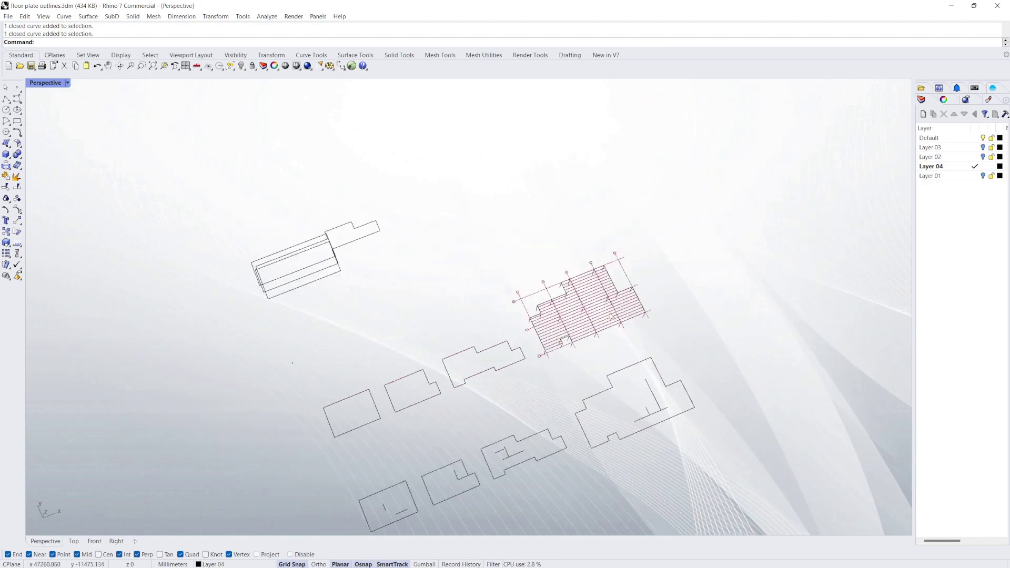
{"action": "scroll", "coordinate": [601, 319], "scroll_direction": "up", "scroll_amount": 6}
{"action": "scroll", "coordinate": [602, 320], "scroll_direction": "down", "scroll_amount": 6}
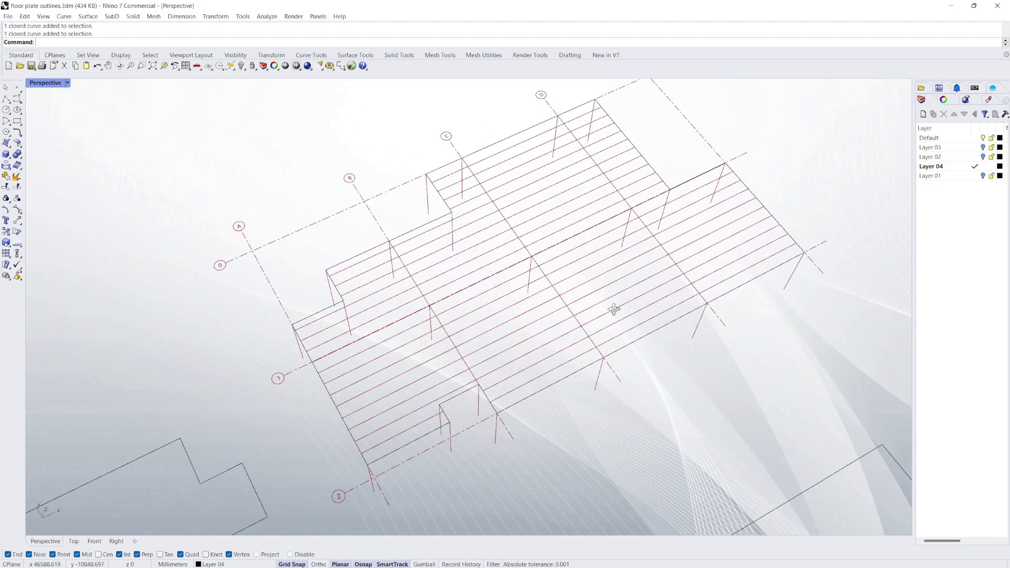
{"action": "scroll", "coordinate": [519, 384], "scroll_direction": "up", "scroll_amount": 3}
{"action": "scroll", "coordinate": [519, 384], "scroll_direction": "up", "scroll_amount": 8}
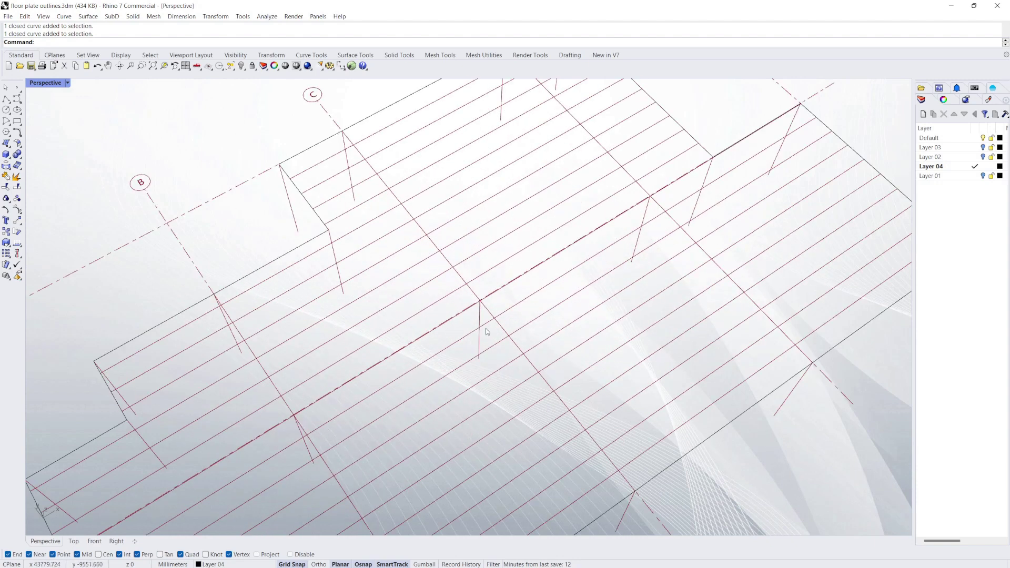
{"action": "scroll", "coordinate": [487, 331], "scroll_direction": "down", "scroll_amount": 3}
{"action": "scroll", "coordinate": [539, 322], "scroll_direction": "down", "scroll_amount": 1}
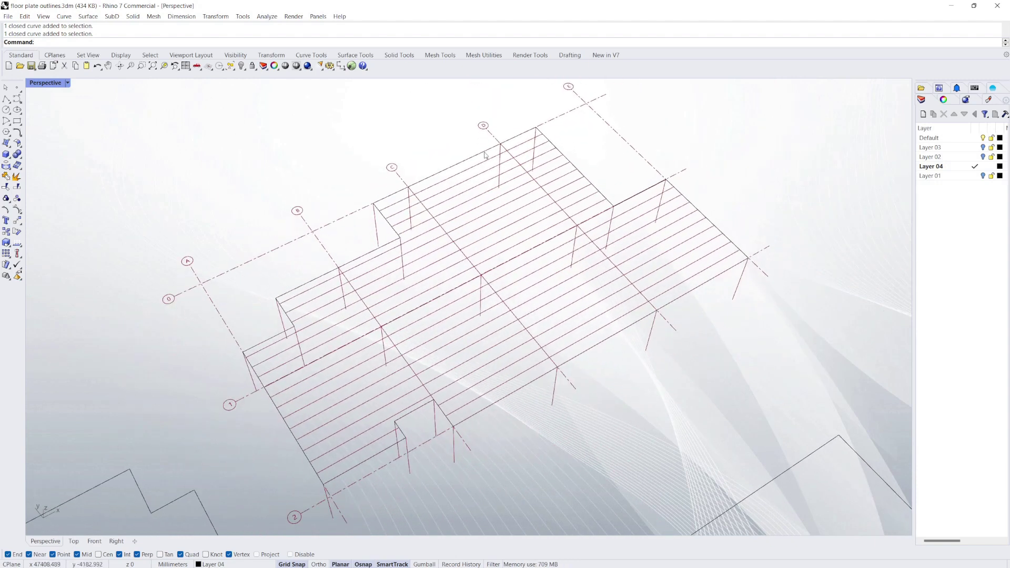
Step: Inspect the framing along grid line 1, around grid line D and the notched corner near grid line E
{"action": "scroll", "coordinate": [582, 234], "scroll_direction": "up", "scroll_amount": 5}
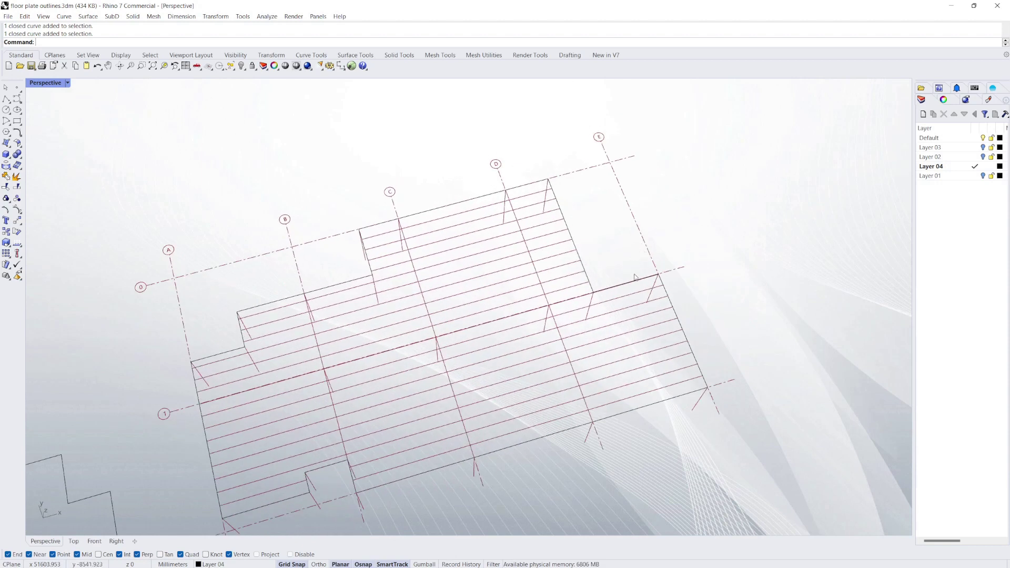
{"action": "scroll", "coordinate": [696, 255], "scroll_direction": "up", "scroll_amount": 2}
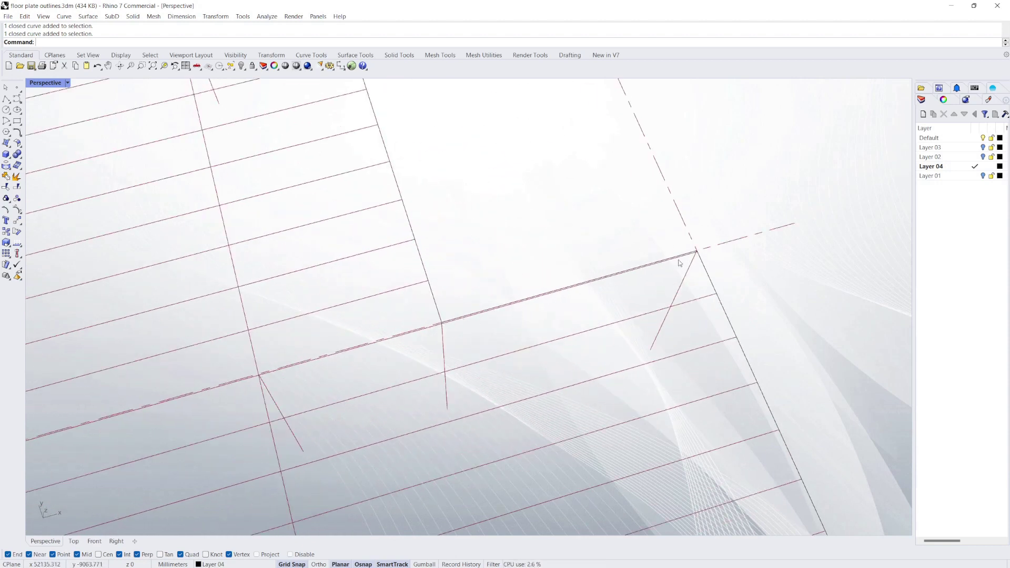
{"action": "scroll", "coordinate": [622, 280], "scroll_direction": "down", "scroll_amount": 8}
{"action": "right_click_drag", "start_coordinate": [514, 327], "coordinate": [643, 181]}
{"action": "scroll", "coordinate": [582, 164], "scroll_direction": "up", "scroll_amount": 5}
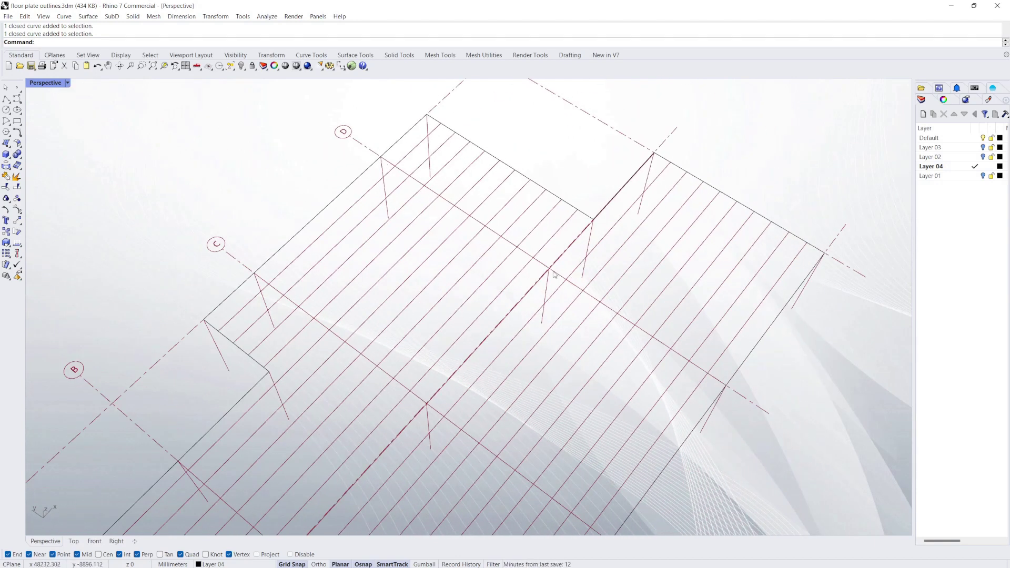
{"action": "scroll", "coordinate": [575, 232], "scroll_direction": "up", "scroll_amount": 4}
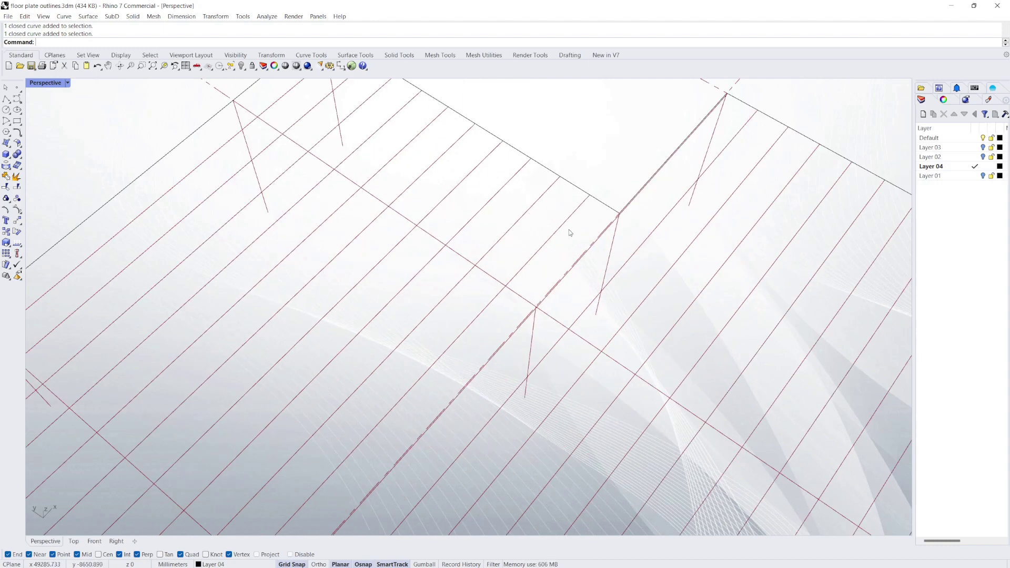
Step: Examine the whole framing of the largest floor from several angles, comparing its joists and columns with grid lines A to E
{"action": "scroll", "coordinate": [719, 127], "scroll_direction": "down", "scroll_amount": 4}
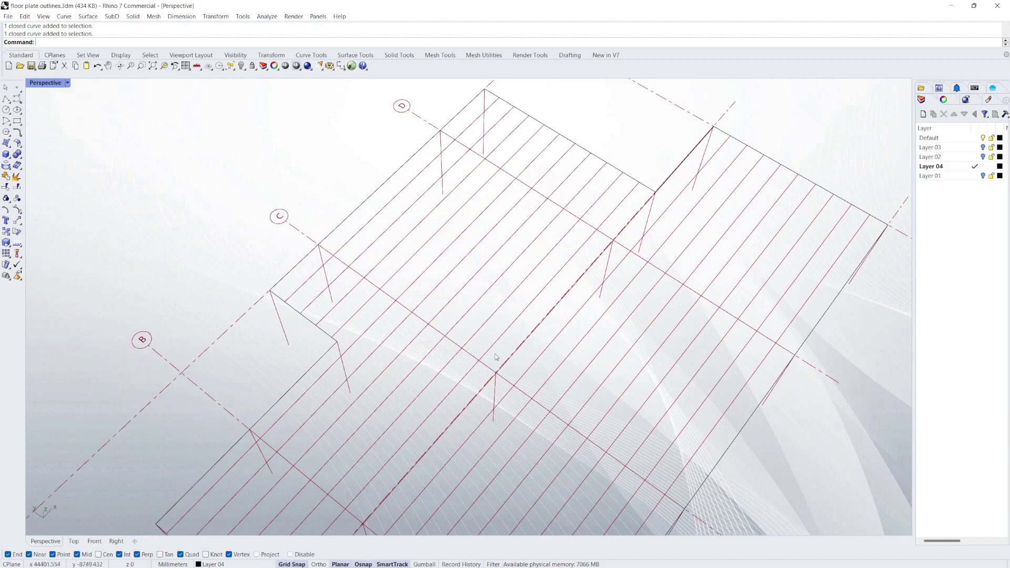
{"action": "right_click_drag", "start_coordinate": [504, 351], "coordinate": [518, 340]}
{"action": "scroll", "coordinate": [519, 342], "scroll_direction": "down", "scroll_amount": 8}
{"action": "right_click_drag", "start_coordinate": [467, 374], "coordinate": [328, 333]}
{"action": "scroll", "coordinate": [329, 334], "scroll_direction": "up", "scroll_amount": 5}
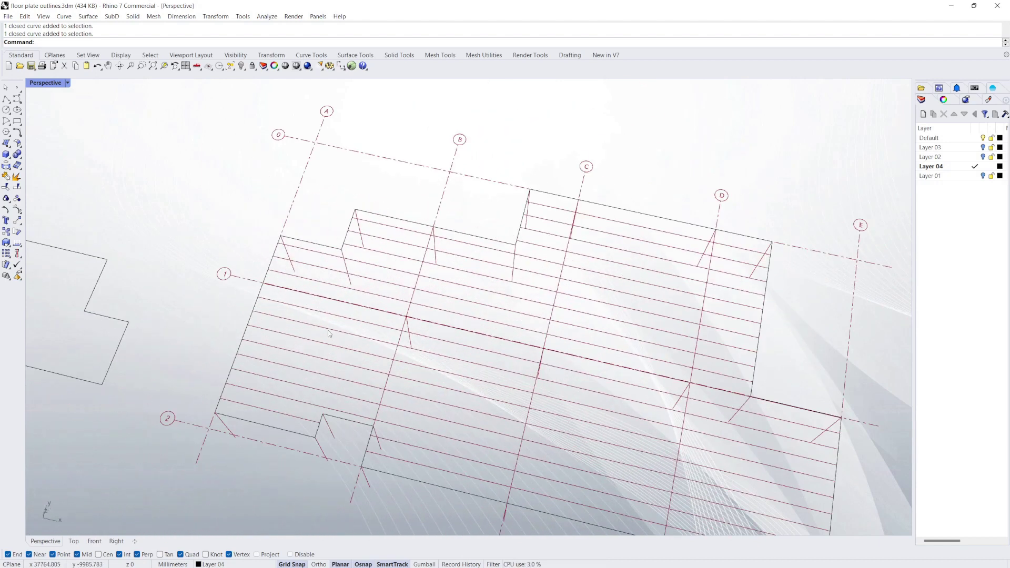
{"action": "right_click_drag", "start_coordinate": [444, 400], "coordinate": [584, 365]}
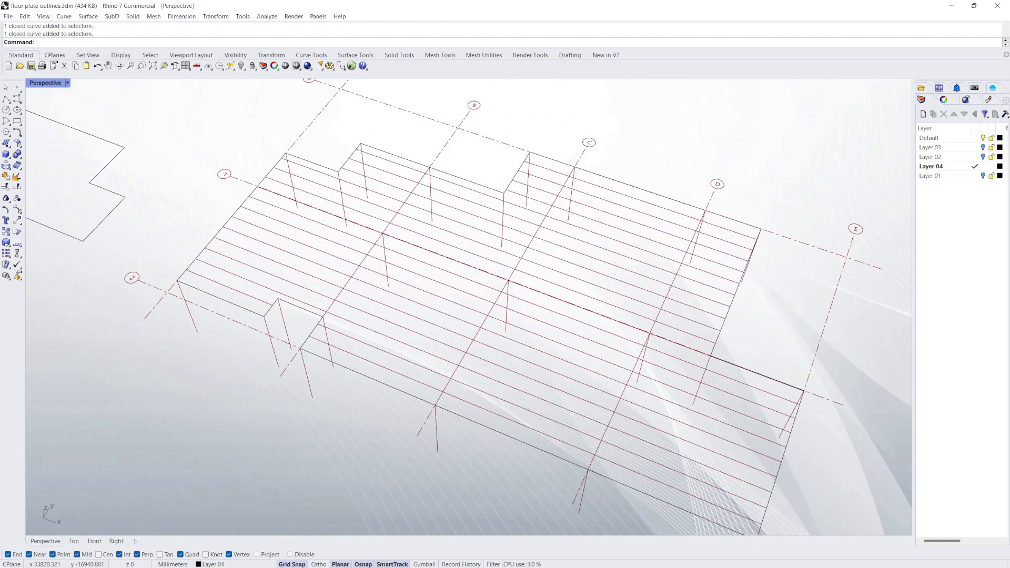
{"action": "right_click_drag", "start_coordinate": [505, 296], "coordinate": [516, 293]}
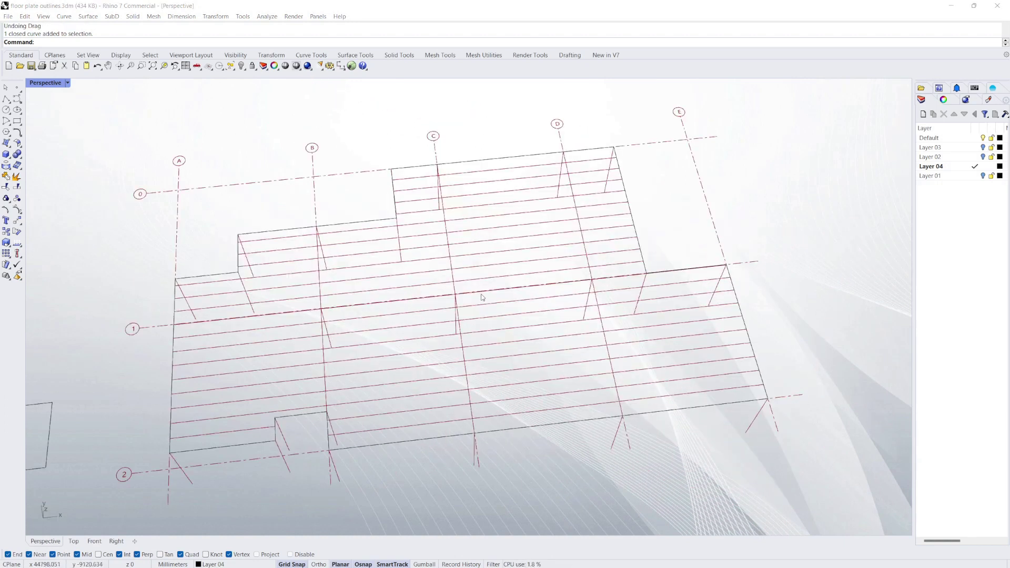
{"action": "right_click_drag", "start_coordinate": [481, 295], "coordinate": [490, 293]}
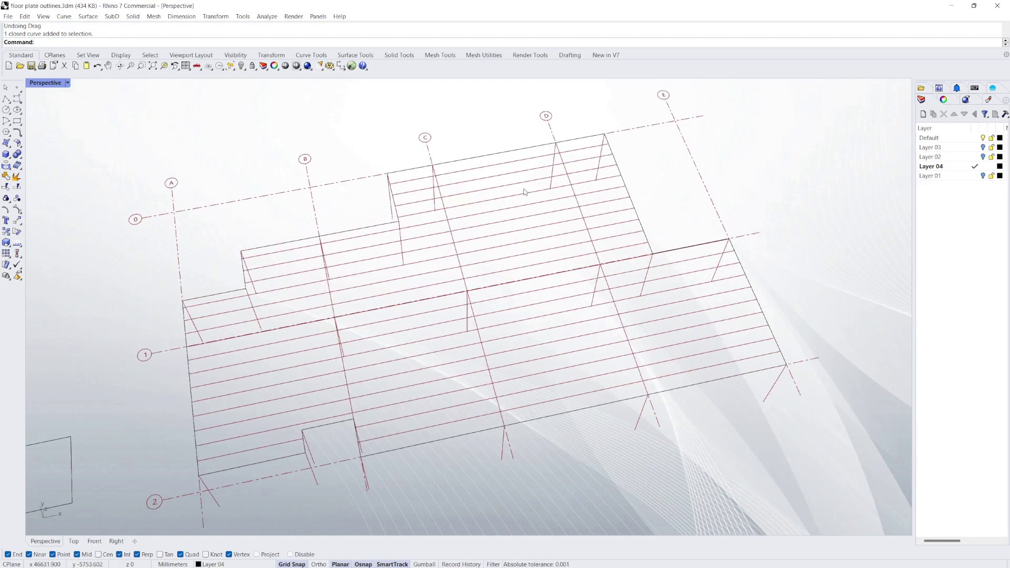
{"action": "right_click_drag", "start_coordinate": [466, 283], "coordinate": [501, 272]}
Step: Identify the three interior lines inside the large floor plate outline in the row below
{"action": "scroll", "coordinate": [501, 272], "scroll_direction": "down", "scroll_amount": 5}
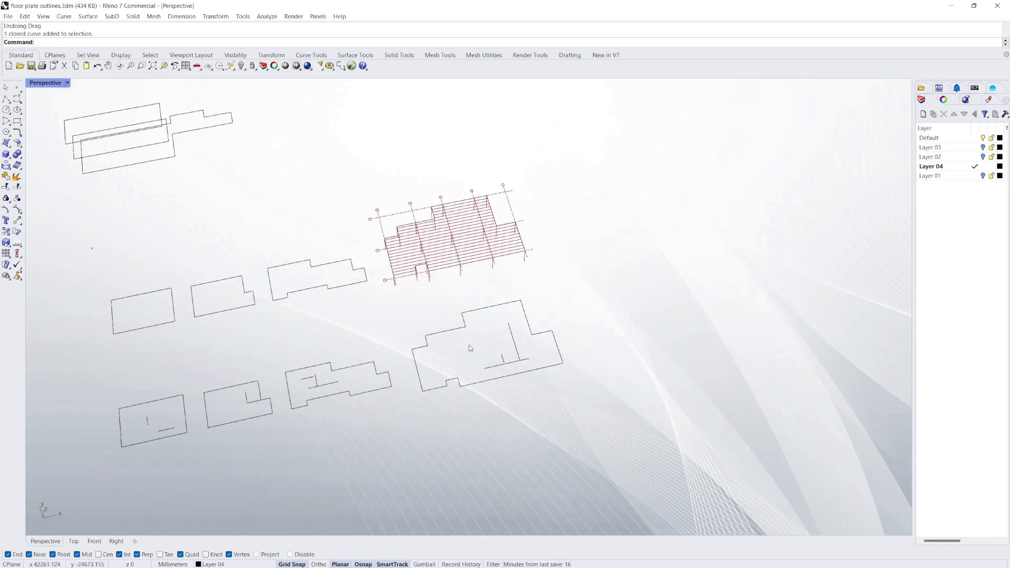
{"action": "scroll", "coordinate": [468, 345], "scroll_direction": "up", "scroll_amount": 8}
{"action": "scroll", "coordinate": [457, 282], "scroll_direction": "down", "scroll_amount": 2}
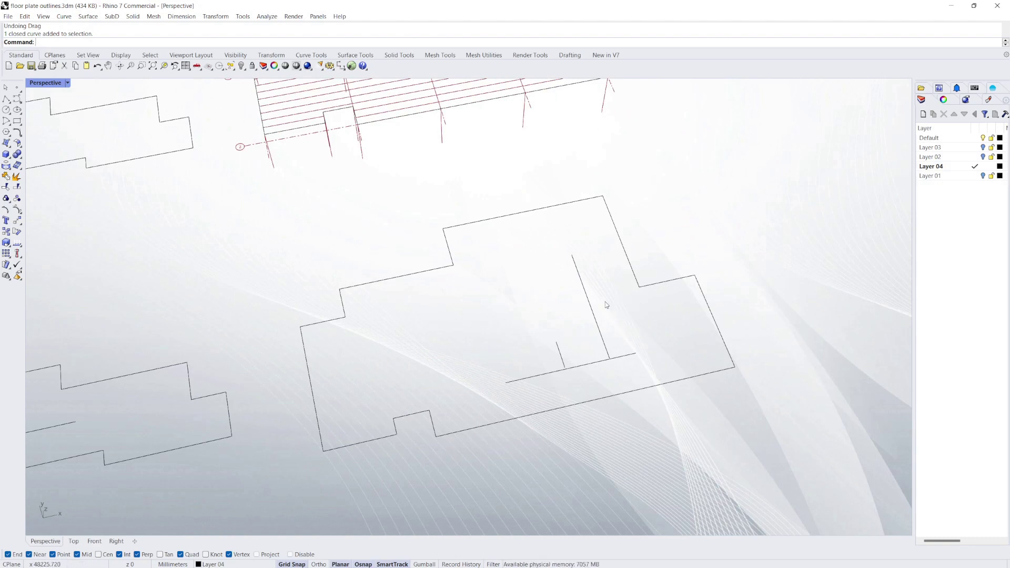
{"action": "left_click_drag", "start_coordinate": [641, 372], "coordinate": [524, 333]}
{"action": "key", "text": "Escape"}
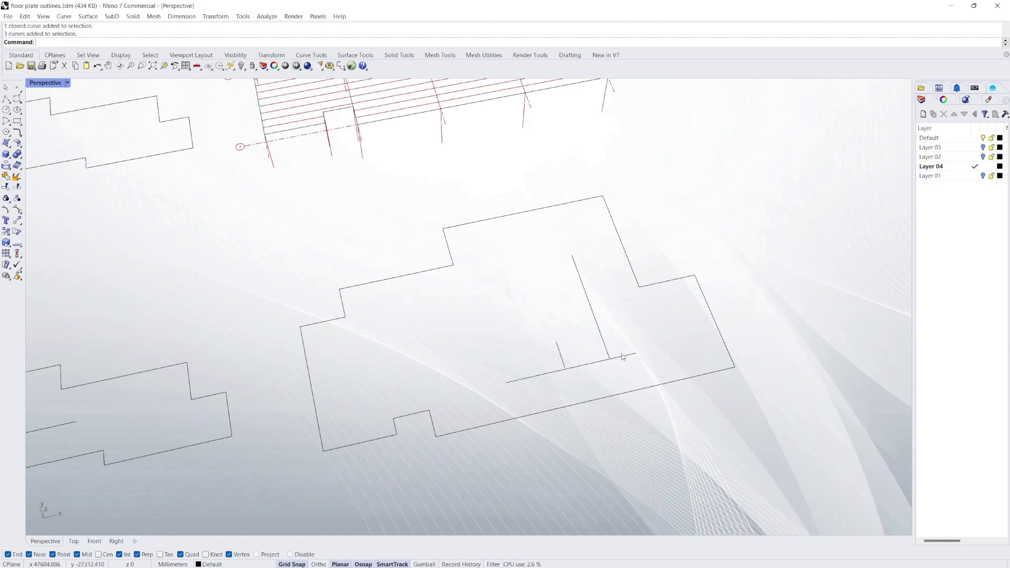
{"action": "left_click_drag", "start_coordinate": [640, 379], "coordinate": [518, 329]}
{"action": "key", "text": "Escape"}
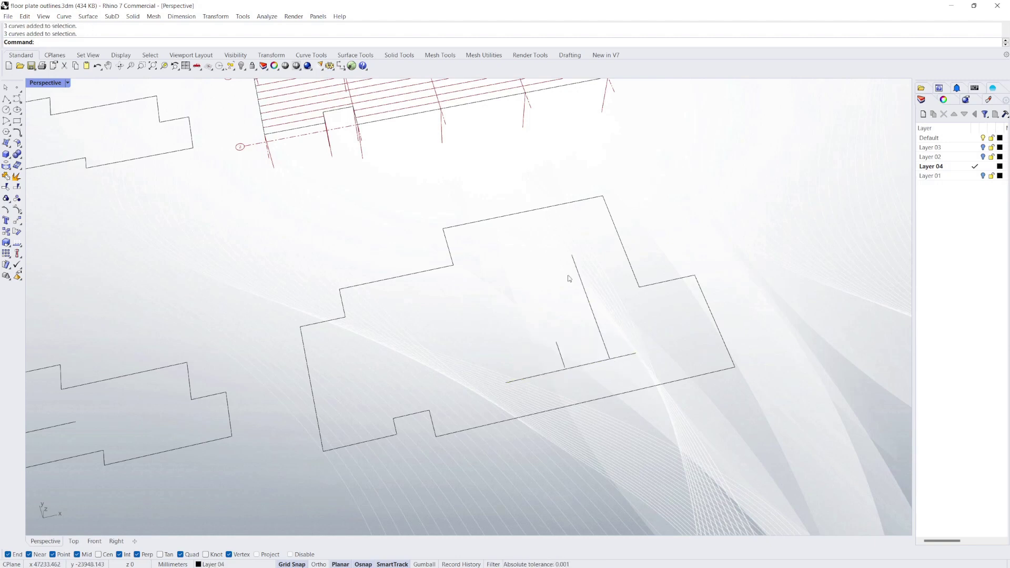
Step: Apply the framing to the lower large floor plate outline together with its three interior lines
{"action": "left_click_drag", "start_coordinate": [239, 219], "coordinate": [765, 454]}
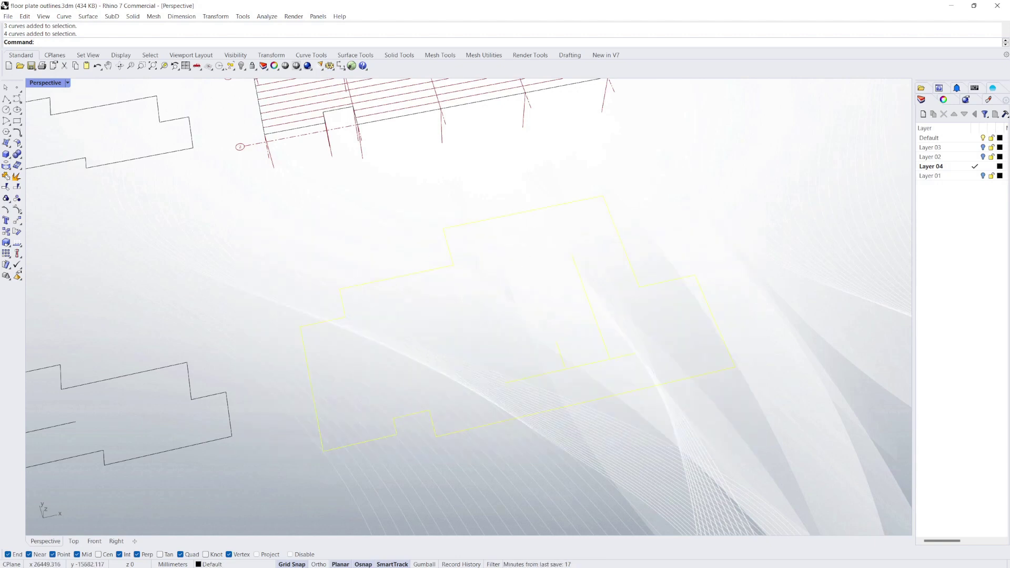
{"action": "key", "text": "alt+Tab"}
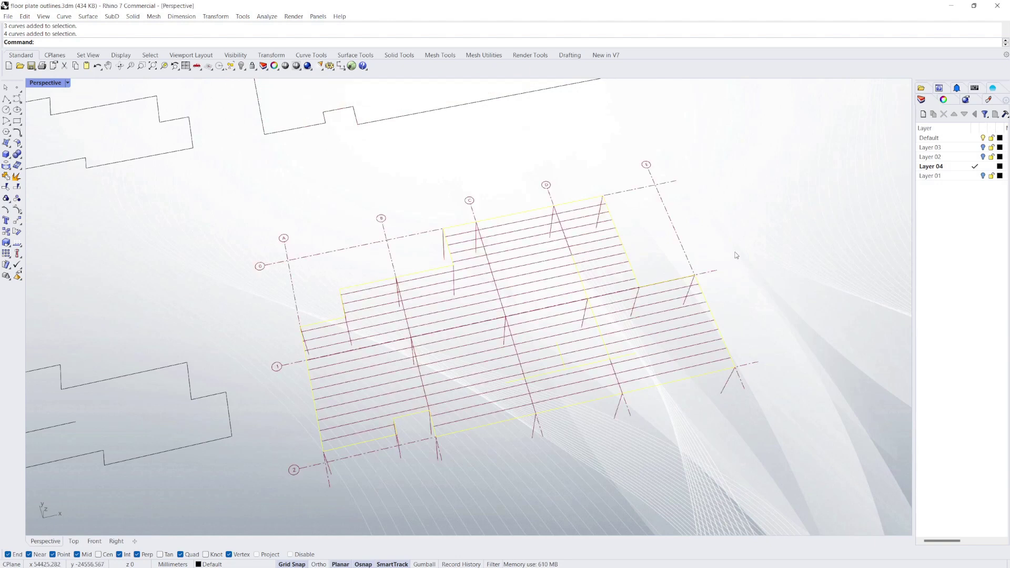
{"action": "key", "text": "Escape"}
Step: Examine how the grid lines, beams and columns relate to the interior lines on the lower large floor
{"action": "right_click_drag", "start_coordinate": [636, 308], "coordinate": [620, 301]}
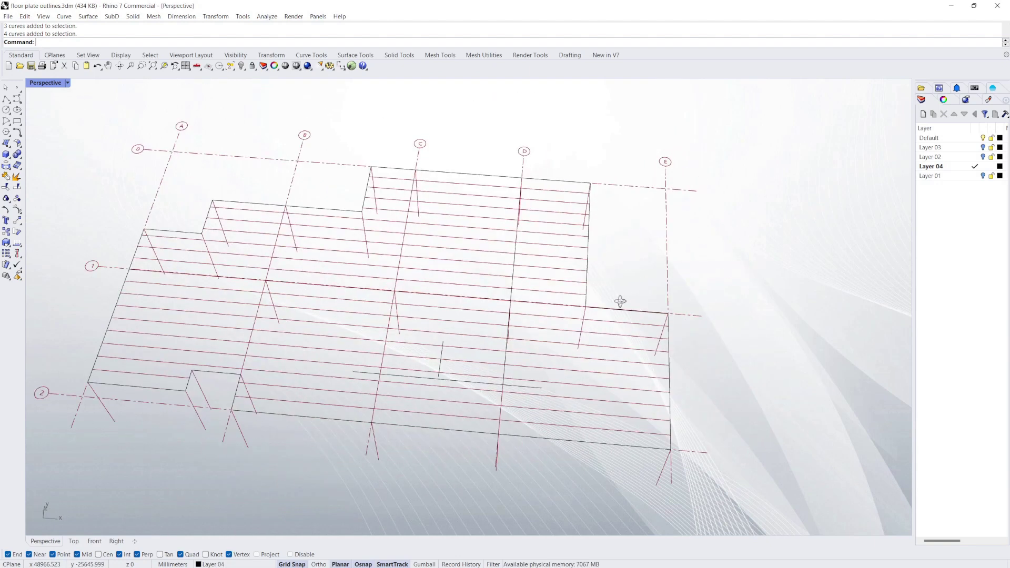
{"action": "scroll", "coordinate": [656, 350], "scroll_direction": "down", "scroll_amount": 10}
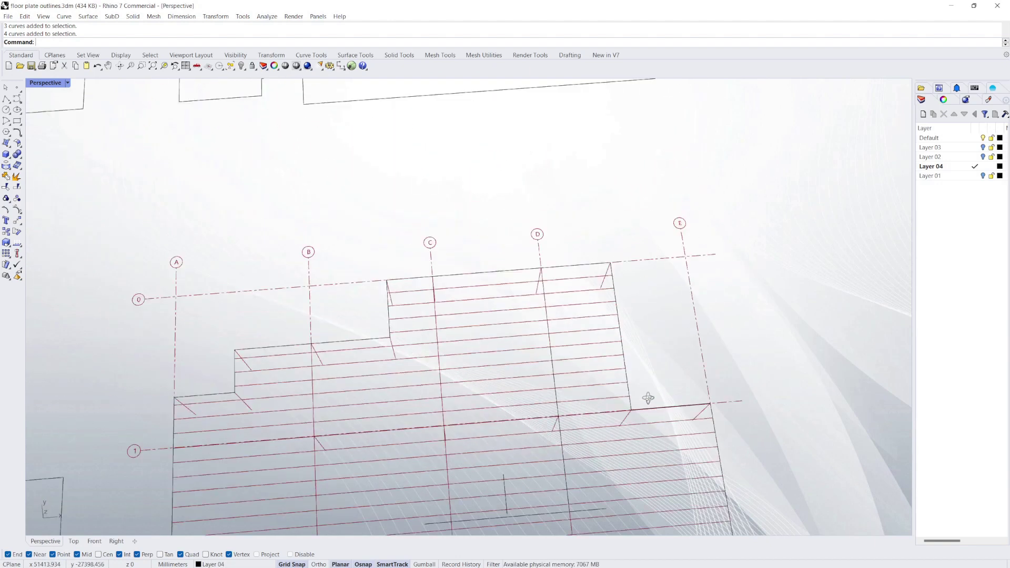
{"action": "scroll", "coordinate": [637, 304], "scroll_direction": "up", "scroll_amount": 2}
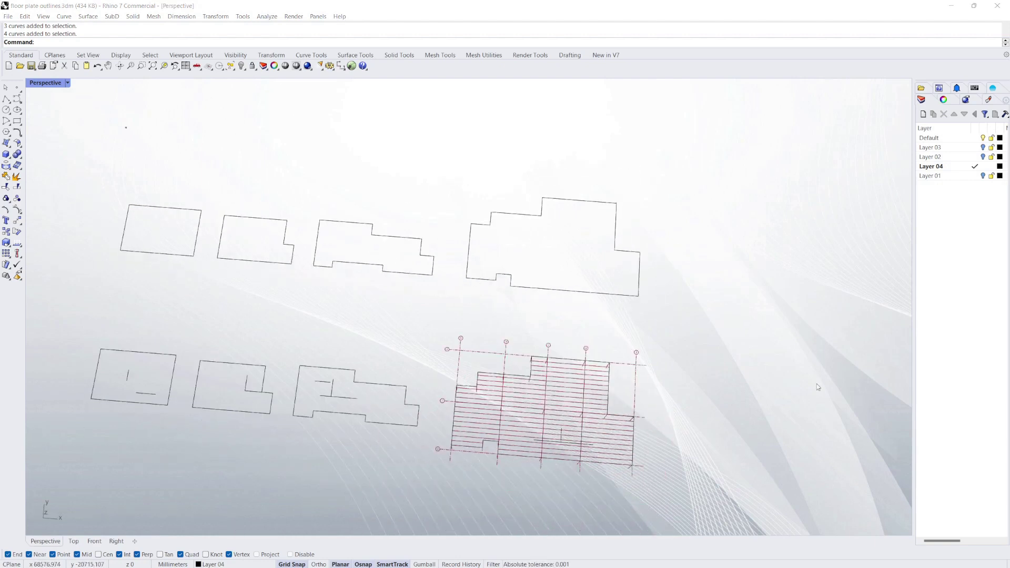
{"action": "scroll", "coordinate": [611, 427], "scroll_direction": "up", "scroll_amount": 16}
{"action": "right_click_drag", "start_coordinate": [529, 421], "coordinate": [639, 357]}
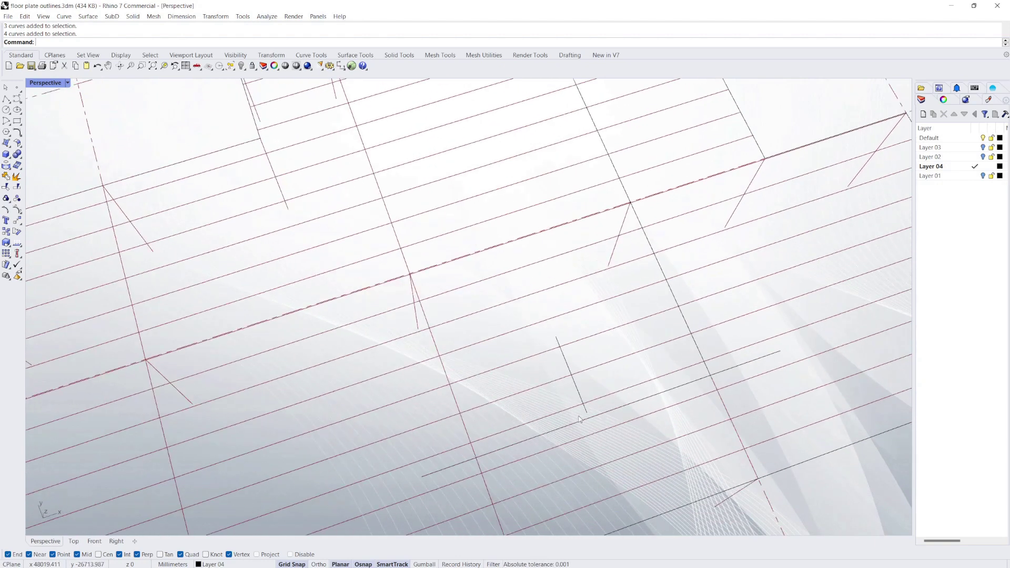
{"action": "scroll", "coordinate": [641, 345], "scroll_direction": "down", "scroll_amount": 16}
{"action": "scroll", "coordinate": [628, 273], "scroll_direction": "up", "scroll_amount": 5}
Step: Move the long interior line off grid line D into the bay between grid lines C and D
{"action": "left_click", "coordinate": [623, 394]}
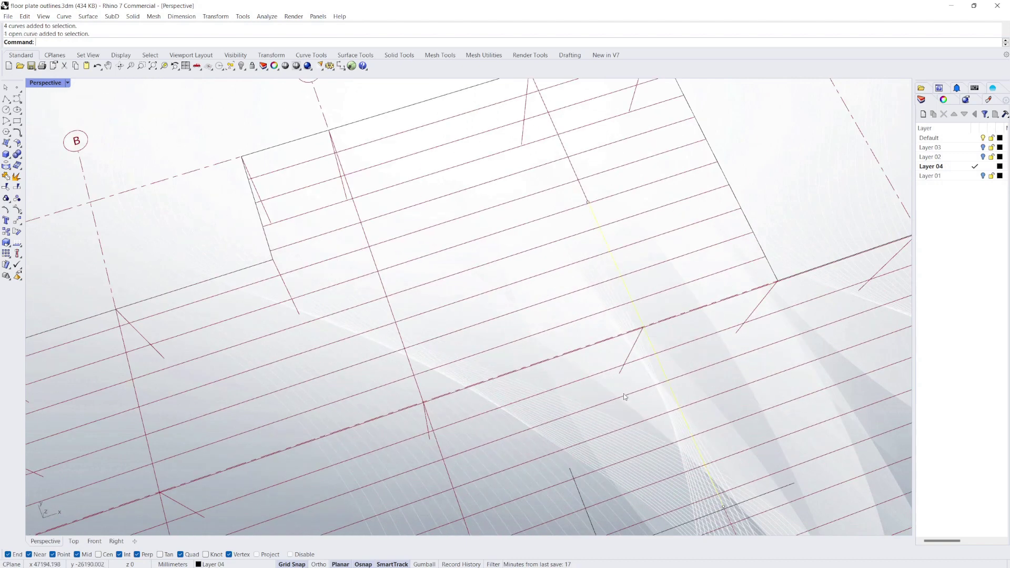
{"action": "scroll", "coordinate": [623, 393], "scroll_direction": "down", "scroll_amount": 3}
{"action": "scroll", "coordinate": [604, 350], "scroll_direction": "up", "scroll_amount": 4}
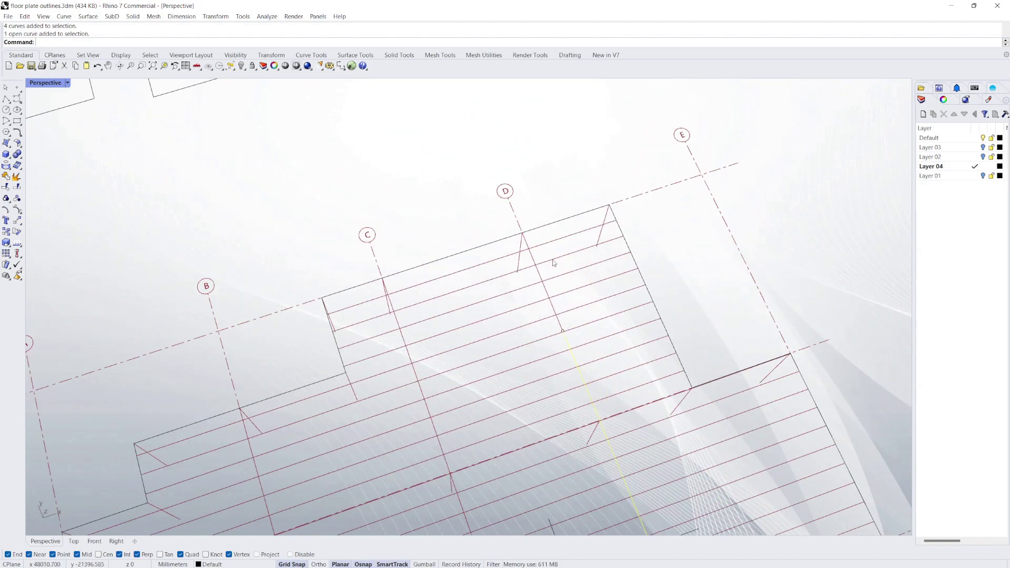
{"action": "scroll", "coordinate": [553, 263], "scroll_direction": "up", "scroll_amount": 5}
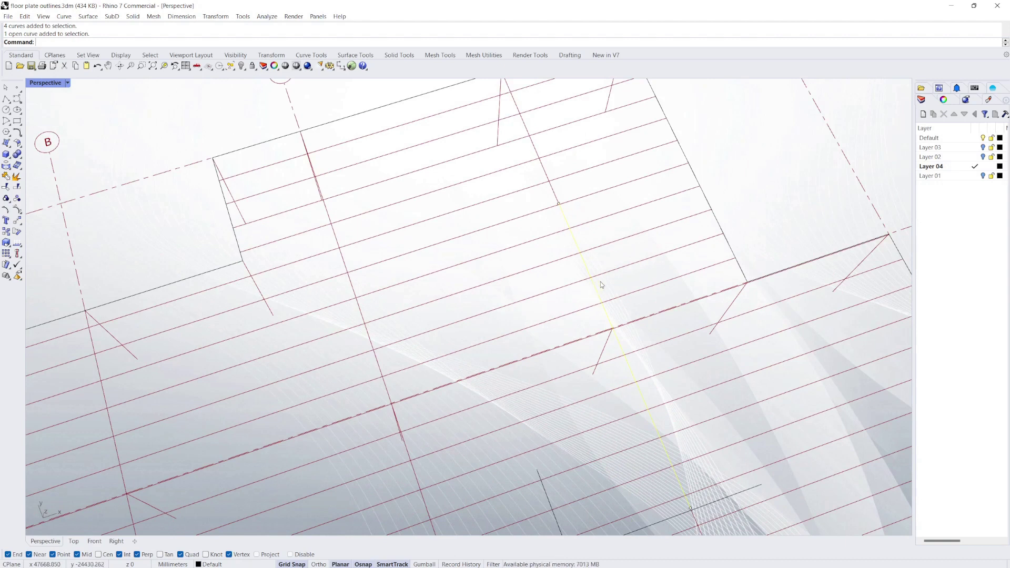
{"action": "scroll", "coordinate": [601, 284], "scroll_direction": "down", "scroll_amount": 2}
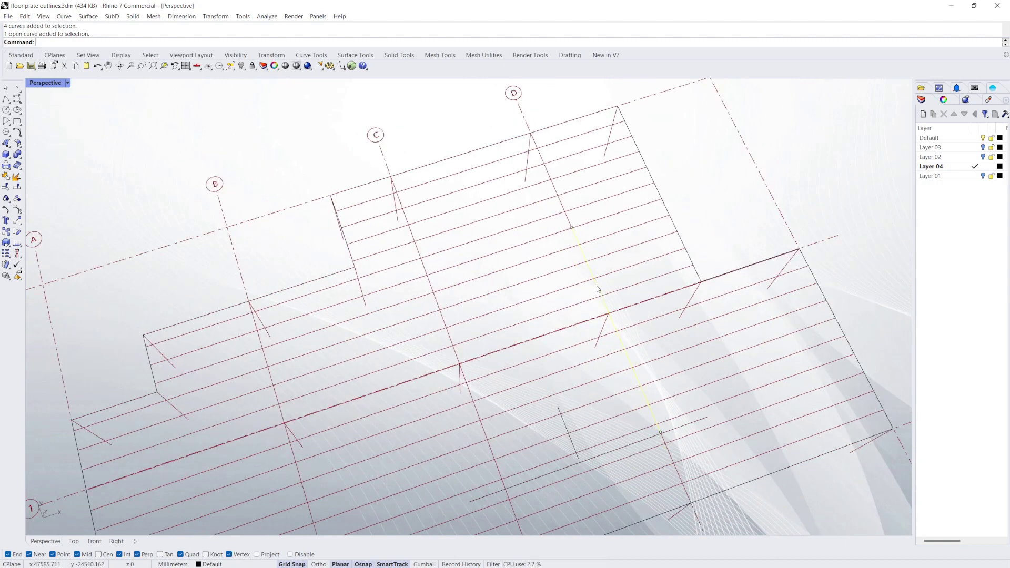
{"action": "scroll", "coordinate": [527, 325], "scroll_direction": "down", "scroll_amount": 3}
{"action": "scroll", "coordinate": [579, 273], "scroll_direction": "up", "scroll_amount": 6}
{"action": "scroll", "coordinate": [563, 330], "scroll_direction": "down", "scroll_amount": 3}
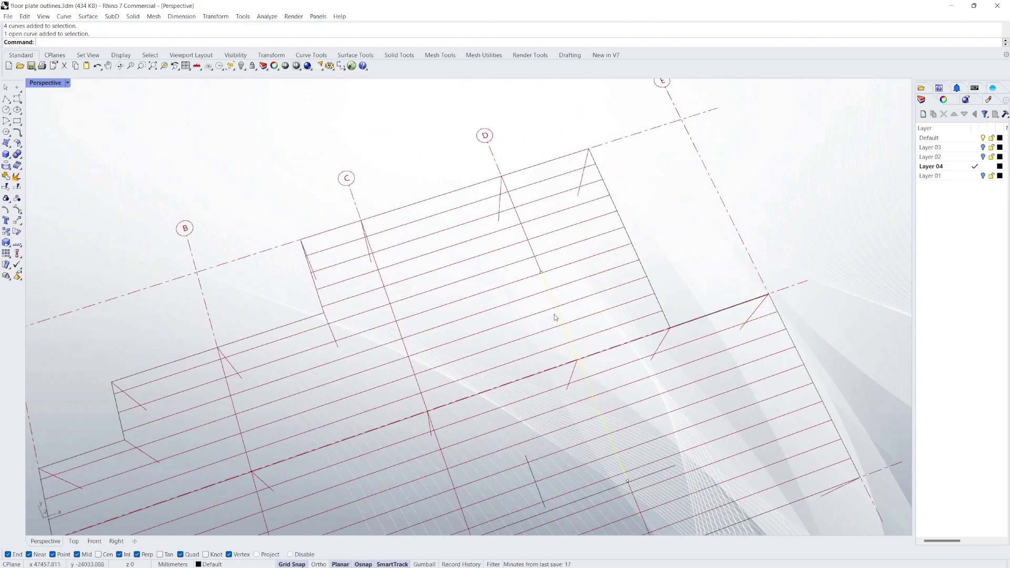
{"action": "left_click_drag", "start_coordinate": [558, 315], "coordinate": [499, 329]}
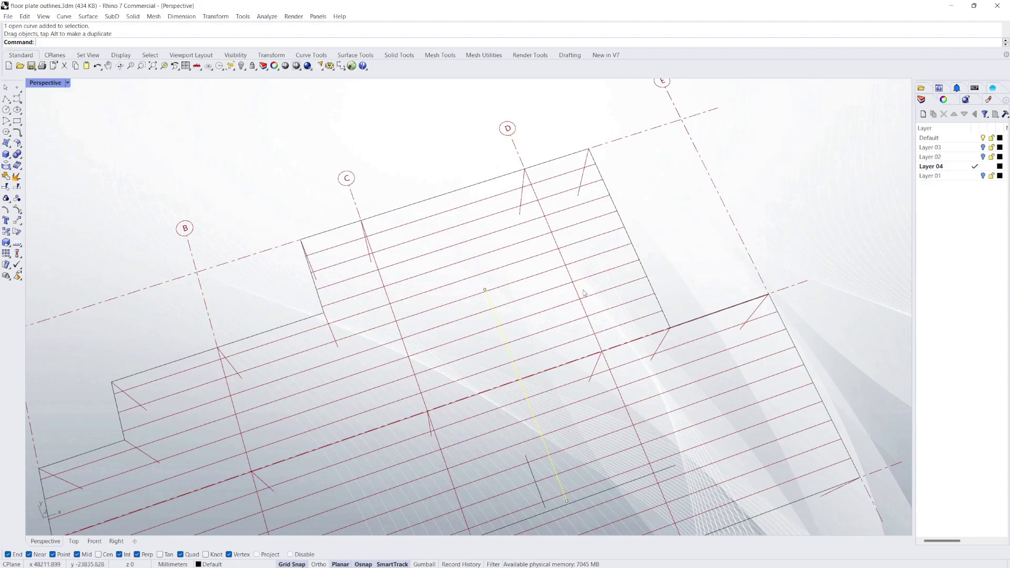
{"action": "key", "text": "Escape"}
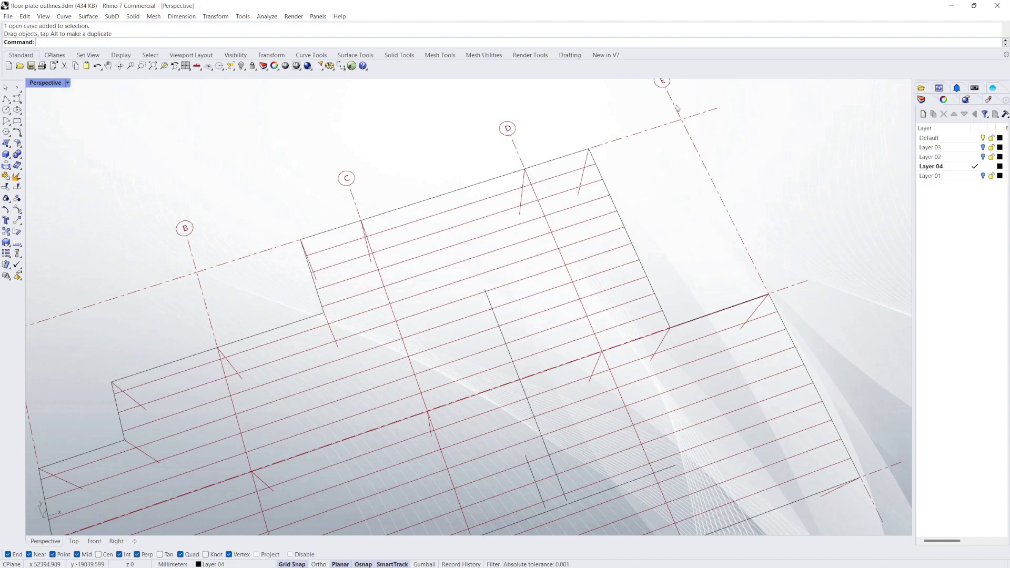
Step: Move the long interior line across grid line D, toward the notched edge on the grid line E side
{"action": "right_click_drag", "start_coordinate": [494, 223], "coordinate": [492, 230]}
{"action": "right_click_drag", "start_coordinate": [630, 221], "coordinate": [550, 322]}
{"action": "left_click_drag", "start_coordinate": [519, 343], "coordinate": [647, 303]}
{"action": "right_click_drag", "start_coordinate": [660, 254], "coordinate": [651, 261]}
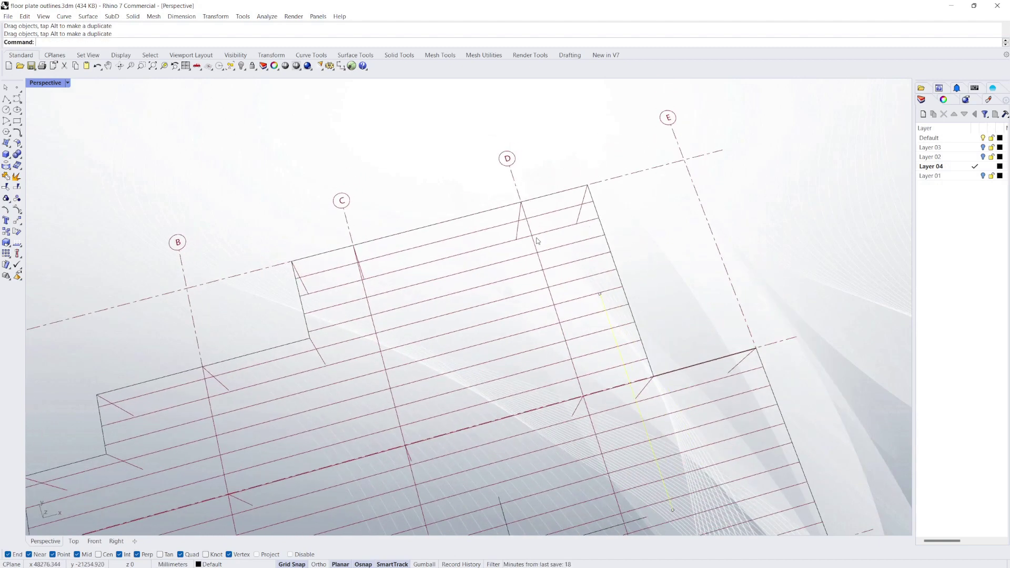
Step: Move the long interior line back from the notched edge toward grid line C, so that grid line D follows it
{"action": "right_click_drag", "start_coordinate": [585, 260], "coordinate": [672, 216]}
{"action": "left_click_drag", "start_coordinate": [672, 237], "coordinate": [619, 263]}
{"action": "right_click_drag", "start_coordinate": [766, 317], "coordinate": [741, 325]}
{"action": "left_click", "coordinate": [690, 221]}
{"action": "mouse_move", "coordinate": [625, 362]}
{"action": "right_mouse_down"}
{"action": "mouse_move", "coordinate": [638, 350]}
{"action": "mouse_move", "coordinate": [608, 356]}
{"action": "right_mouse_up"}
Step: Move the short interior line over to grid line C and undo the stray shift of its end point
{"action": "left_click", "coordinate": [369, 356]}
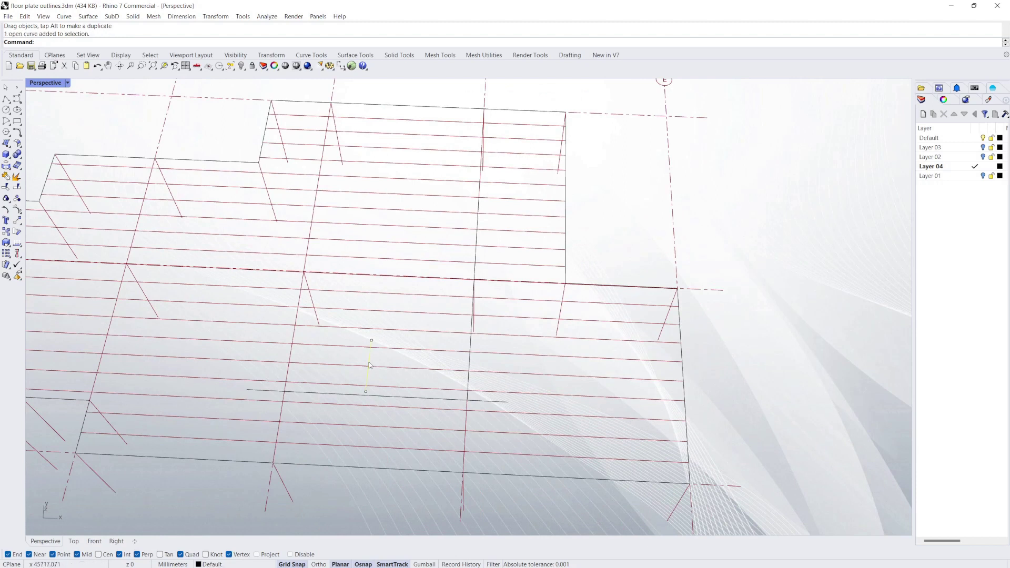
{"action": "scroll", "coordinate": [406, 357], "scroll_direction": "down", "scroll_amount": 4}
{"action": "scroll", "coordinate": [405, 356], "scroll_direction": "up", "scroll_amount": 4}
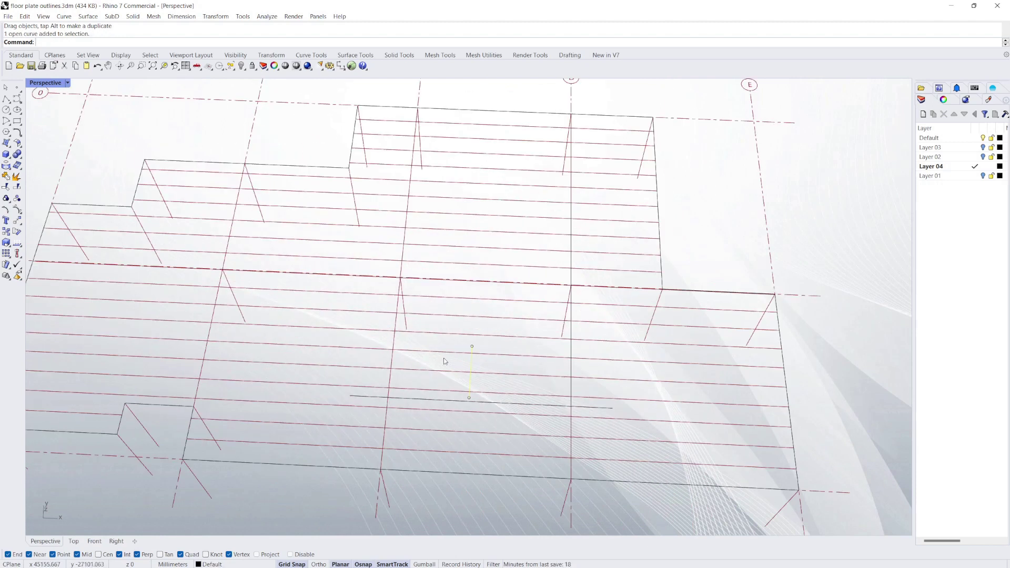
{"action": "scroll", "coordinate": [472, 360], "scroll_direction": "down", "scroll_amount": 4}
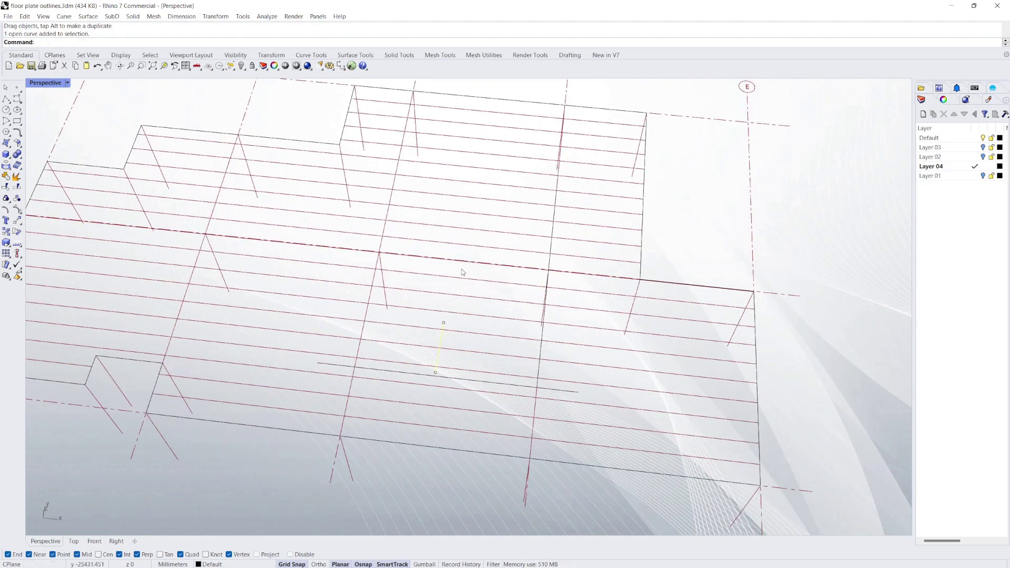
{"action": "scroll", "coordinate": [355, 333], "scroll_direction": "up", "scroll_amount": 2}
{"action": "left_click_drag", "start_coordinate": [441, 424], "coordinate": [355, 405]}
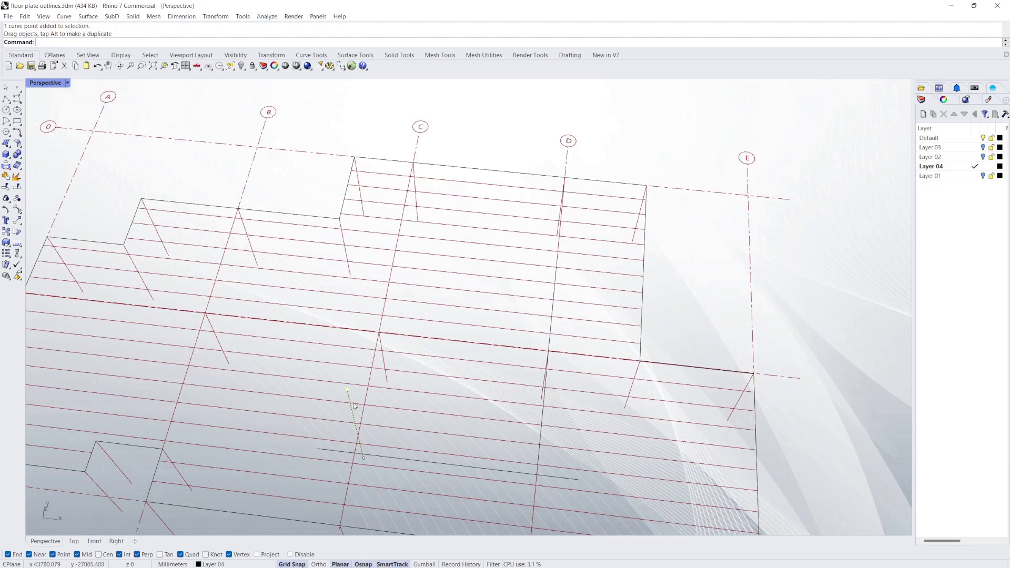
{"action": "key", "text": "ctrl+z"}
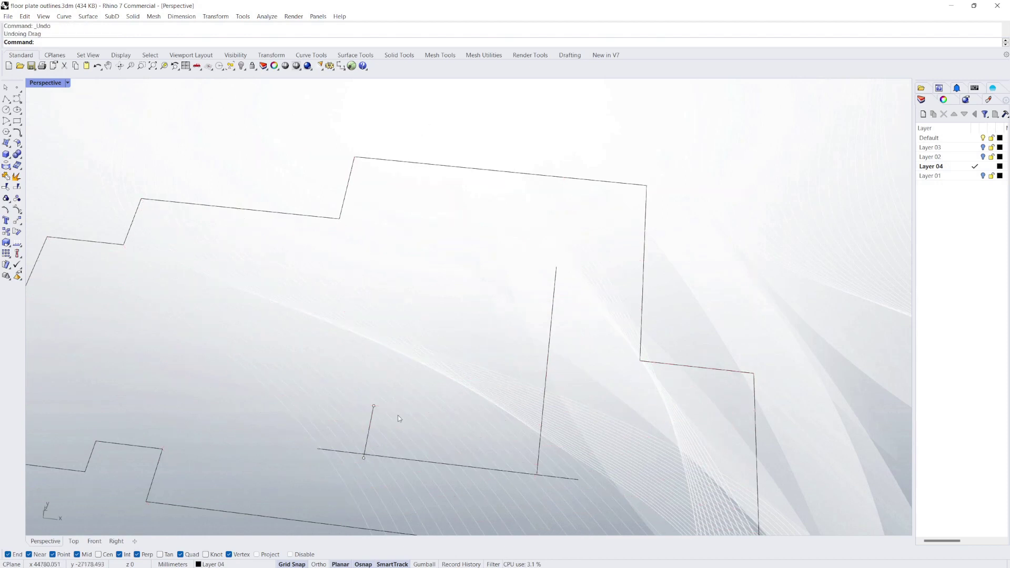
Step: Move the whole short interior line along grid line C, clear of the interior line parallel to grid line 1
{"action": "left_click", "coordinate": [374, 420]}
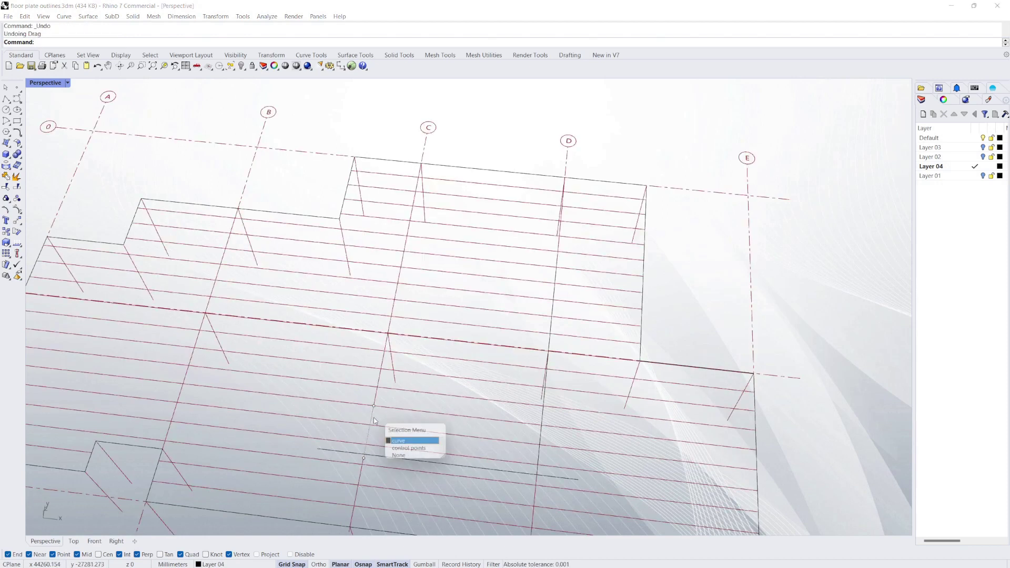
{"action": "left_click", "coordinate": [397, 443]}
{"action": "mouse_move", "coordinate": [373, 418]}
{"action": "left_mouse_down"}
{"action": "mouse_move", "coordinate": [408, 414]}
{"action": "mouse_move", "coordinate": [377, 405]}
{"action": "mouse_move", "coordinate": [392, 411]}
{"action": "left_mouse_up"}
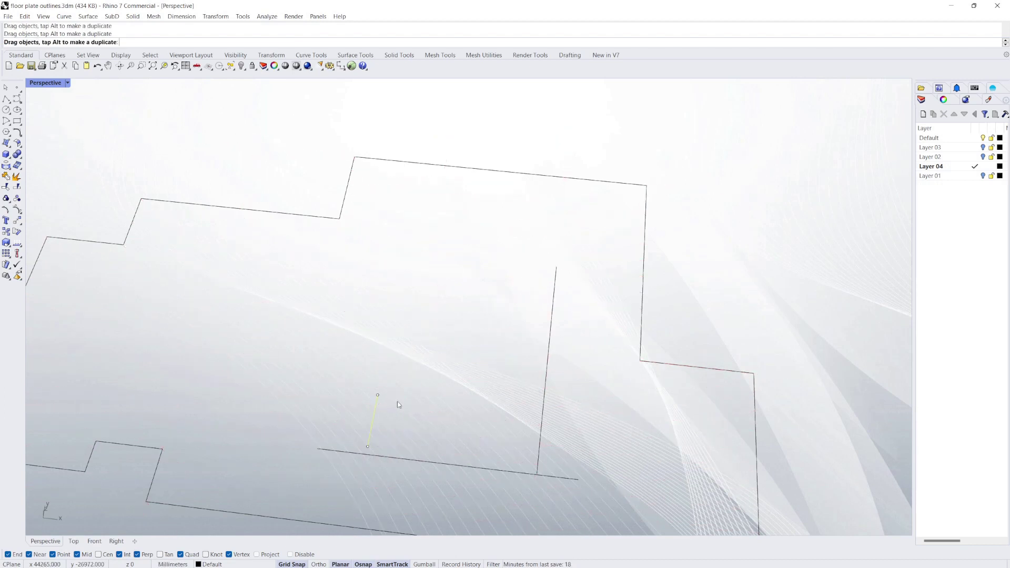
{"action": "right_click_drag", "start_coordinate": [399, 419], "coordinate": [463, 383]}
{"action": "right_click_drag", "start_coordinate": [573, 352], "coordinate": [563, 362]}
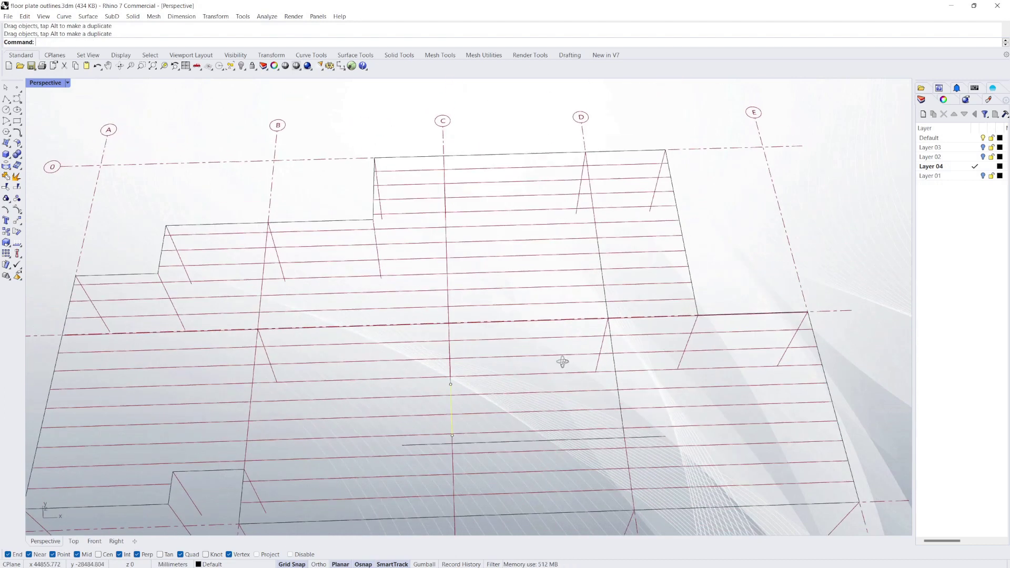
Step: Select the interior line parallel to grid line 1 and turn the floor's joists to run across that grid line
{"action": "left_click", "coordinate": [522, 442]}
{"action": "right_click_drag", "start_coordinate": [522, 446], "coordinate": [184, 227]}
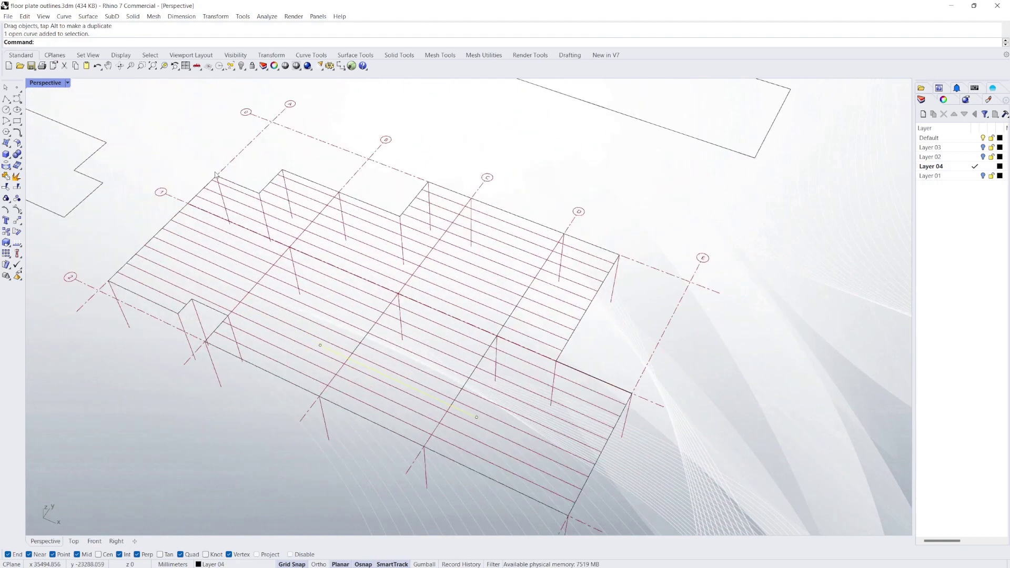
{"action": "right_click_drag", "start_coordinate": [326, 240], "coordinate": [331, 235]}
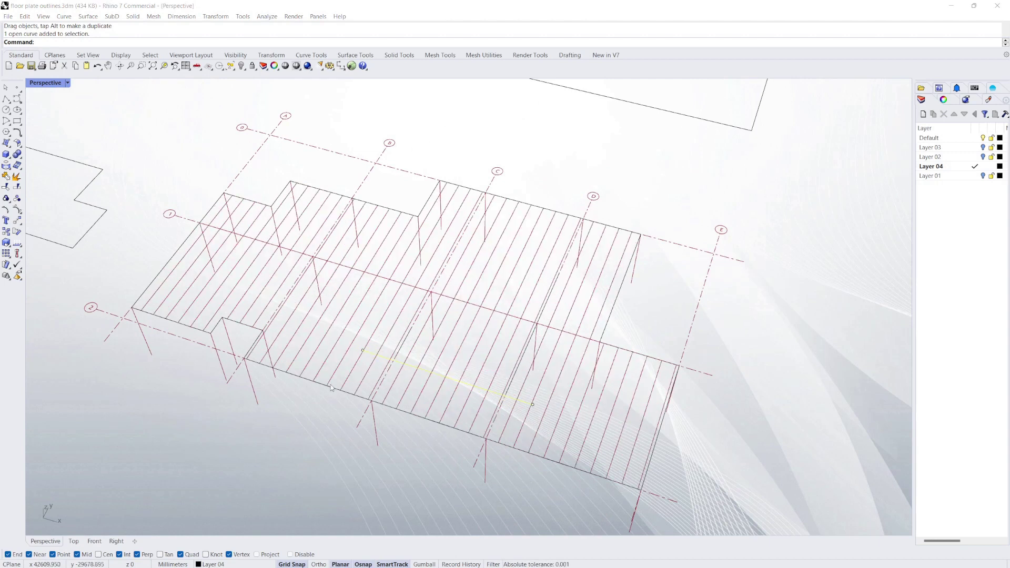
{"action": "right_click_drag", "start_coordinate": [435, 368], "coordinate": [500, 367]}
Step: Move the interior line parallel to grid line 1 from near the floor's lower edge up close to grid line 1
{"action": "left_click", "coordinate": [559, 396]}
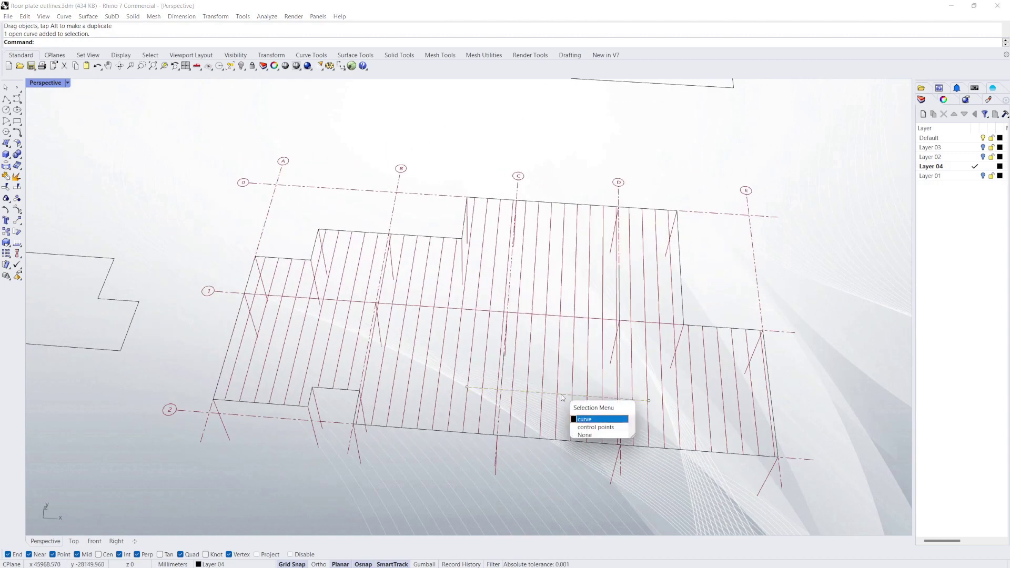
{"action": "left_click", "coordinate": [590, 418]}
{"action": "left_click_drag", "start_coordinate": [565, 395], "coordinate": [542, 328]}
{"action": "scroll", "coordinate": [690, 330], "scroll_direction": "up", "scroll_amount": 5}
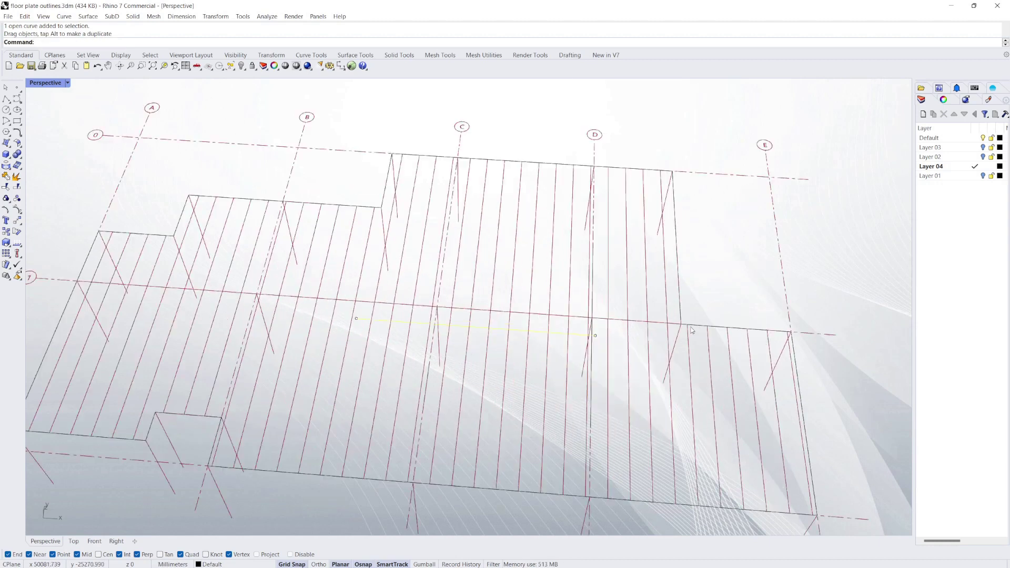
Step: Move the interior line parallel to grid line 1 across grid line 1, towards grid line 0
{"action": "scroll", "coordinate": [641, 341], "scroll_direction": "down", "scroll_amount": 5}
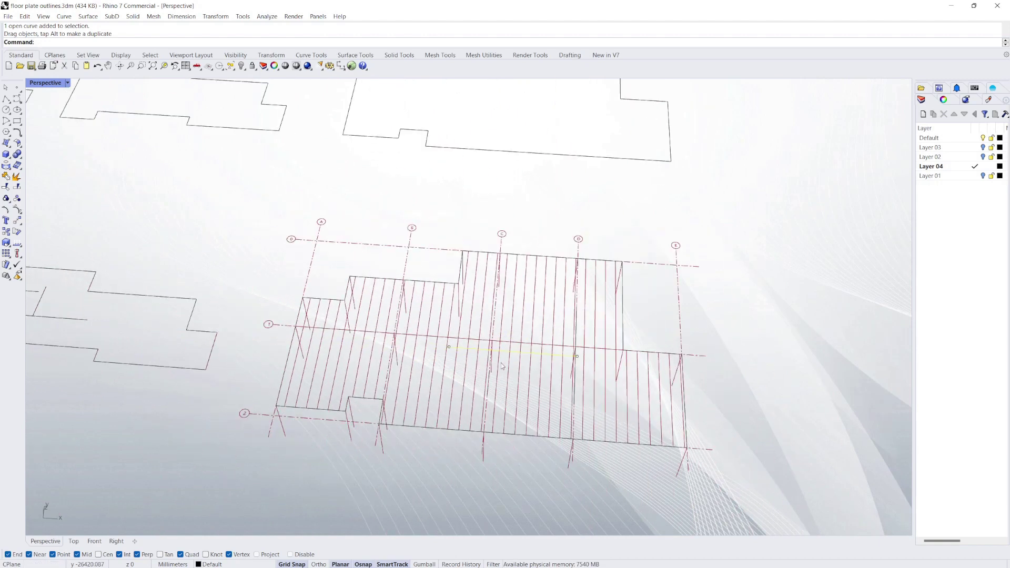
{"action": "scroll", "coordinate": [547, 353], "scroll_direction": "up", "scroll_amount": 5}
{"action": "left_click_drag", "start_coordinate": [547, 353], "coordinate": [546, 311]}
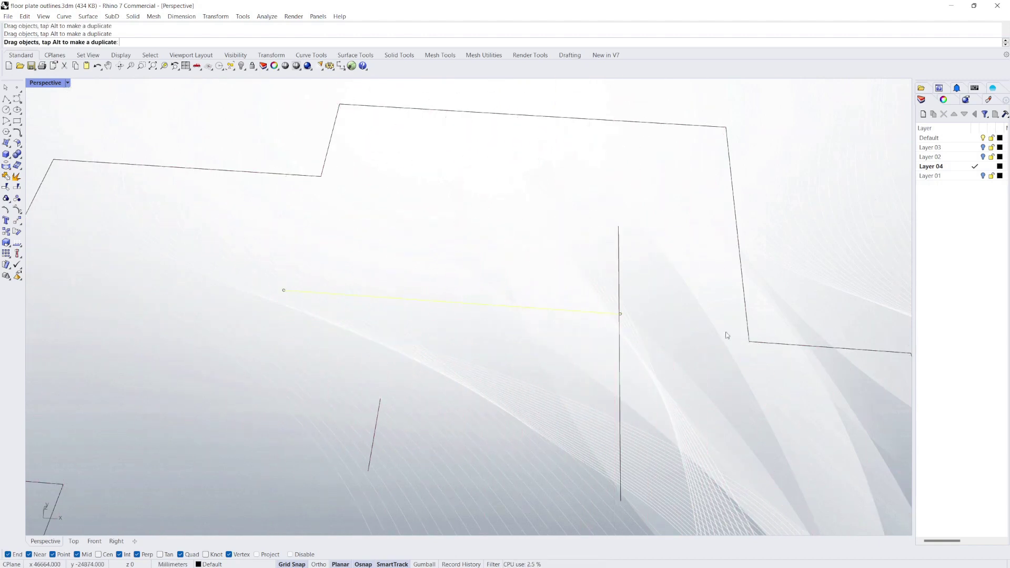
{"action": "right_click_drag", "start_coordinate": [767, 344], "coordinate": [765, 355]}
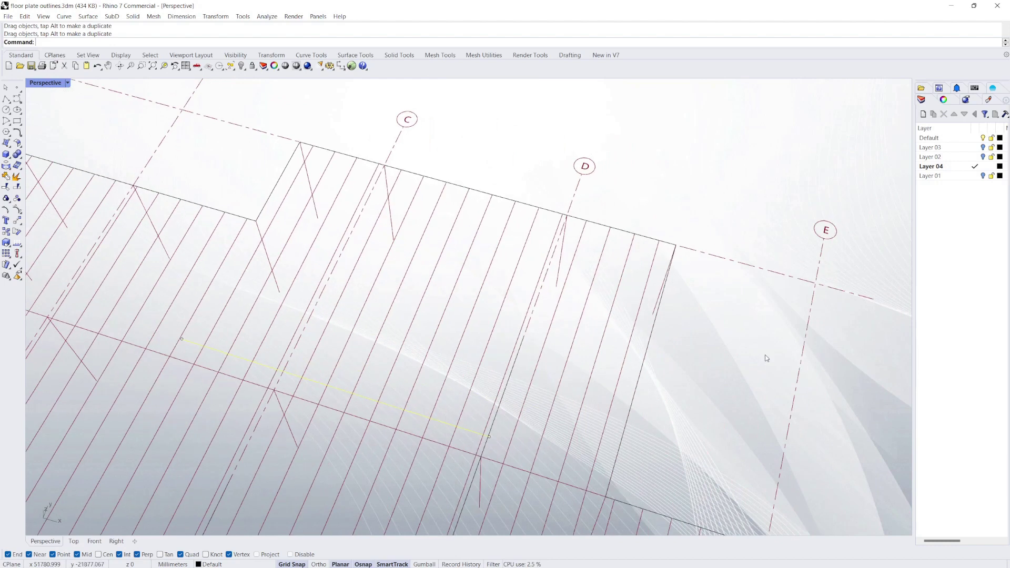
Step: Move the same interior line back across grid line 1 into the bay between grid lines 1 and 2
{"action": "scroll", "coordinate": [617, 438], "scroll_direction": "down", "scroll_amount": 5}
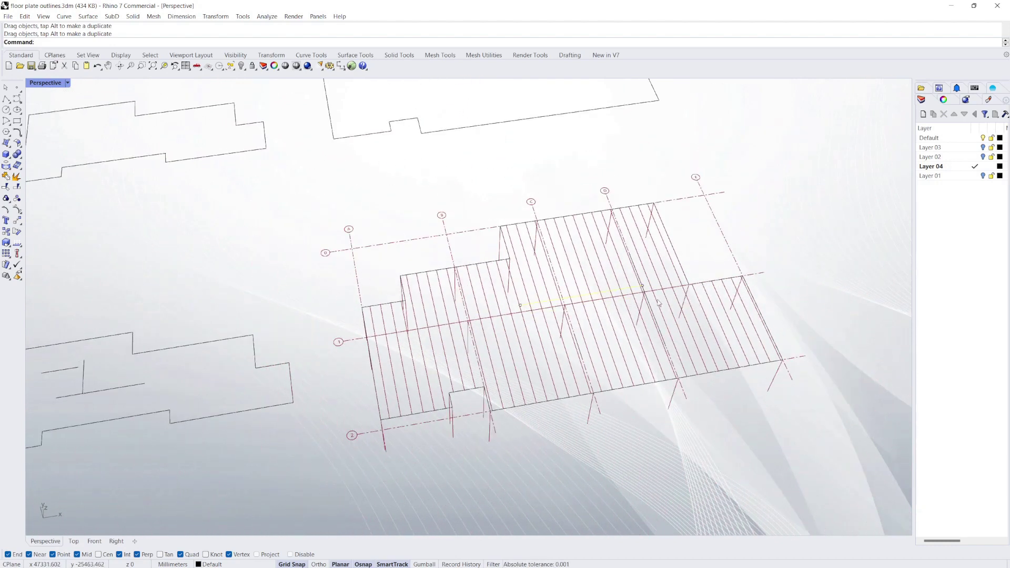
{"action": "scroll", "coordinate": [719, 277], "scroll_direction": "up", "scroll_amount": 2}
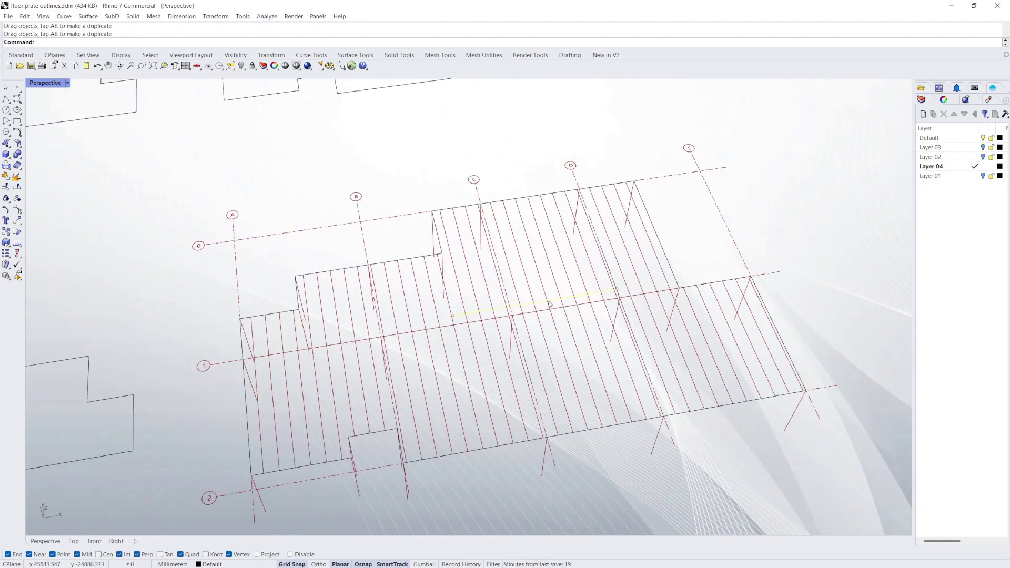
{"action": "mouse_move", "coordinate": [547, 298]}
{"action": "left_mouse_down"}
{"action": "mouse_move", "coordinate": [568, 358]}
{"action": "mouse_move", "coordinate": [661, 376]}
{"action": "left_mouse_up"}
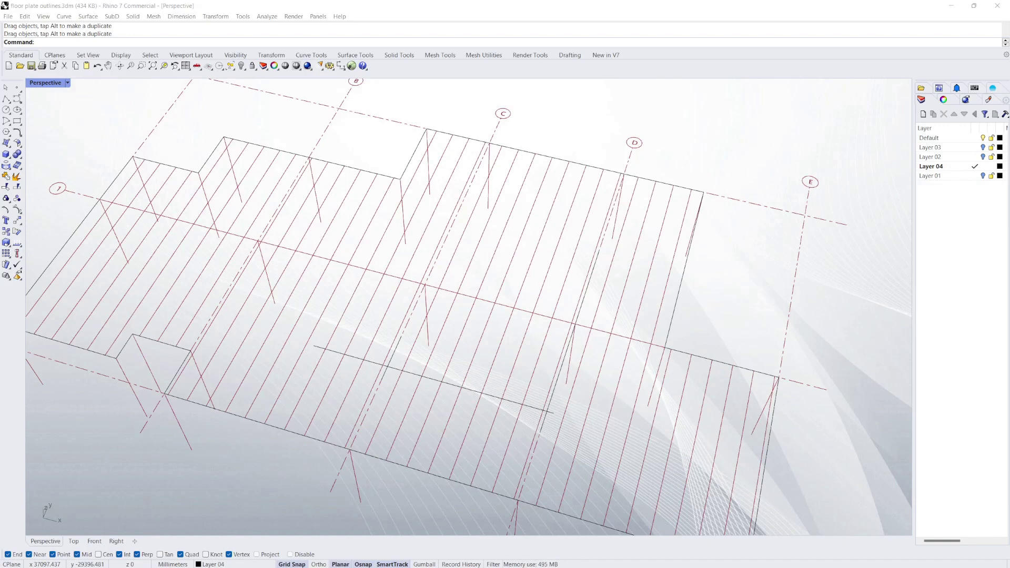
Step: Examine the sized joist and beam members and their size labels around grid lines C, D and 1
{"action": "right_click_drag", "start_coordinate": [447, 342], "coordinate": [485, 347]}
{"action": "scroll", "coordinate": [889, 421], "scroll_direction": "up", "scroll_amount": 4}
{"action": "right_click_drag", "start_coordinate": [652, 371], "coordinate": [597, 378]}
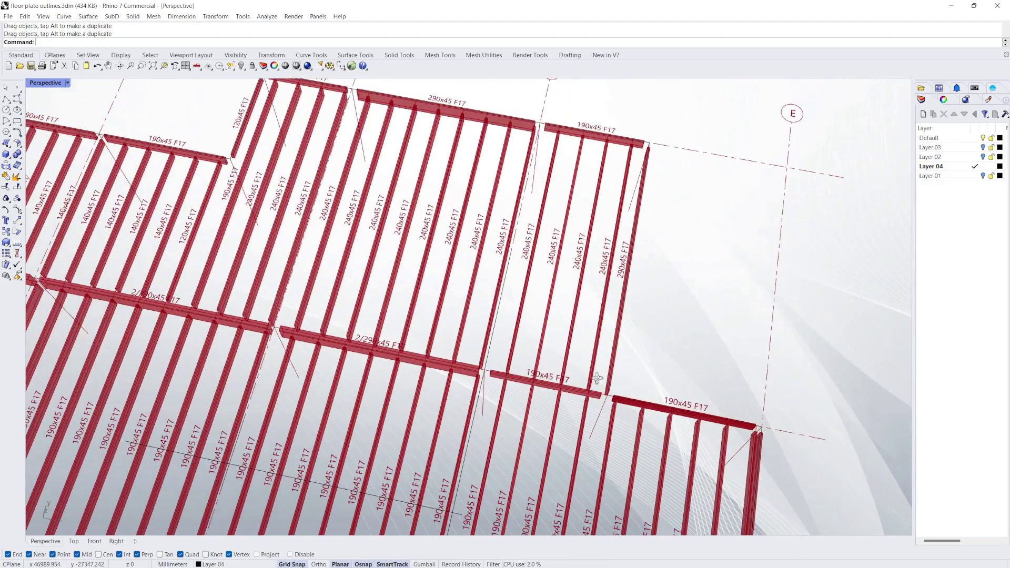
{"action": "key", "text": "alt+Tab"}
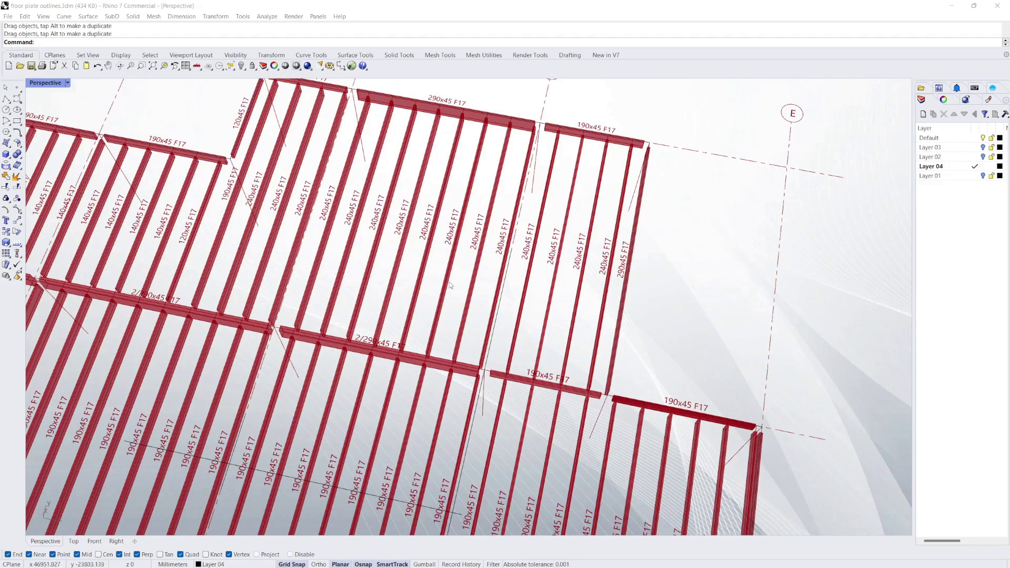
{"action": "scroll", "coordinate": [563, 317], "scroll_direction": "down", "scroll_amount": 4}
{"action": "scroll", "coordinate": [474, 294], "scroll_direction": "up", "scroll_amount": 5}
{"action": "right_click_drag", "start_coordinate": [517, 299], "coordinate": [398, 325]}
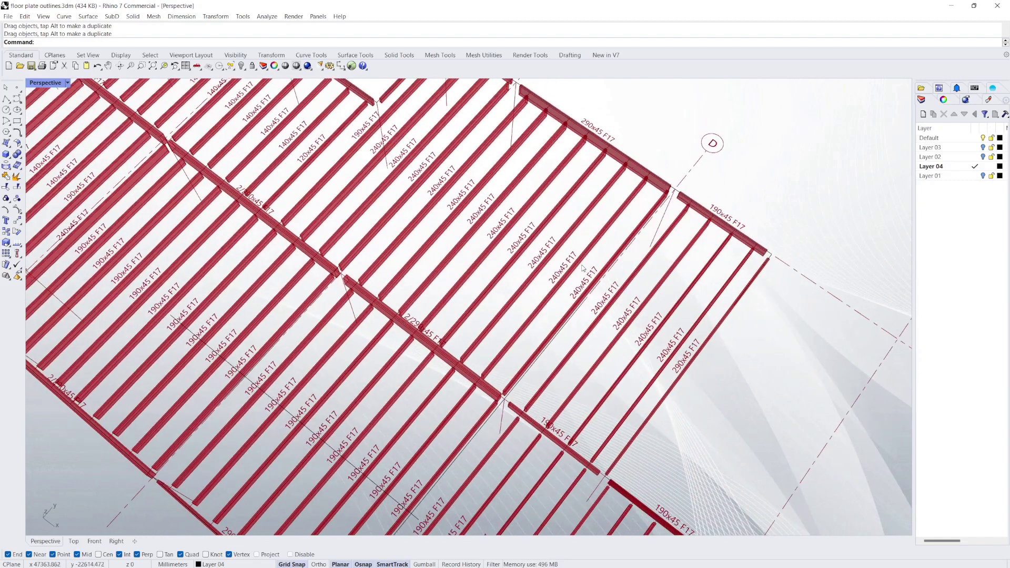
{"action": "scroll", "coordinate": [558, 266], "scroll_direction": "up", "scroll_amount": 2}
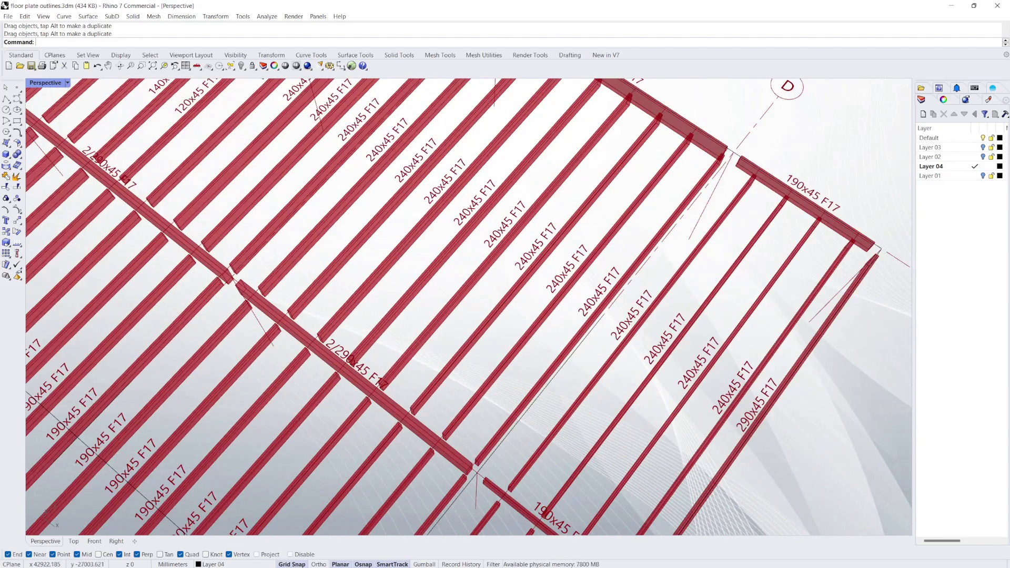
{"action": "right_click_drag", "start_coordinate": [491, 227], "coordinate": [505, 277]}
{"action": "scroll", "coordinate": [590, 285], "scroll_direction": "down", "scroll_amount": 6}
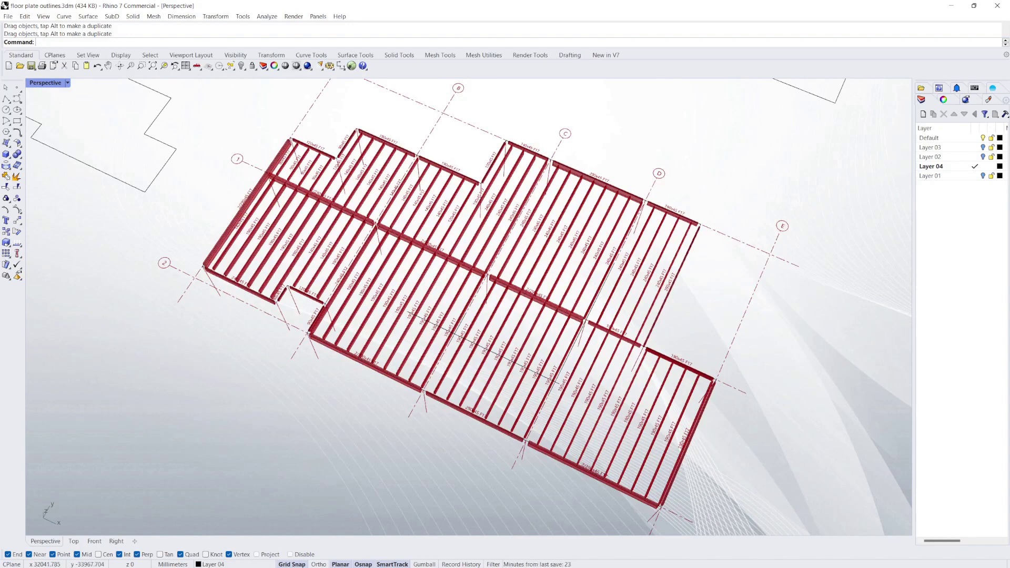
Step: Inspect the labelled beams and joists along grid line 1 and the floor edge near grid lines C and D
{"action": "scroll", "coordinate": [472, 265], "scroll_direction": "up", "scroll_amount": 8}
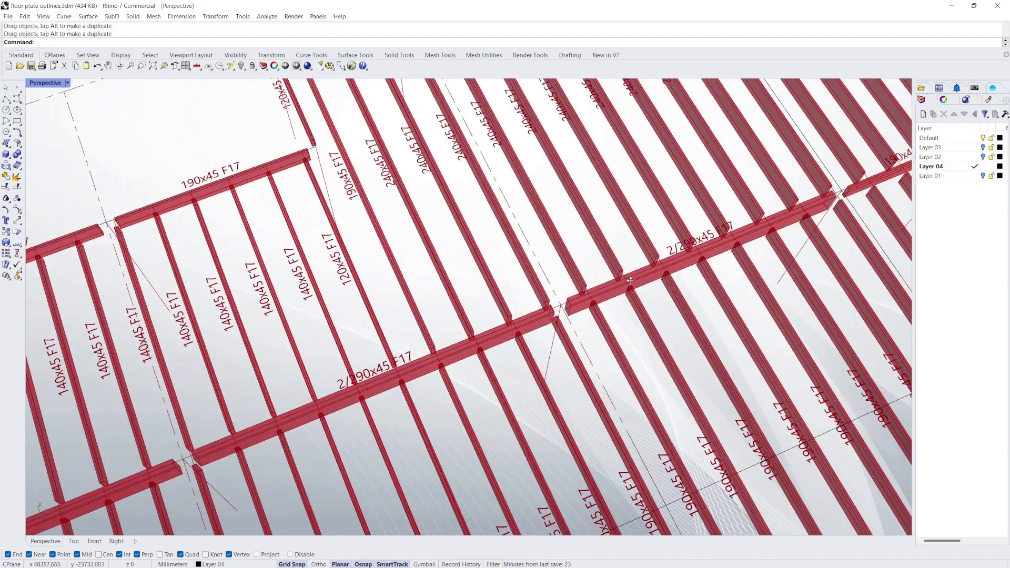
{"action": "right_click_drag", "start_coordinate": [629, 280], "coordinate": [540, 303]}
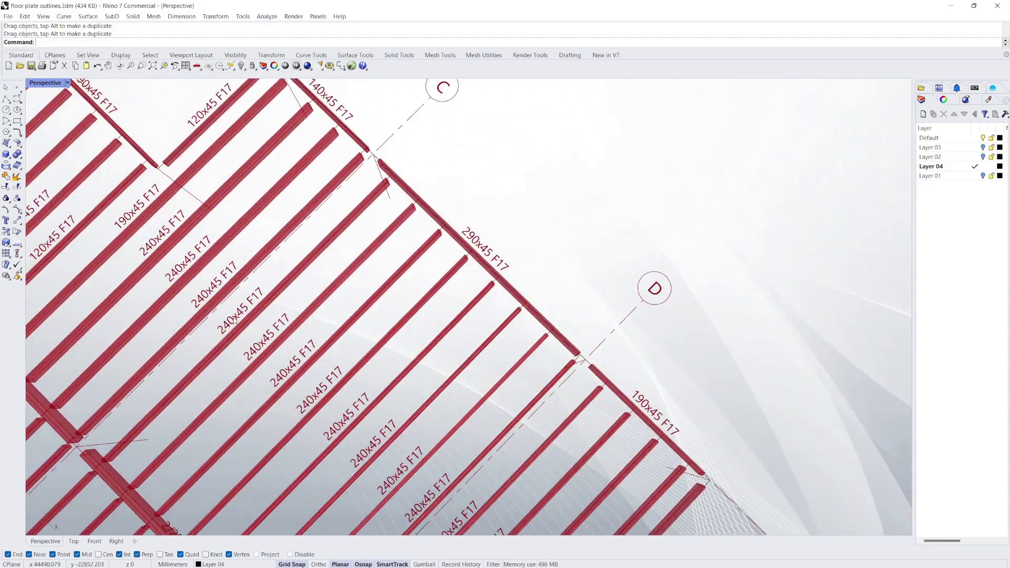
{"action": "right_click_drag", "start_coordinate": [253, 308], "coordinate": [268, 292]}
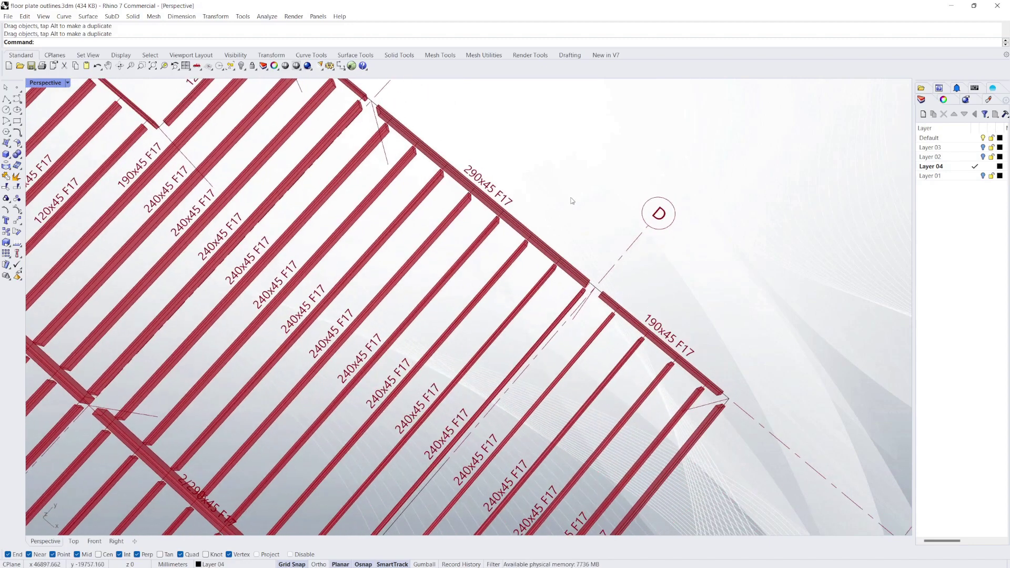
{"action": "right_click_drag", "start_coordinate": [492, 174], "coordinate": [496, 180]}
{"action": "right_click_drag", "start_coordinate": [497, 258], "coordinate": [558, 249]}
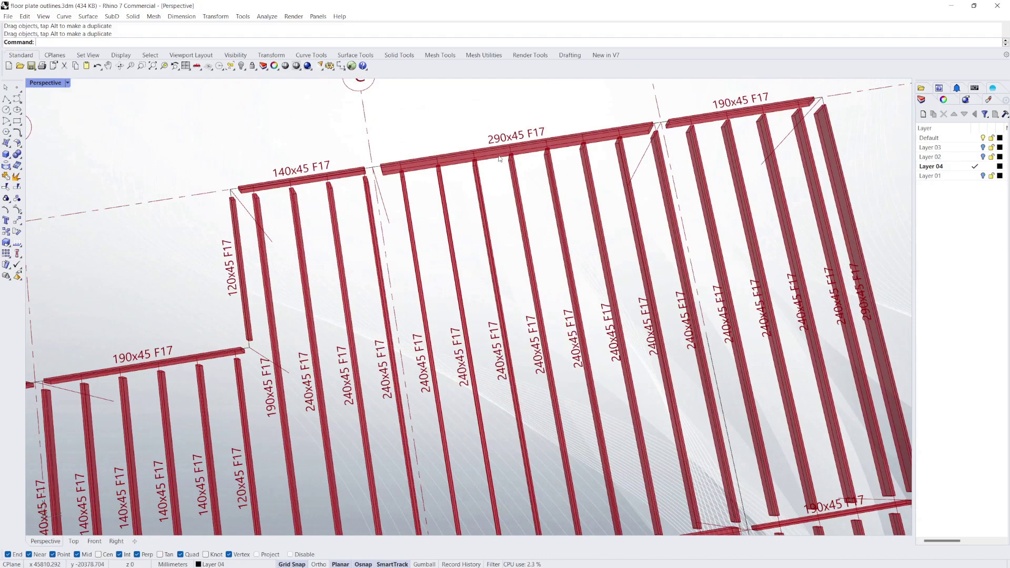
{"action": "scroll", "coordinate": [538, 156], "scroll_direction": "down", "scroll_amount": 9}
{"action": "scroll", "coordinate": [594, 305], "scroll_direction": "up", "scroll_amount": 6}
{"action": "scroll", "coordinate": [595, 305], "scroll_direction": "down", "scroll_amount": 3}
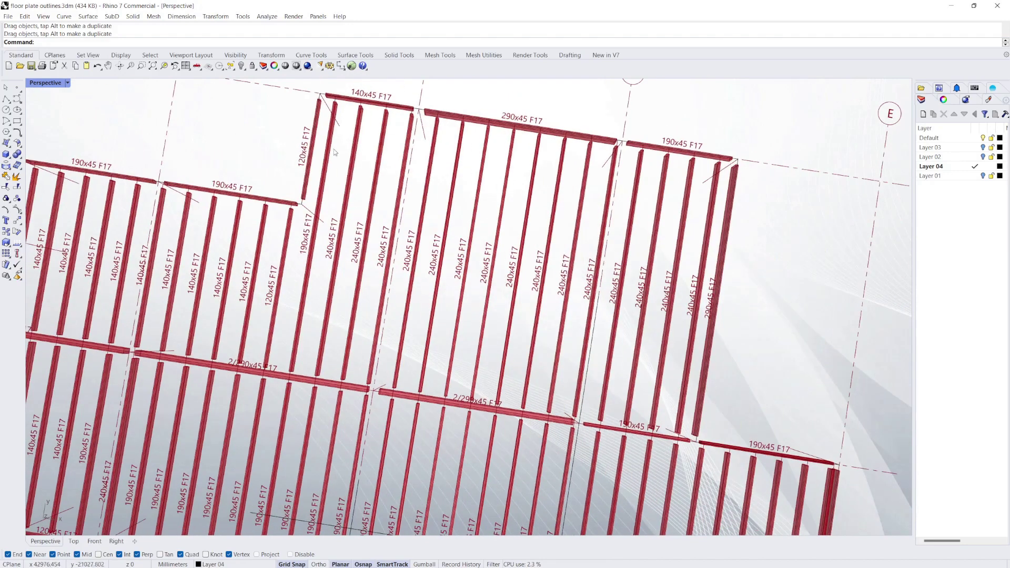
{"action": "scroll", "coordinate": [462, 264], "scroll_direction": "down", "scroll_amount": 5}
{"action": "scroll", "coordinate": [461, 265], "scroll_direction": "up", "scroll_amount": 6}
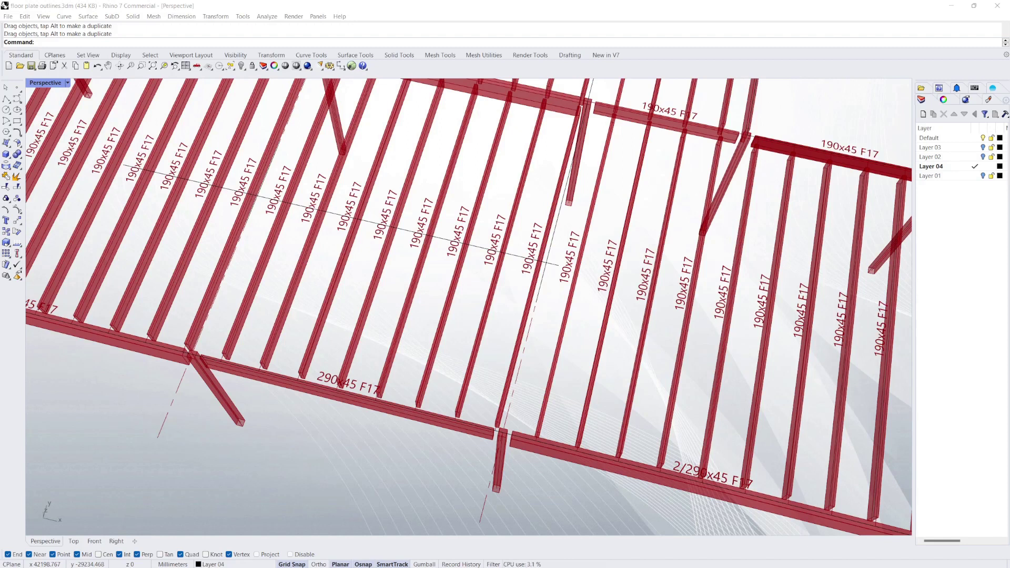
Step: Examine the modelled columns and their tags beneath the framing from several angles
{"action": "scroll", "coordinate": [479, 346], "scroll_direction": "down", "scroll_amount": 10}
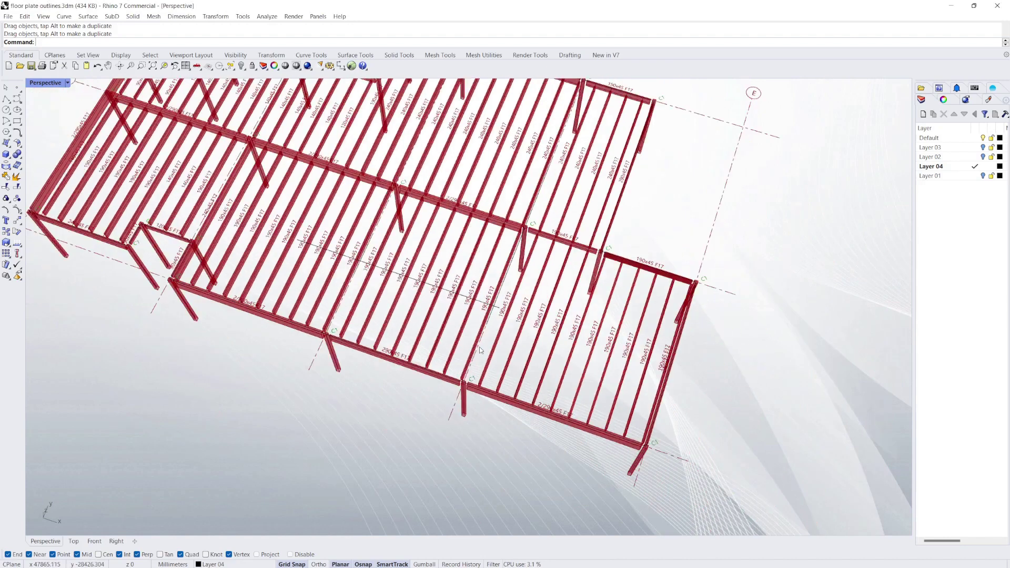
{"action": "scroll", "coordinate": [427, 353], "scroll_direction": "up", "scroll_amount": 5}
{"action": "right_click_drag", "start_coordinate": [418, 366], "coordinate": [450, 331]}
{"action": "scroll", "coordinate": [464, 413], "scroll_direction": "up", "scroll_amount": 3}
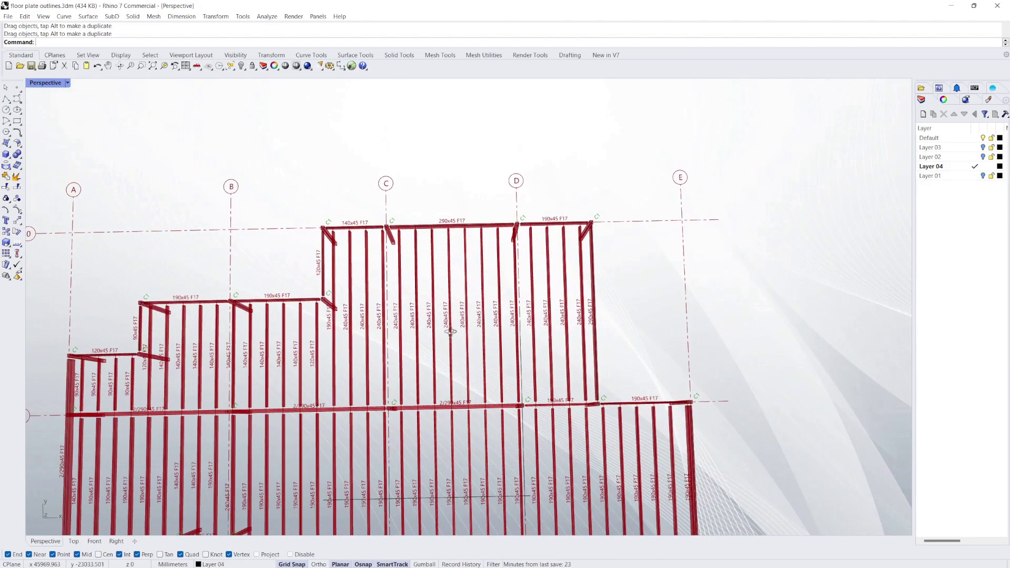
Step: Switch to the four-view layout and maximize the Top view on the framing between grid lines B and D
{"action": "left_click", "coordinate": [186, 66]}
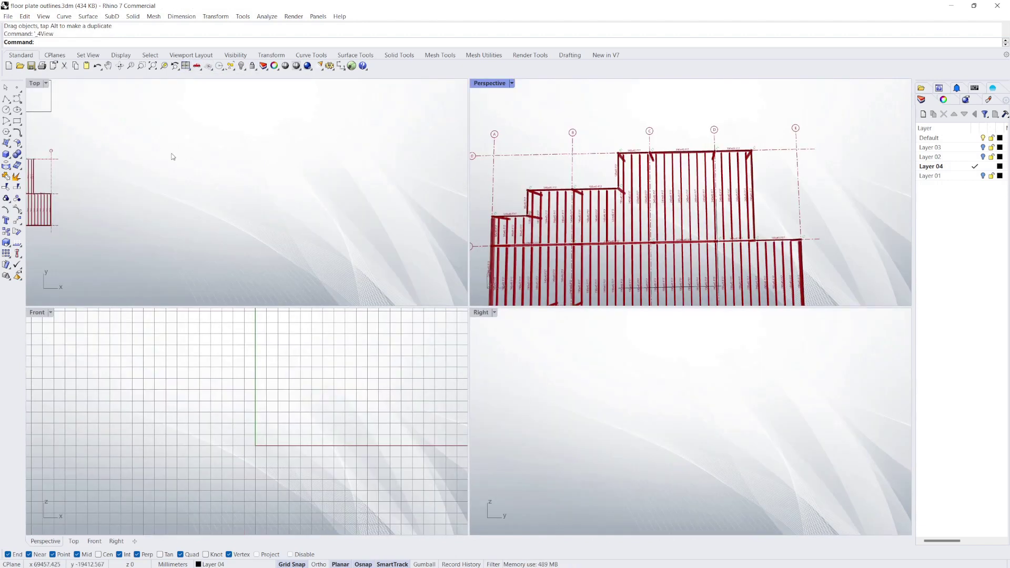
{"action": "right_click_drag", "start_coordinate": [314, 173], "coordinate": [394, 201]}
{"action": "left_click", "coordinate": [46, 84]}
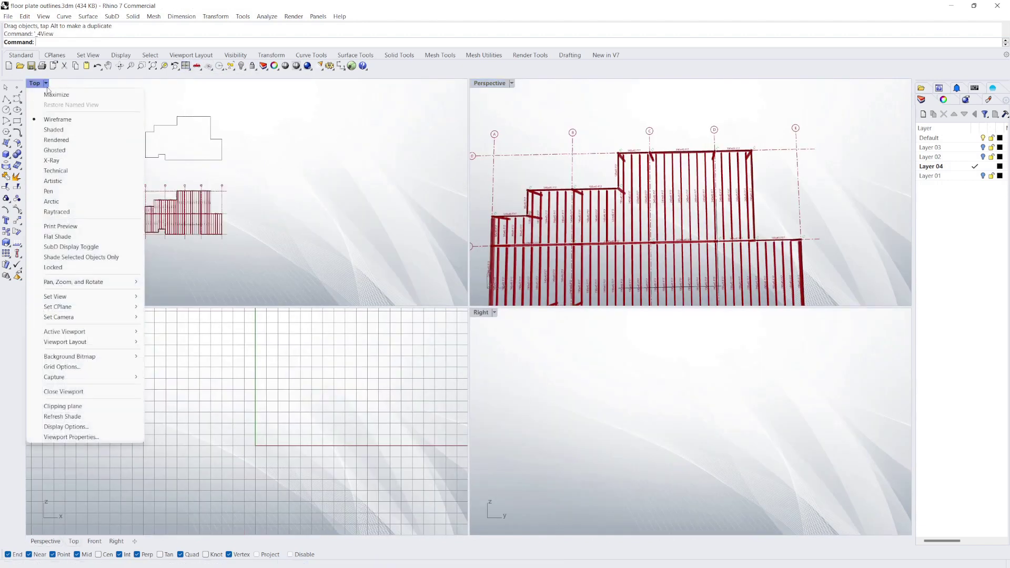
{"action": "left_click", "coordinate": [48, 96]}
{"action": "scroll", "coordinate": [326, 365], "scroll_direction": "up", "scroll_amount": 18}
{"action": "right_click_drag", "start_coordinate": [500, 333], "coordinate": [536, 380]}
{"action": "scroll", "coordinate": [480, 279], "scroll_direction": "down", "scroll_amount": 5}
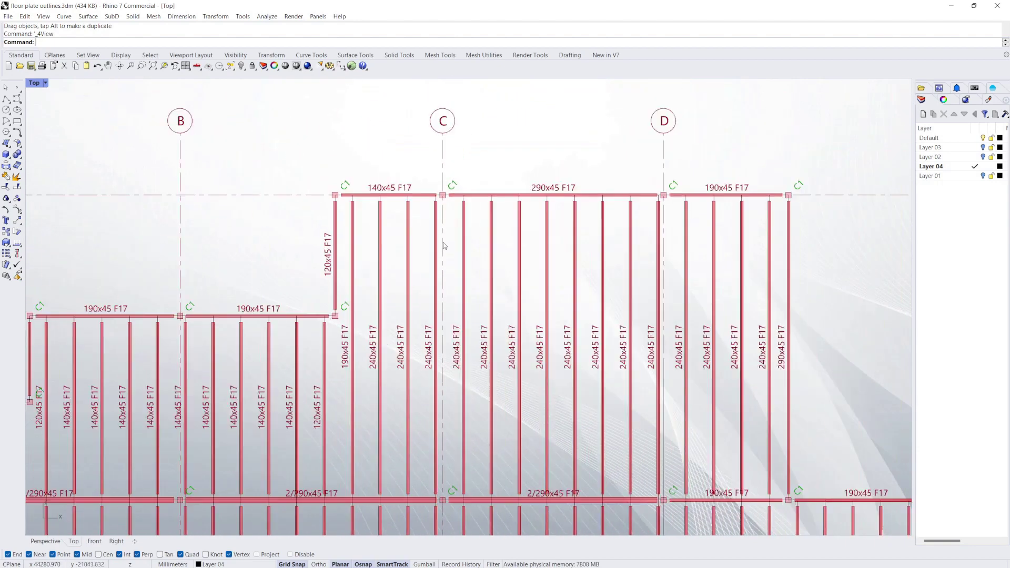
Step: Window-select the neighbouring stepped floor plate with its three interior lines and generate the framing for it
{"action": "scroll", "coordinate": [480, 279], "scroll_direction": "down", "scroll_amount": 6}
{"action": "right_click_drag", "start_coordinate": [375, 384], "coordinate": [390, 393]}
{"action": "scroll", "coordinate": [391, 379], "scroll_direction": "up", "scroll_amount": 4}
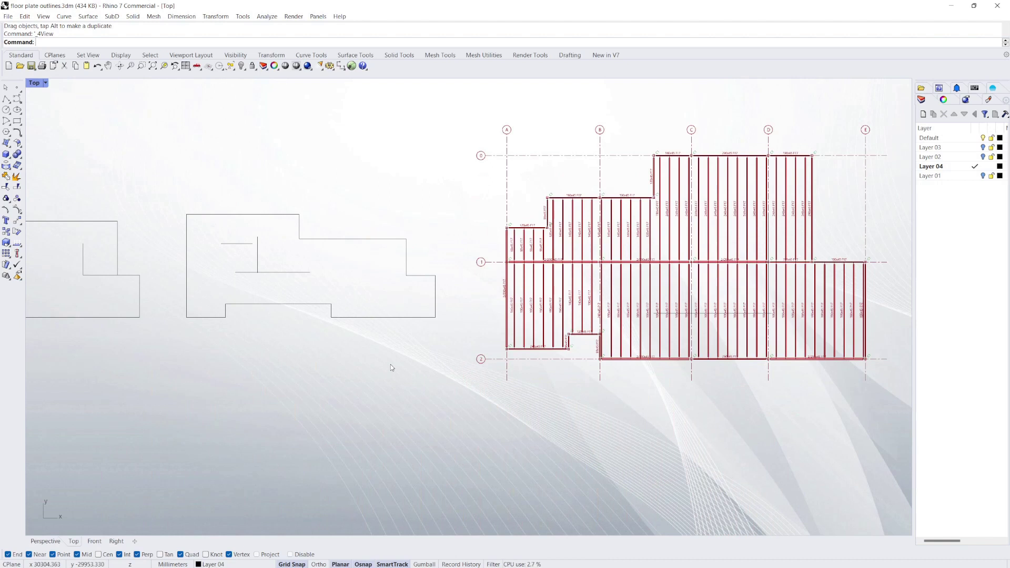
{"action": "left_click_drag", "start_coordinate": [391, 365], "coordinate": [174, 189]}
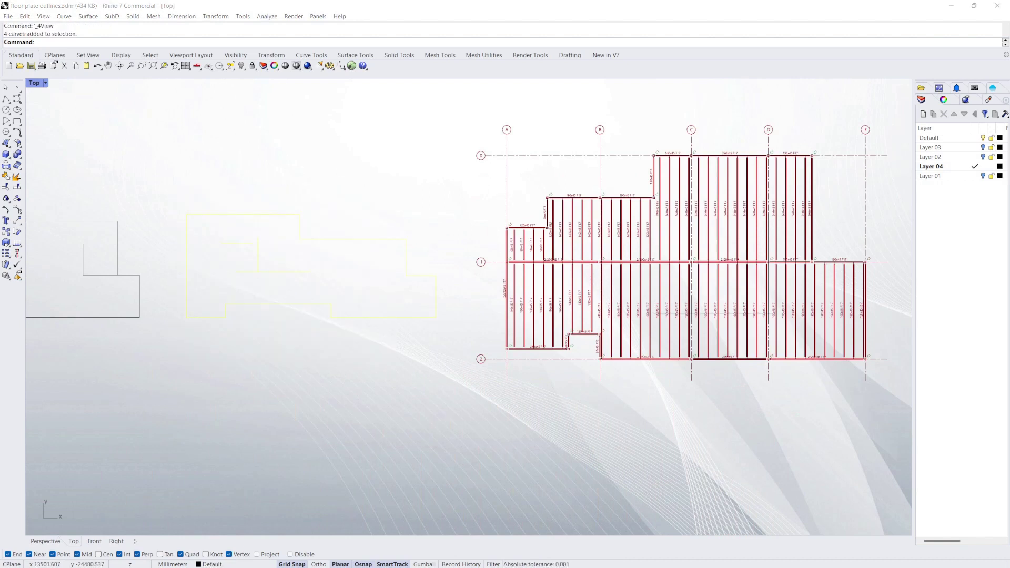
{"action": "left_click", "coordinate": [319, 174]}
{"action": "left_click_drag", "start_coordinate": [445, 361], "coordinate": [167, 176]}
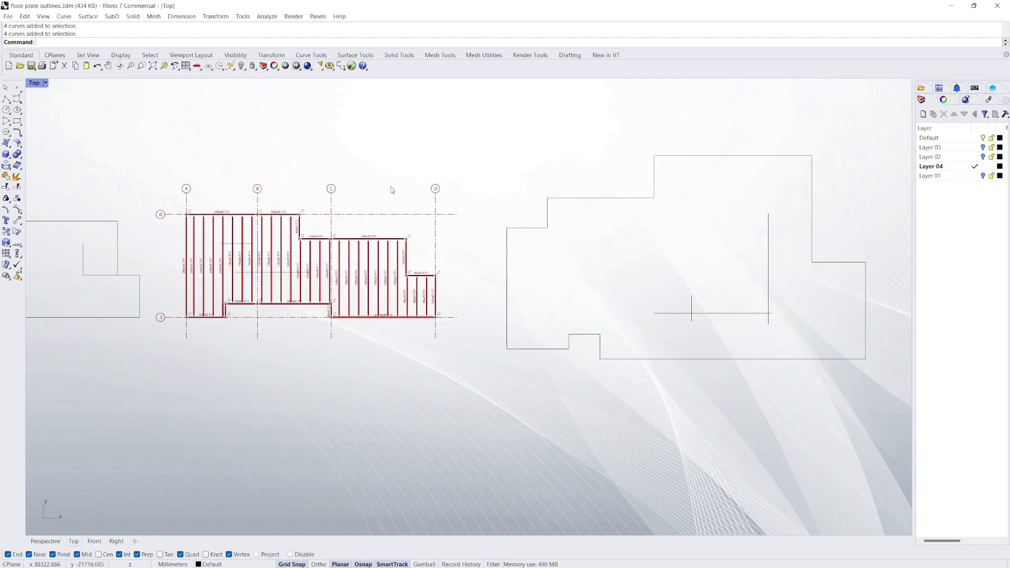
Step: Select the L-shaped floor plate with its interior lines, generate its framing and turn the joists parallel to grid line 0
{"action": "scroll", "coordinate": [589, 234], "scroll_direction": "down", "scroll_amount": 3}
{"action": "right_click_drag", "start_coordinate": [159, 335], "coordinate": [380, 336]}
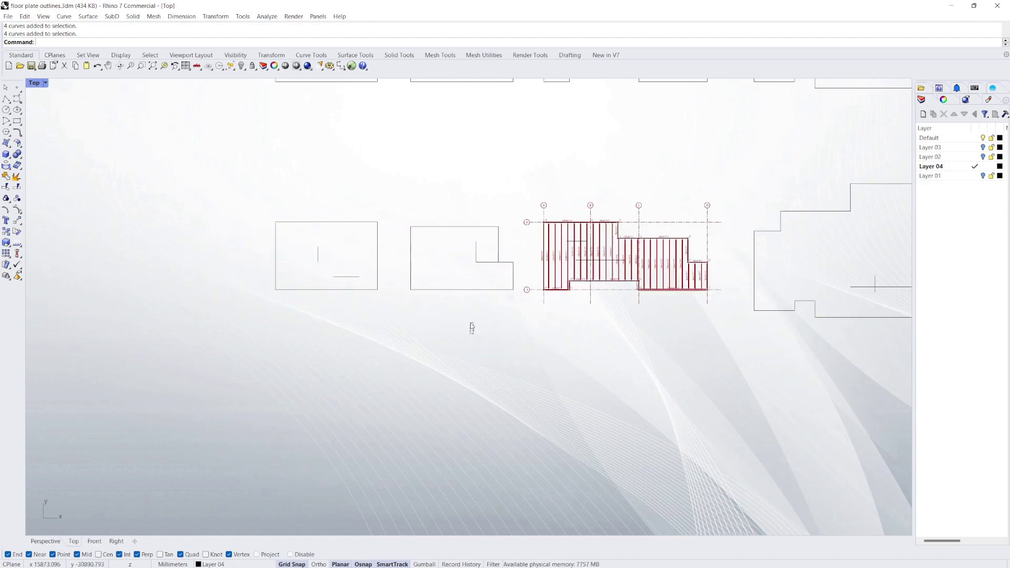
{"action": "left_click_drag", "start_coordinate": [472, 327], "coordinate": [419, 199]}
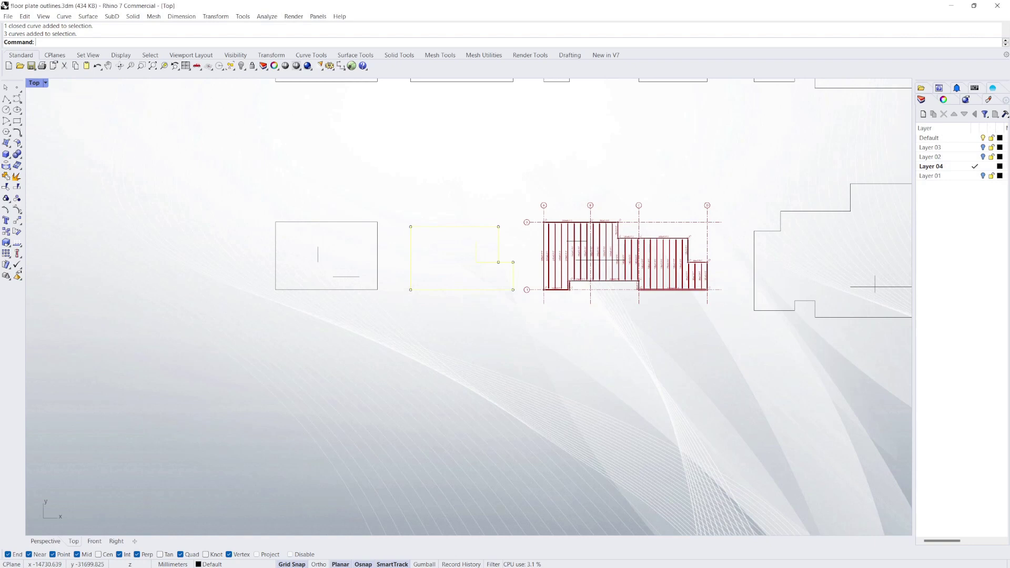
{"action": "scroll", "coordinate": [461, 204], "scroll_direction": "up", "scroll_amount": 4}
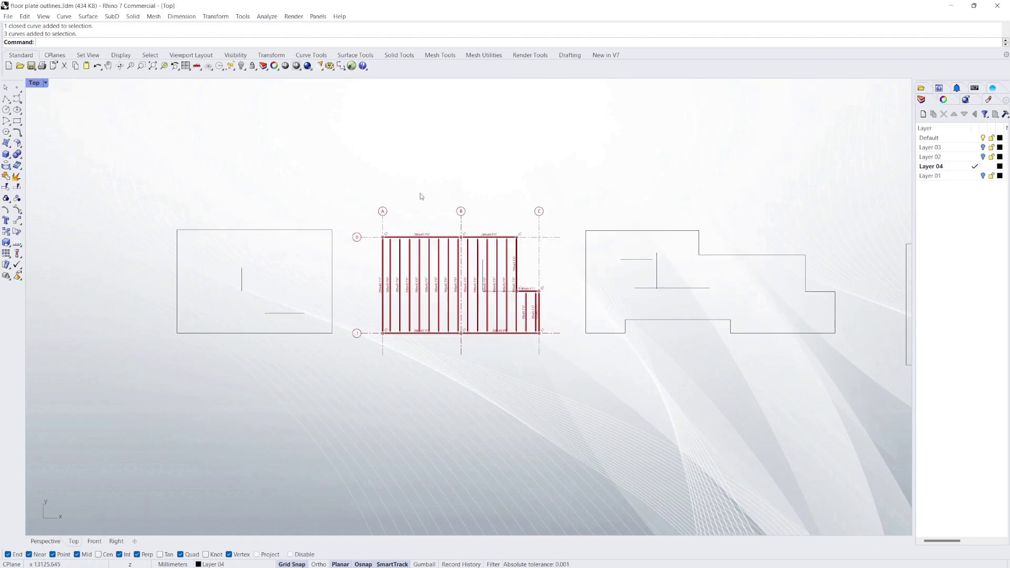
{"action": "scroll", "coordinate": [426, 204], "scroll_direction": "up", "scroll_amount": 4}
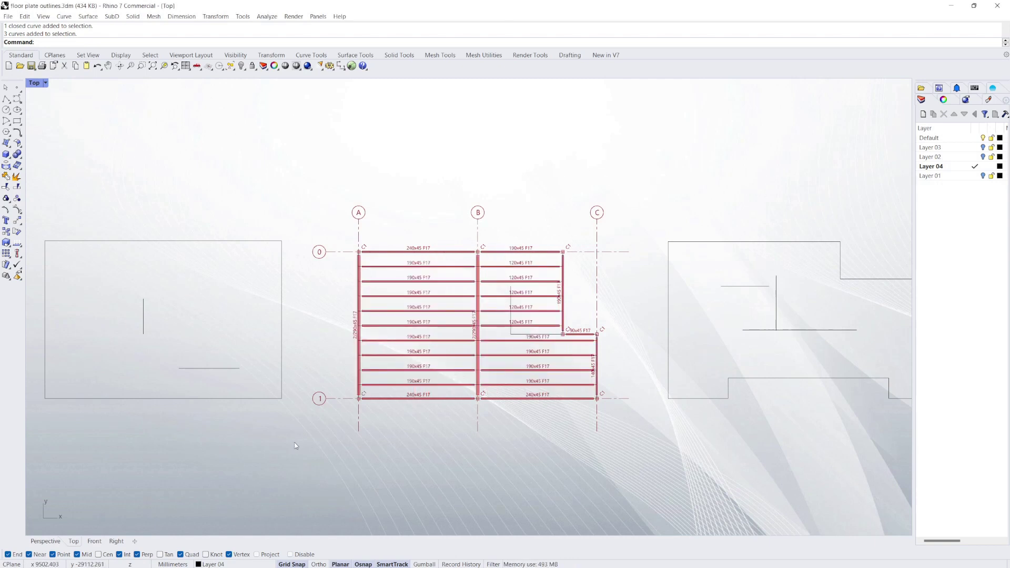
Step: Window-select the rectangular floor plate together with its two interior lines, and clear the selection
{"action": "left_click_drag", "start_coordinate": [283, 443], "coordinate": [43, 184]}
{"action": "left_click", "coordinate": [261, 308]}
Step: Select the largest floor plate with its three interior lines, generate its framing and turn the joists to run perpendicular to grid line 1
{"action": "scroll", "coordinate": [221, 339], "scroll_direction": "down", "scroll_amount": 8}
{"action": "scroll", "coordinate": [720, 342], "scroll_direction": "up", "scroll_amount": 4}
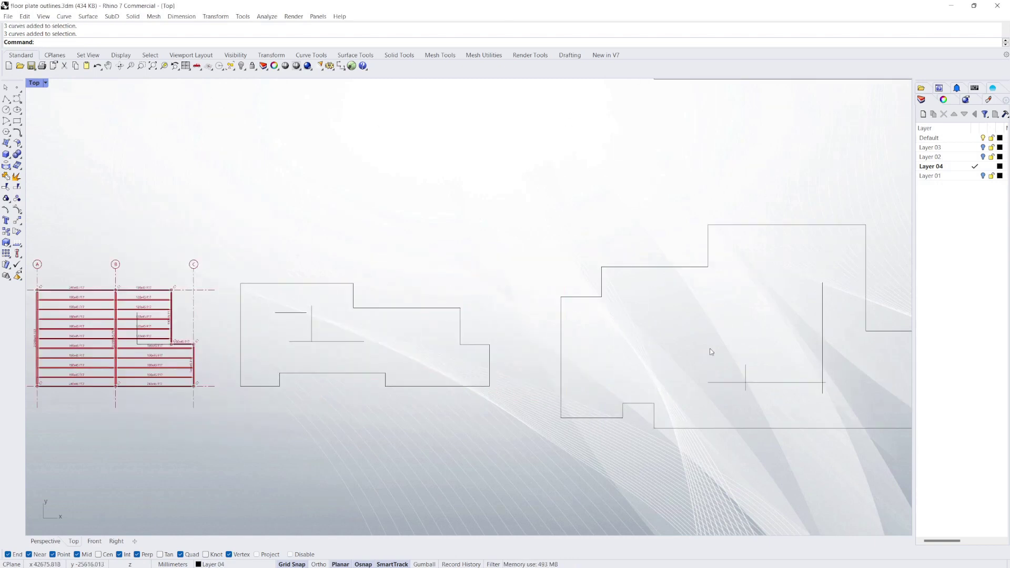
{"action": "scroll", "coordinate": [605, 391], "scroll_direction": "down", "scroll_amount": 14}
{"action": "left_click_drag", "start_coordinate": [808, 463], "coordinate": [739, 410]}
{"action": "scroll", "coordinate": [771, 441], "scroll_direction": "up", "scroll_amount": 5}
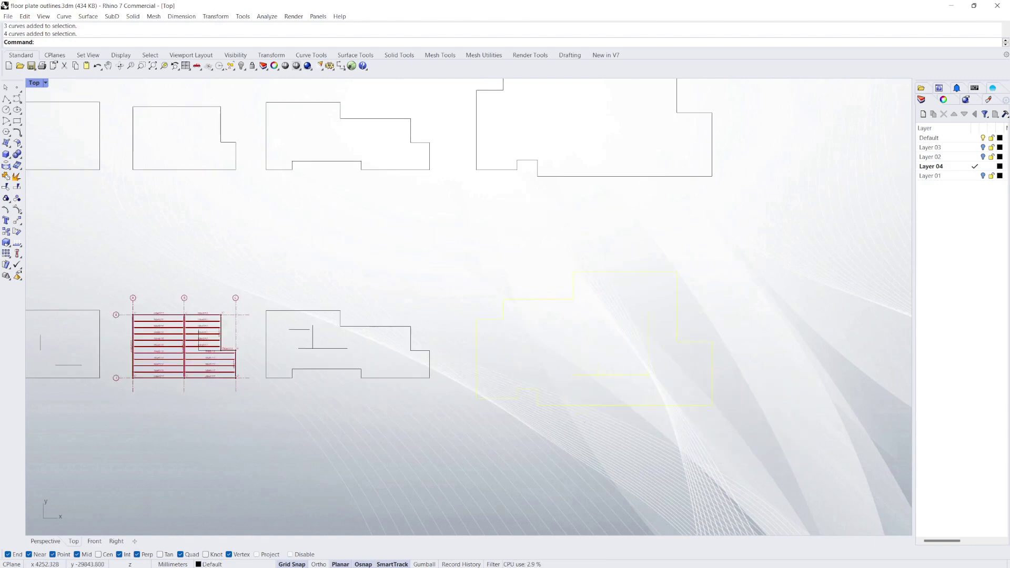
{"action": "key", "text": "alt+Tab"}
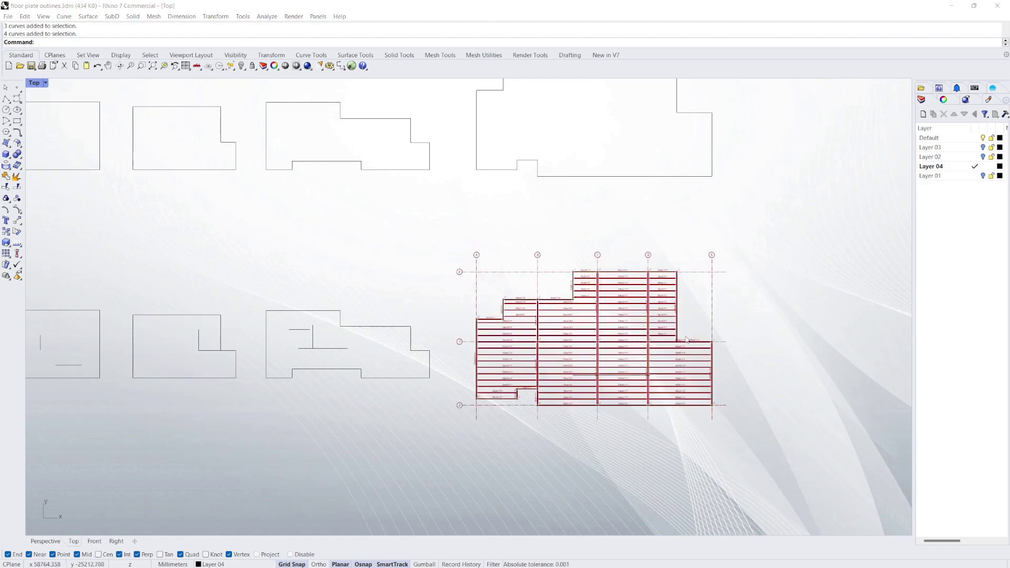
{"action": "scroll", "coordinate": [528, 323], "scroll_direction": "up", "scroll_amount": 10}
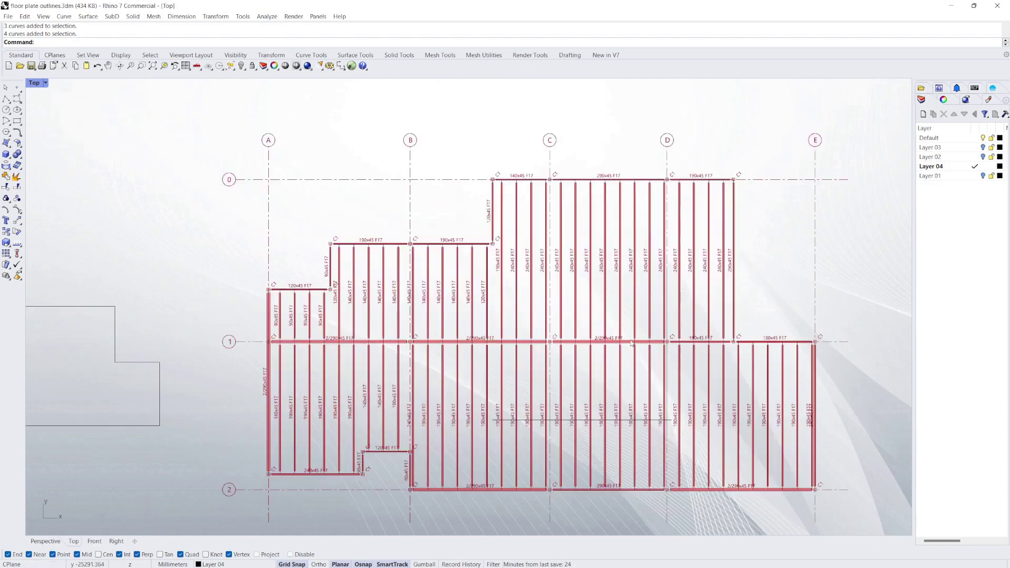
{"action": "scroll", "coordinate": [573, 249], "scroll_direction": "down", "scroll_amount": 5}
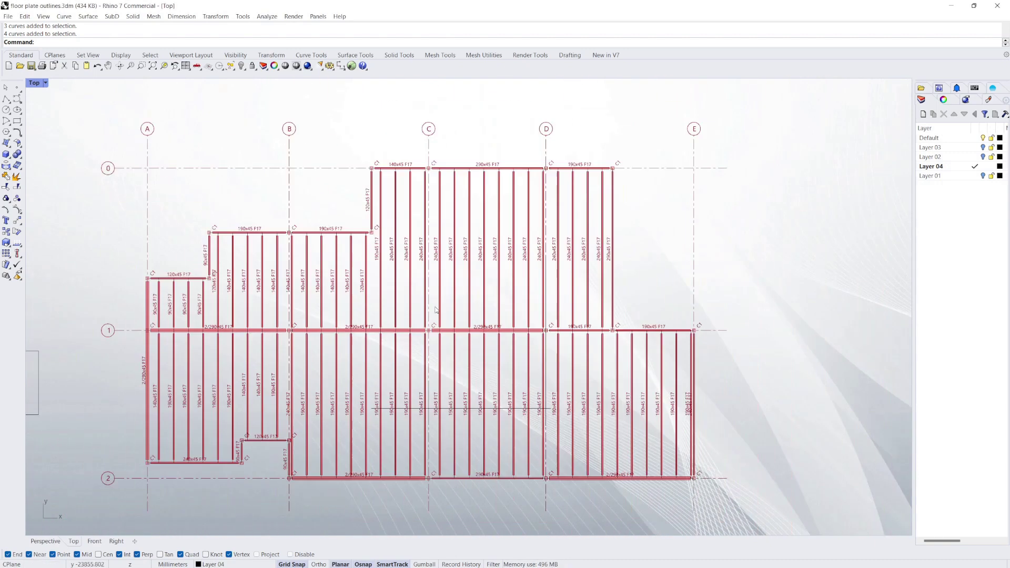
{"action": "scroll", "coordinate": [510, 357], "scroll_direction": "up", "scroll_amount": 3}
{"action": "scroll", "coordinate": [510, 357], "scroll_direction": "down", "scroll_amount": 5}
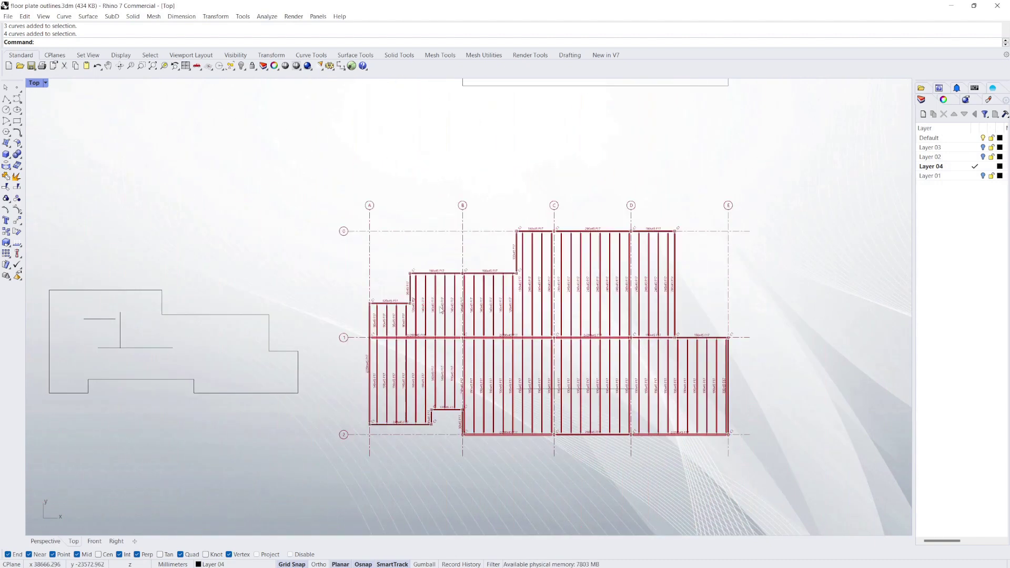
Step: Examine the joist and beam size labels across the largest floor plate's generated framing in plan
{"action": "scroll", "coordinate": [509, 369], "scroll_direction": "up", "scroll_amount": 3}
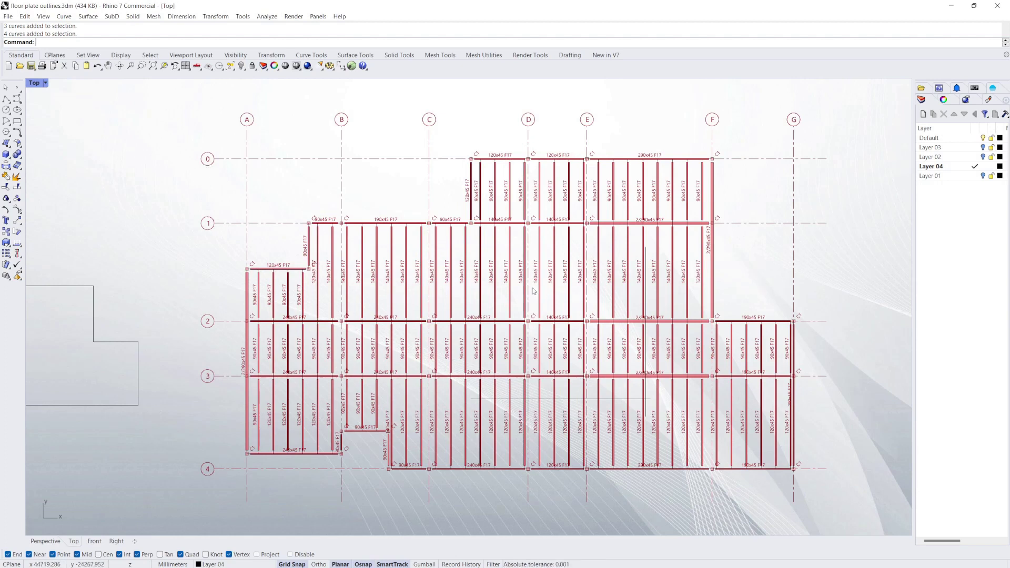
{"action": "scroll", "coordinate": [520, 305], "scroll_direction": "up", "scroll_amount": 6}
{"action": "scroll", "coordinate": [521, 305], "scroll_direction": "down", "scroll_amount": 2}
{"action": "scroll", "coordinate": [520, 305], "scroll_direction": "up", "scroll_amount": 2}
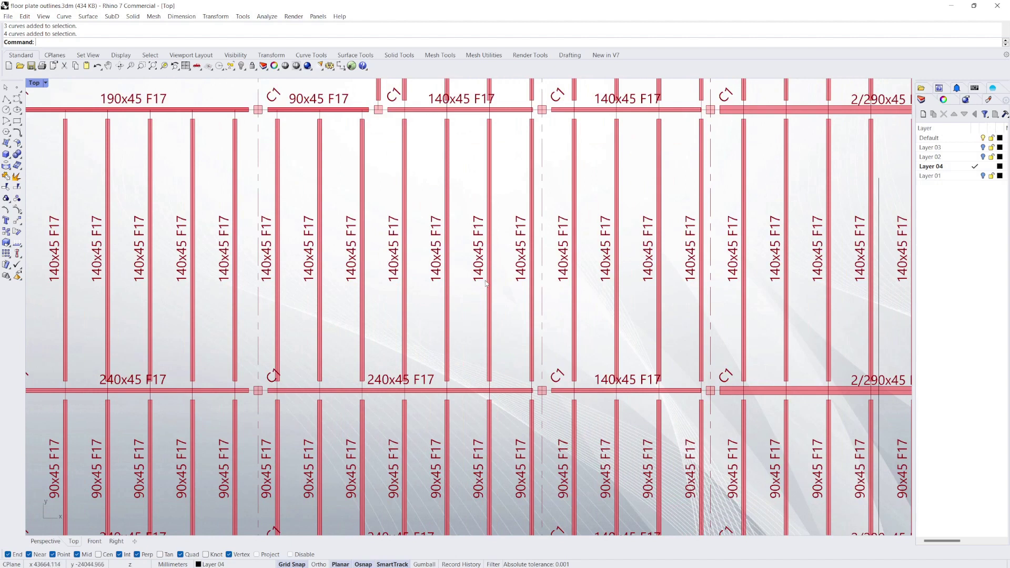
{"action": "scroll", "coordinate": [492, 295], "scroll_direction": "down", "scroll_amount": 6}
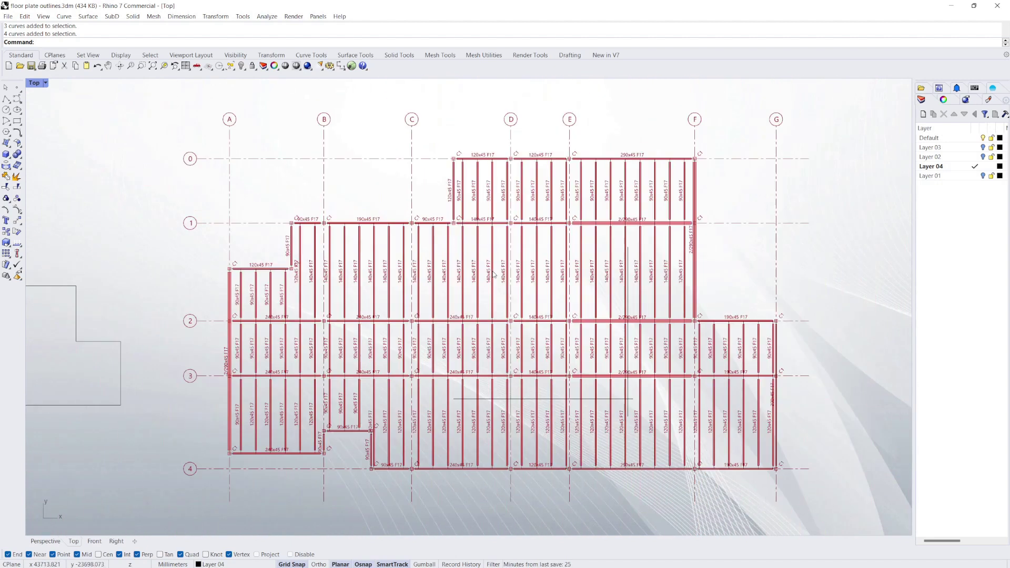
{"action": "scroll", "coordinate": [495, 310], "scroll_direction": "up", "scroll_amount": 1}
{"action": "scroll", "coordinate": [612, 430], "scroll_direction": "up", "scroll_amount": 2}
{"action": "scroll", "coordinate": [572, 174], "scroll_direction": "down", "scroll_amount": 5}
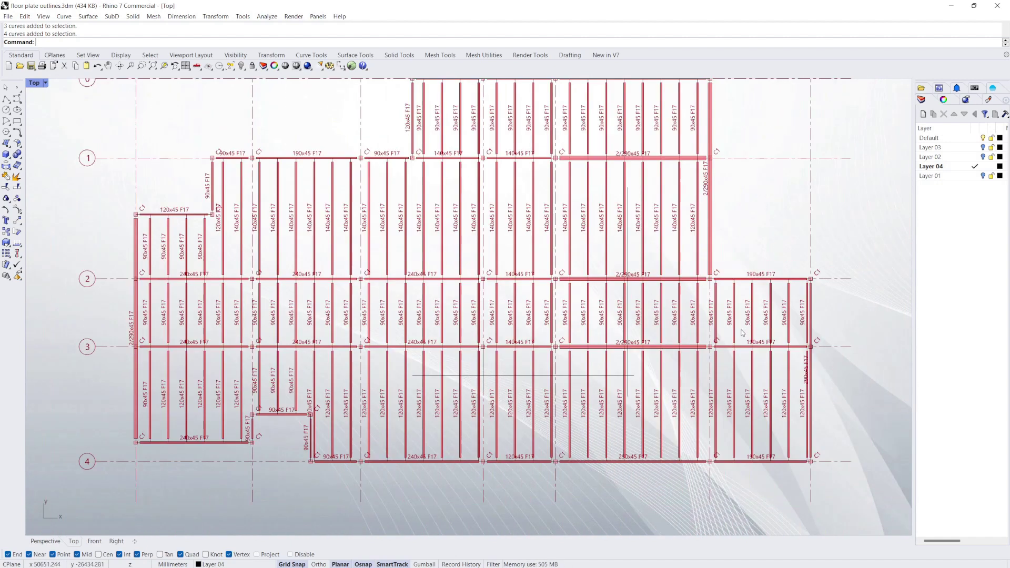
{"action": "scroll", "coordinate": [516, 131], "scroll_direction": "up", "scroll_amount": 1}
{"action": "scroll", "coordinate": [269, 181], "scroll_direction": "up", "scroll_amount": 3}
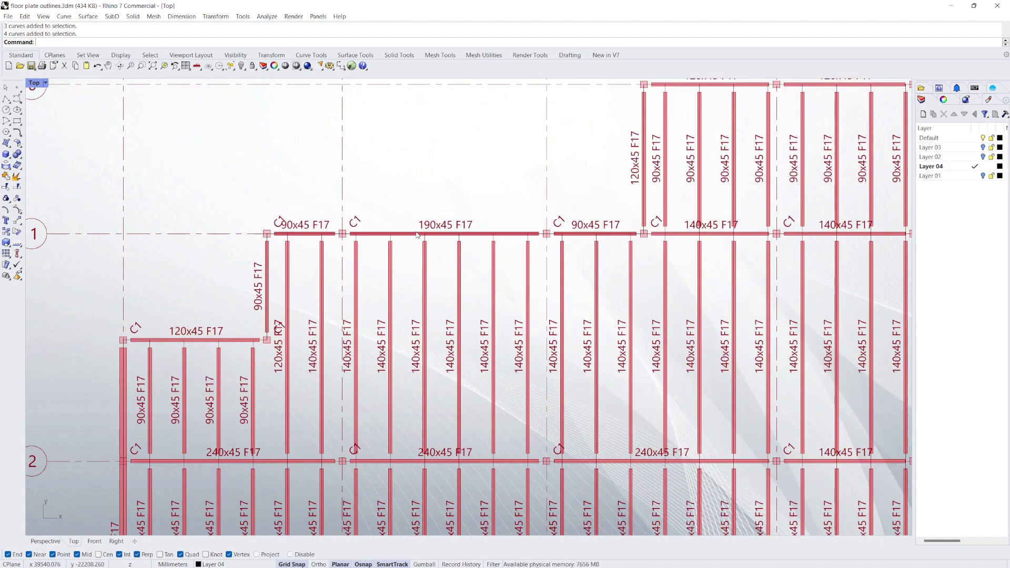
{"action": "scroll", "coordinate": [485, 266], "scroll_direction": "down", "scroll_amount": 5}
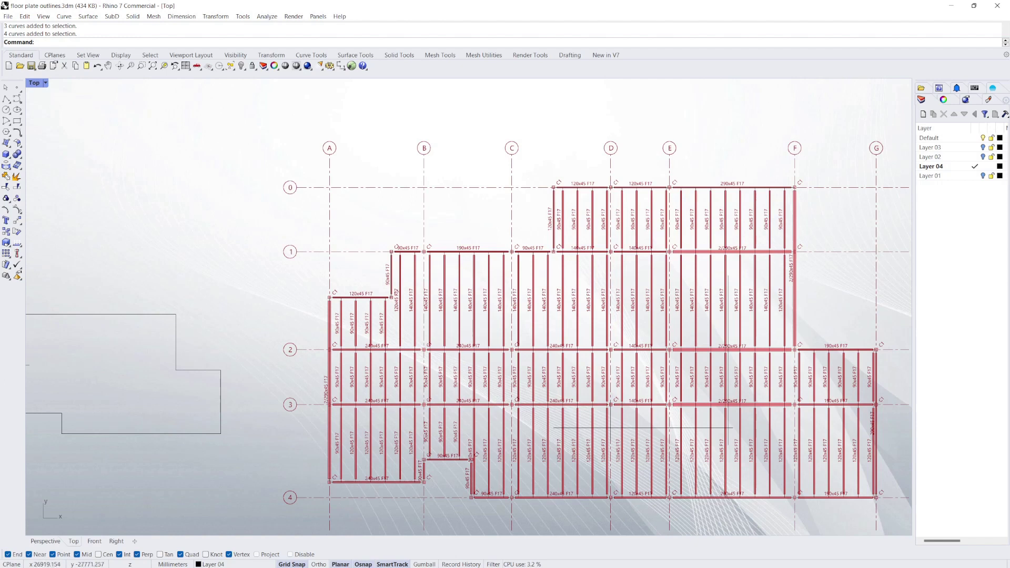
{"action": "scroll", "coordinate": [760, 490], "scroll_direction": "up", "scroll_amount": 6}
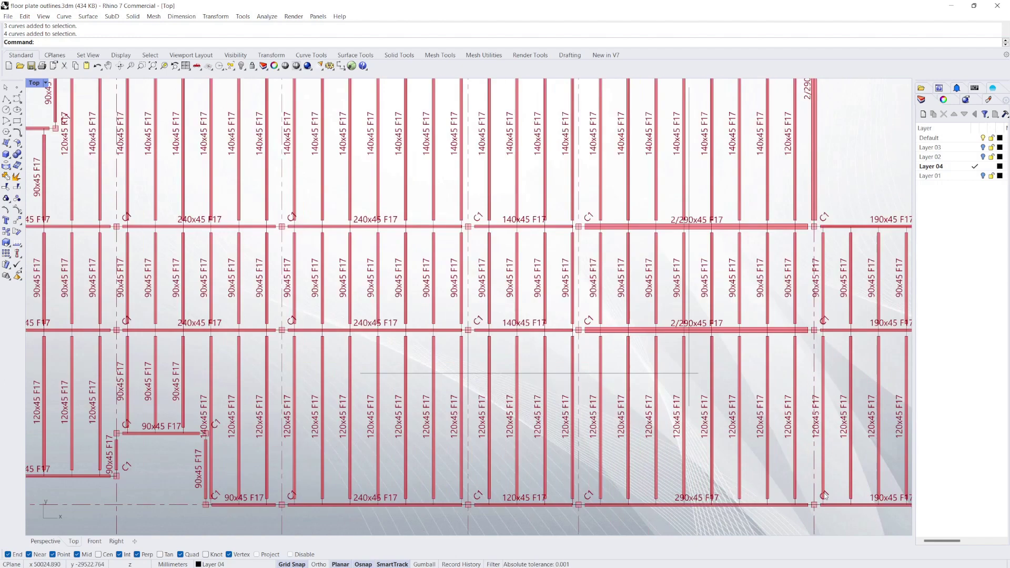
{"action": "scroll", "coordinate": [450, 408], "scroll_direction": "down", "scroll_amount": 10}
{"action": "scroll", "coordinate": [630, 409], "scroll_direction": "up", "scroll_amount": 6}
{"action": "scroll", "coordinate": [747, 411], "scroll_direction": "down", "scroll_amount": 4}
{"action": "scroll", "coordinate": [492, 280], "scroll_direction": "up", "scroll_amount": 4}
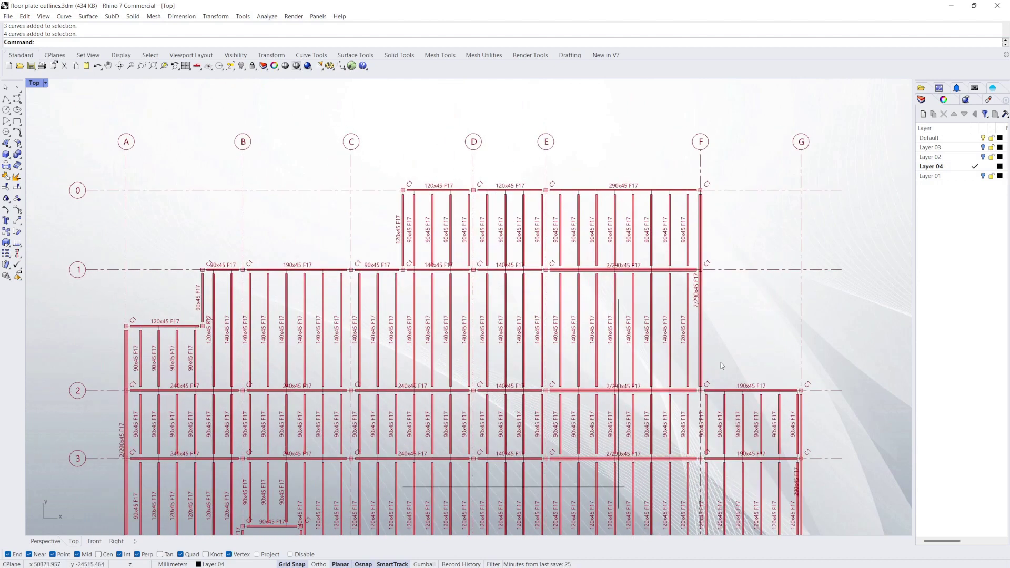
{"action": "scroll", "coordinate": [565, 314], "scroll_direction": "down", "scroll_amount": 4}
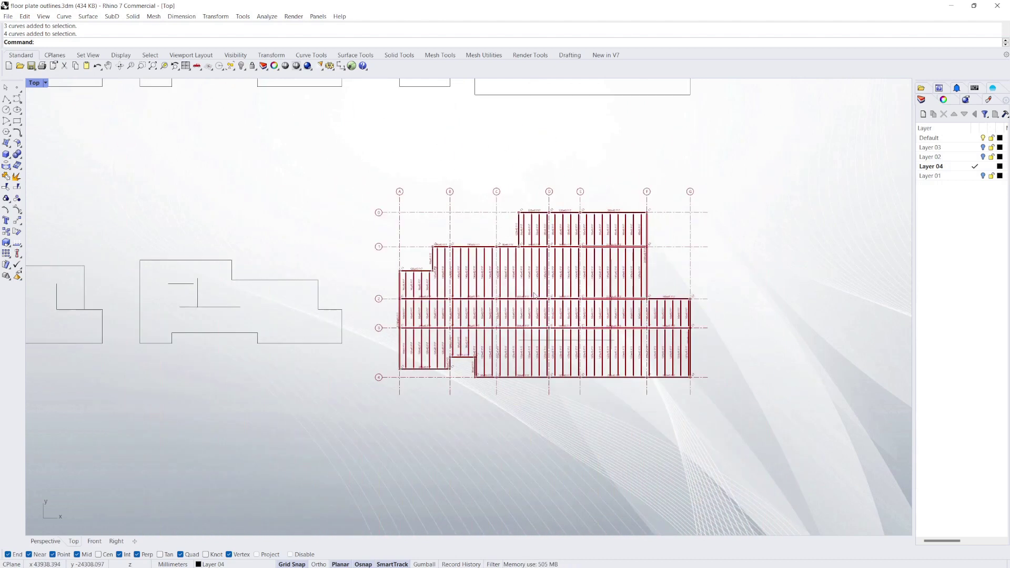
{"action": "scroll", "coordinate": [550, 320], "scroll_direction": "up", "scroll_amount": 3}
{"action": "scroll", "coordinate": [353, 222], "scroll_direction": "up", "scroll_amount": 3}
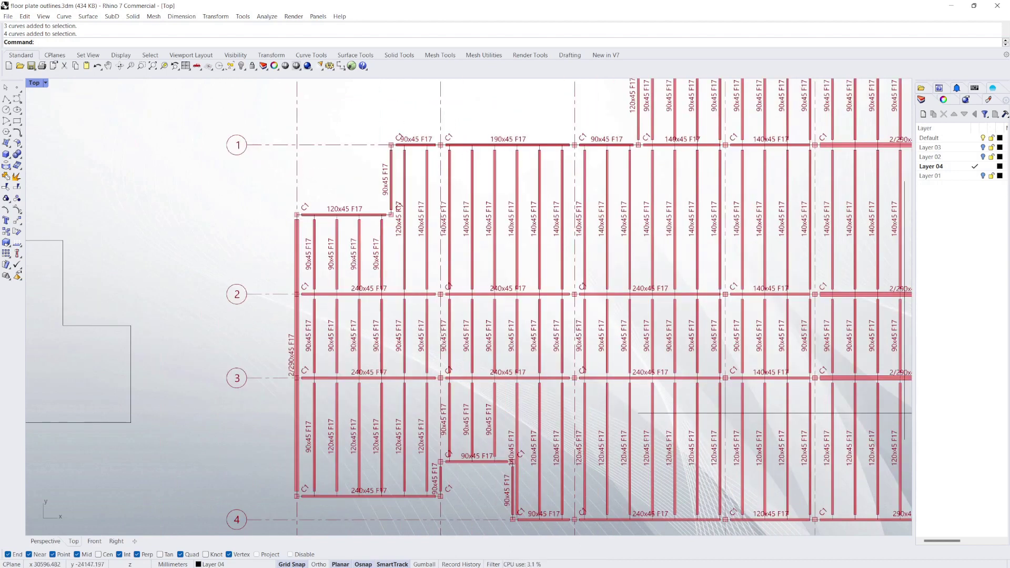
Step: Show the largest floor plate's framing in the perspective view and examine its columns and beams
{"action": "right_click_drag", "start_coordinate": [200, 240], "coordinate": [156, 255]}
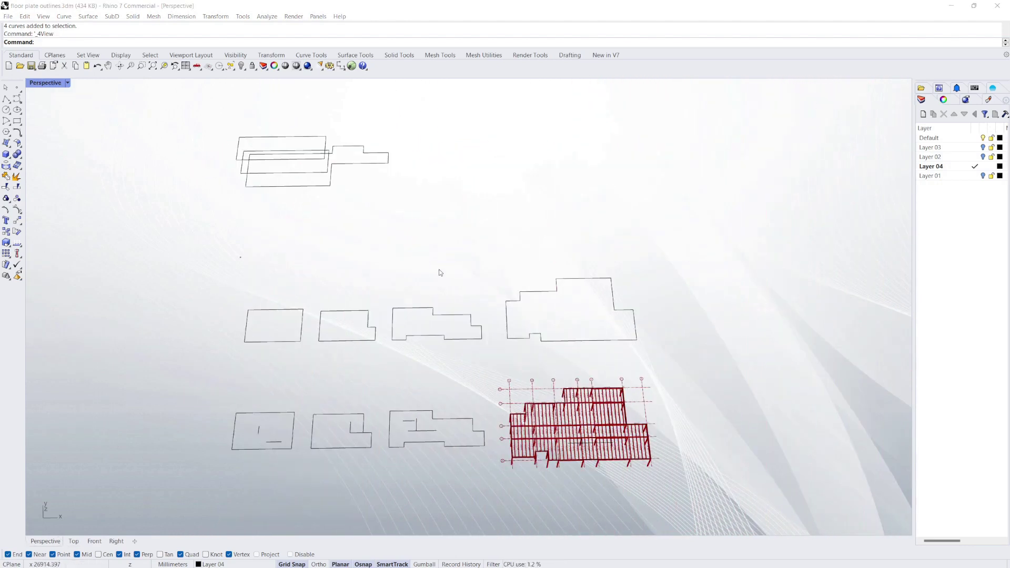
{"action": "scroll", "coordinate": [600, 457], "scroll_direction": "up", "scroll_amount": 12}
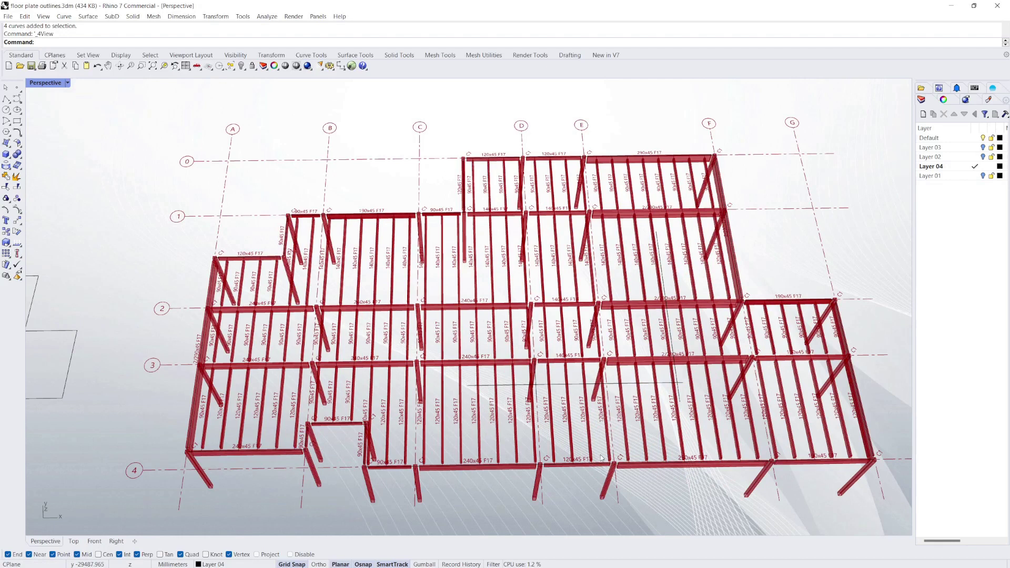
{"action": "scroll", "coordinate": [600, 457], "scroll_direction": "down", "scroll_amount": 12}
Step: Window-select the three stacked floor plate outlines and generate multi-storey framing for them
{"action": "right_click_drag", "start_coordinate": [600, 458], "coordinate": [548, 457]}
{"action": "scroll", "coordinate": [549, 458], "scroll_direction": "down", "scroll_amount": 5}
{"action": "scroll", "coordinate": [444, 317], "scroll_direction": "up", "scroll_amount": 6}
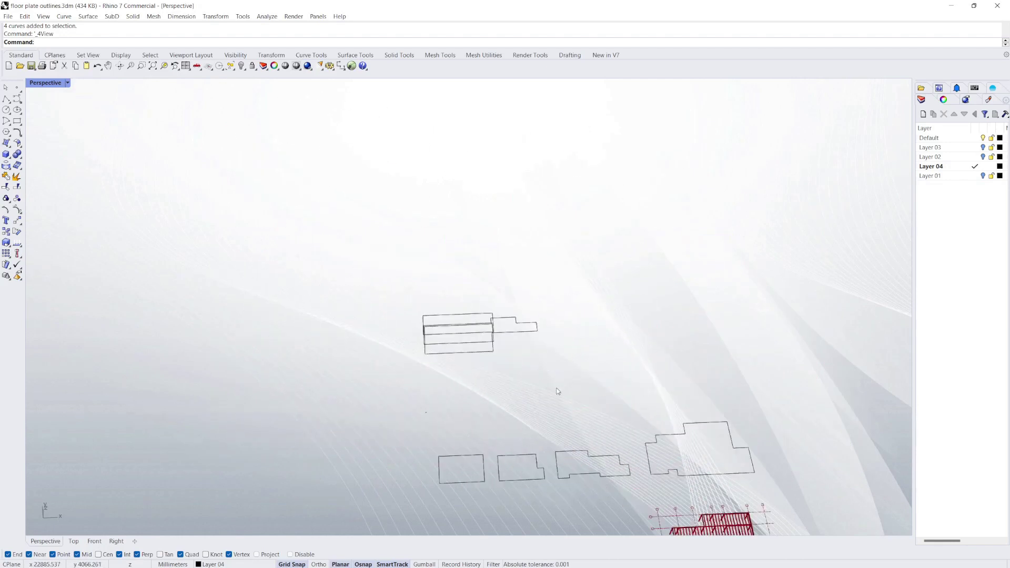
{"action": "right_click_drag", "start_coordinate": [535, 382], "coordinate": [573, 377]}
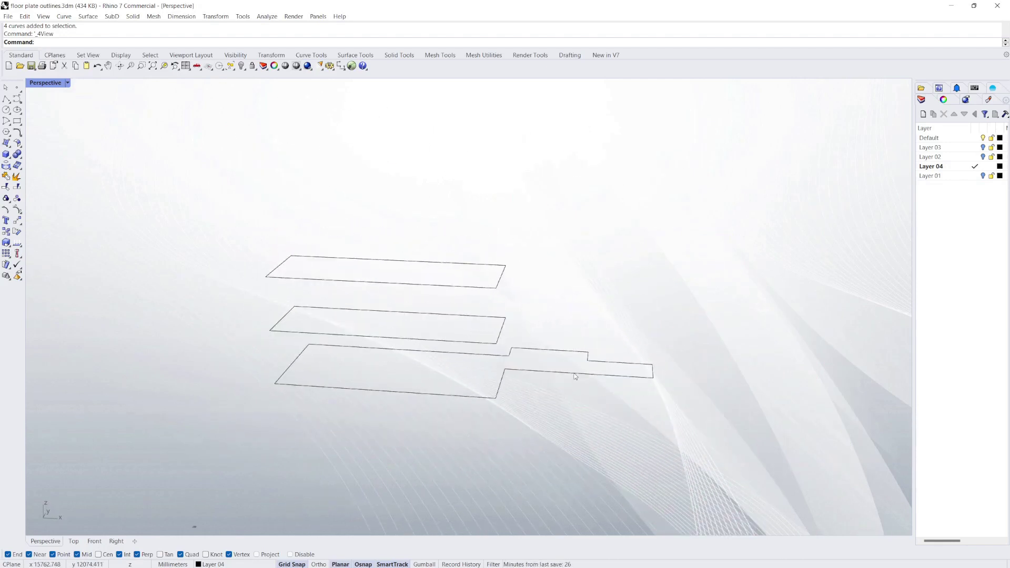
{"action": "left_click_drag", "start_coordinate": [718, 446], "coordinate": [365, 223]}
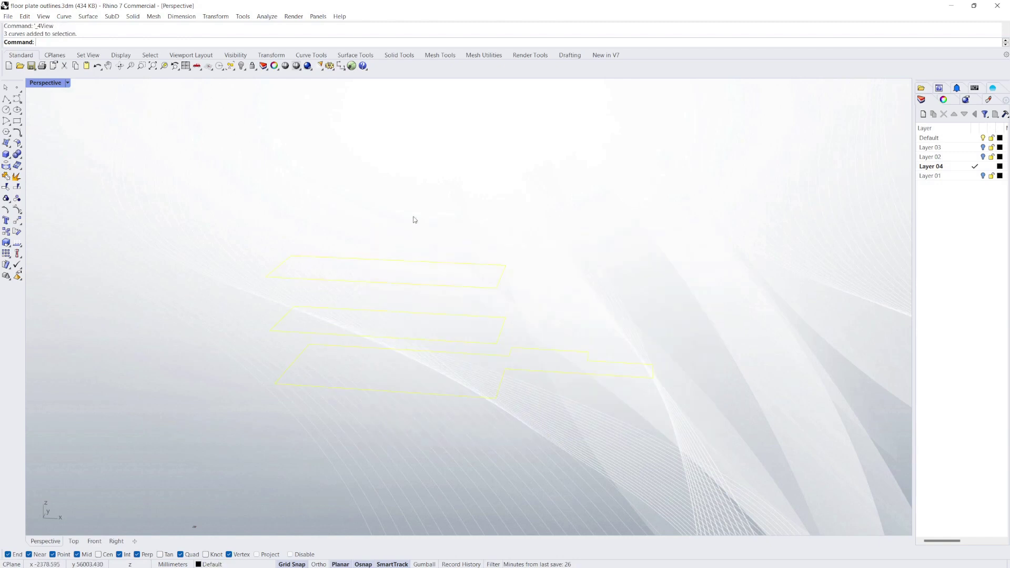
{"action": "left_click", "coordinate": [690, 451]}
{"action": "left_click_drag", "start_coordinate": [730, 441], "coordinate": [315, 219]}
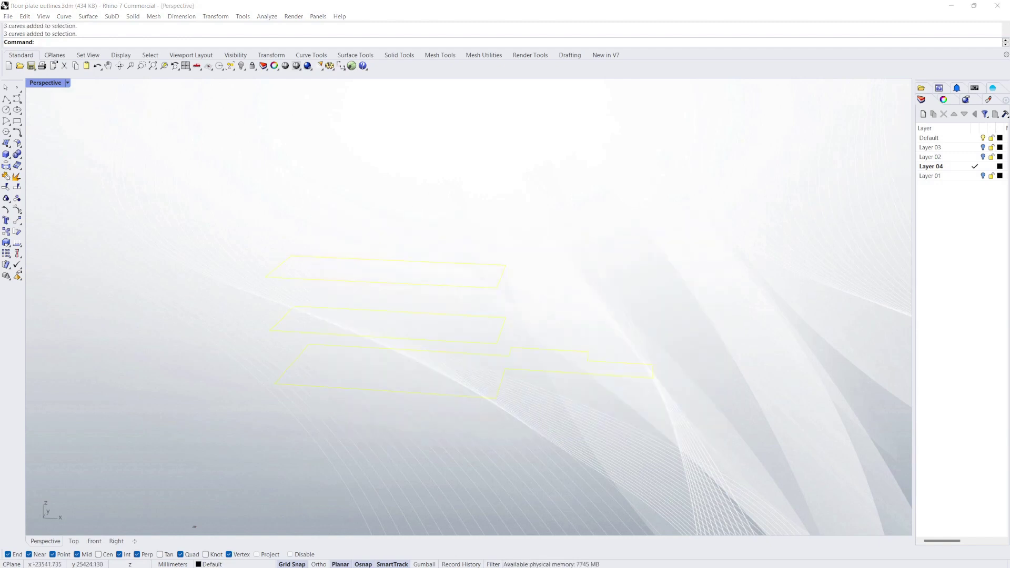
{"action": "left_click", "coordinate": [431, 302]}
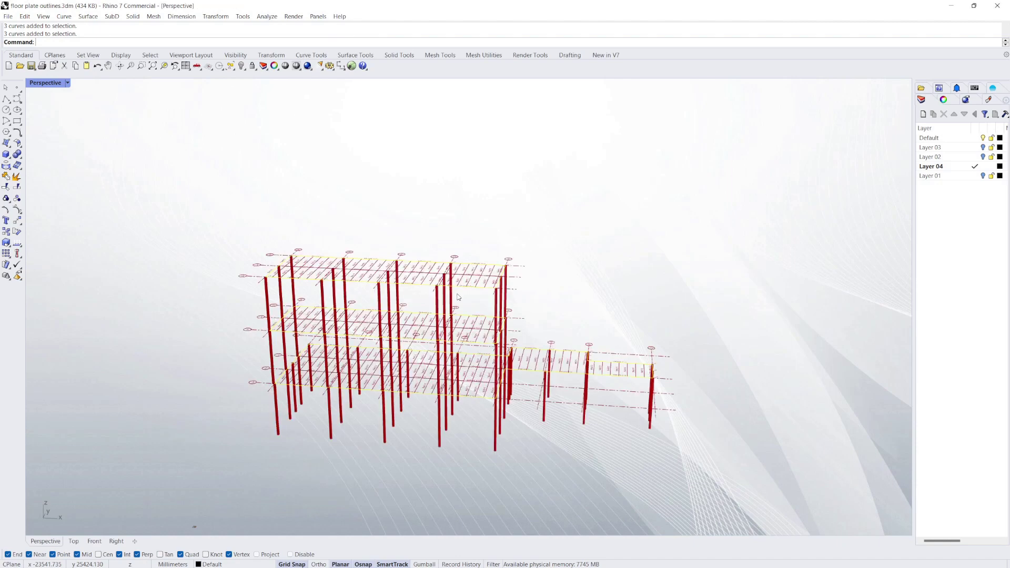
Step: Examine the grids, columns and floor levels of the multi-storey framing from above
{"action": "right_click_drag", "start_coordinate": [610, 307], "coordinate": [604, 343]}
{"action": "scroll", "coordinate": [394, 254], "scroll_direction": "down", "scroll_amount": 7}
{"action": "scroll", "coordinate": [395, 253], "scroll_direction": "up", "scroll_amount": 10}
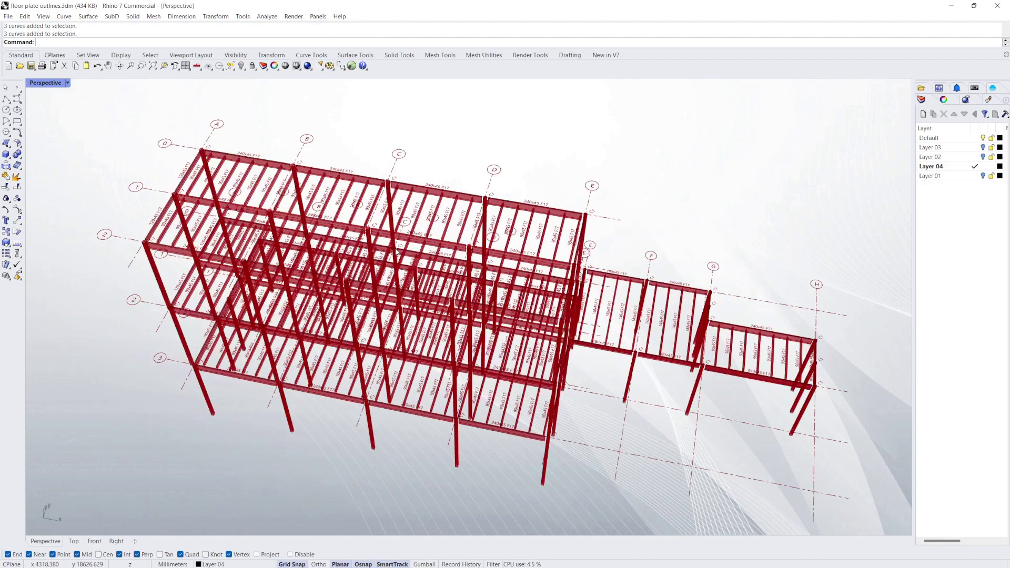
{"action": "scroll", "coordinate": [468, 290], "scroll_direction": "down", "scroll_amount": 4}
{"action": "scroll", "coordinate": [504, 374], "scroll_direction": "up", "scroll_amount": 6}
{"action": "right_click_drag", "start_coordinate": [503, 371], "coordinate": [509, 402]}
{"action": "scroll", "coordinate": [510, 401], "scroll_direction": "down", "scroll_amount": 8}
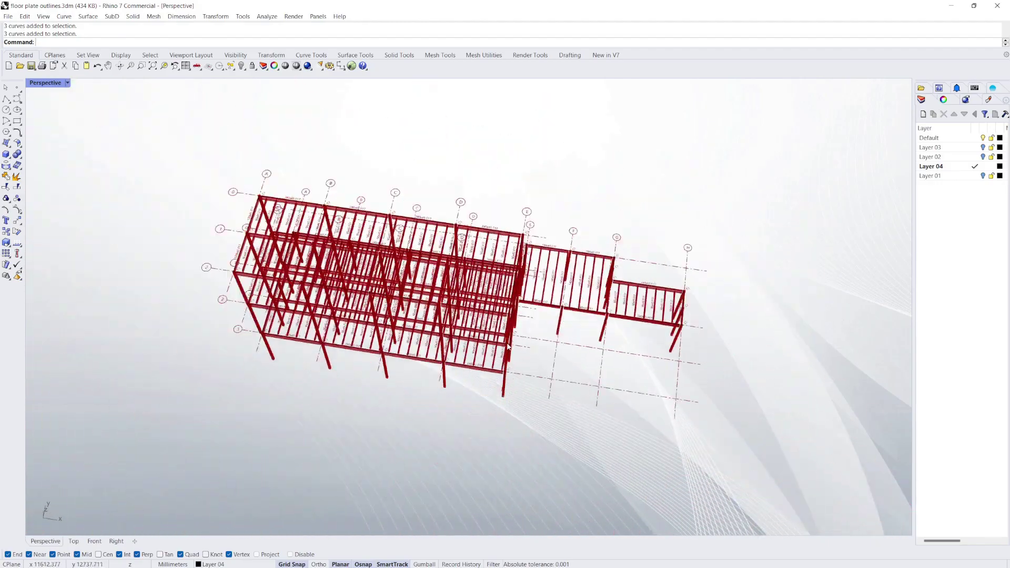
{"action": "scroll", "coordinate": [540, 329], "scroll_direction": "up", "scroll_amount": 7}
{"action": "right_click_drag", "start_coordinate": [541, 328], "coordinate": [518, 321]}
{"action": "scroll", "coordinate": [330, 206], "scroll_direction": "up", "scroll_amount": 7}
{"action": "right_click_drag", "start_coordinate": [382, 263], "coordinate": [312, 238]}
{"action": "scroll", "coordinate": [311, 238], "scroll_direction": "down", "scroll_amount": 2}
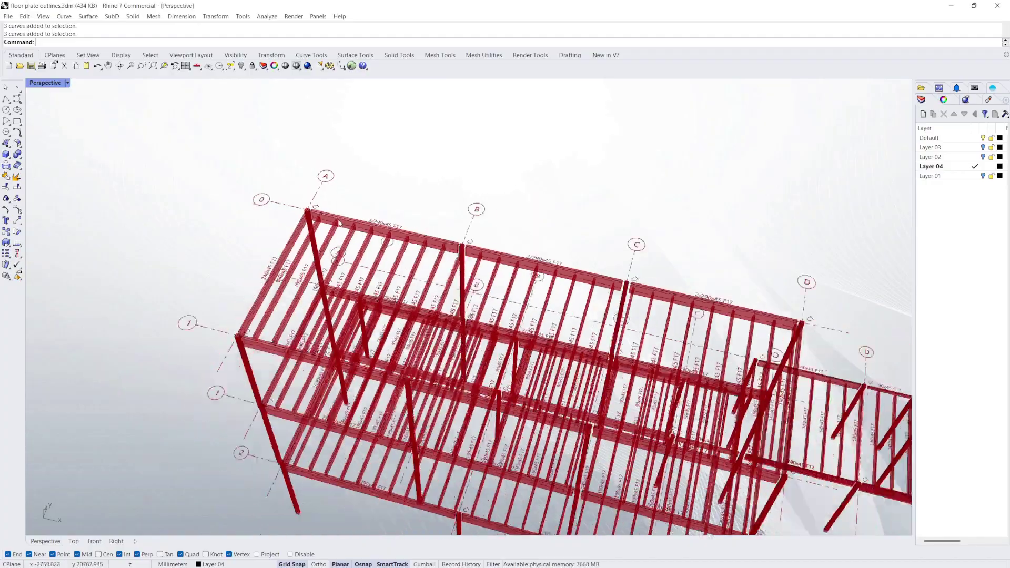
Step: Inspect the top floor's double 290x45 edge beams, 190x45 joists and column junctions near grid lines B and C
{"action": "right_click_drag", "start_coordinate": [678, 371], "coordinate": [735, 359]}
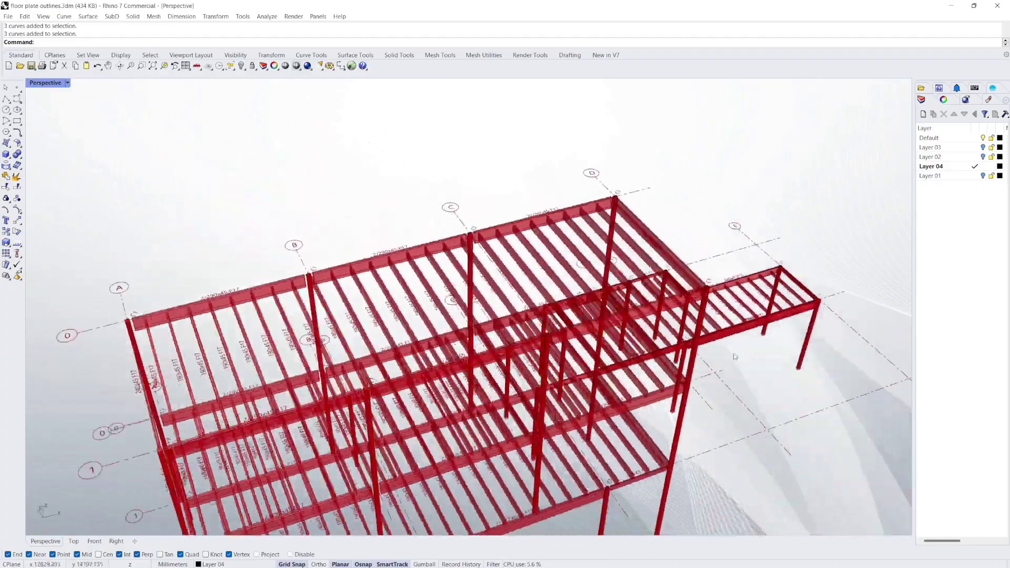
{"action": "scroll", "coordinate": [644, 292], "scroll_direction": "up", "scroll_amount": 5}
{"action": "right_click_drag", "start_coordinate": [643, 293], "coordinate": [631, 265]}
{"action": "scroll", "coordinate": [200, 263], "scroll_direction": "up", "scroll_amount": 4}
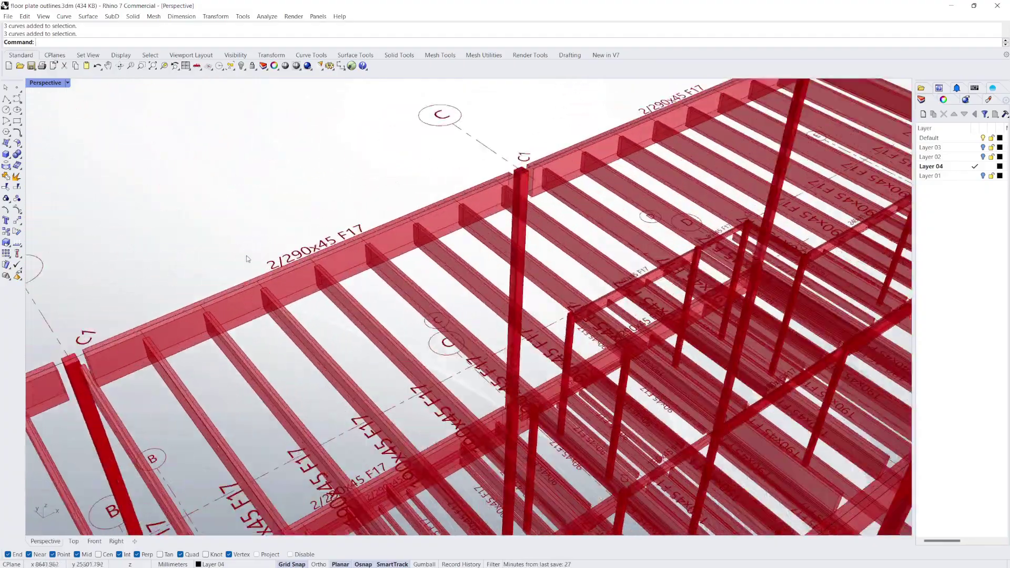
{"action": "right_click_drag", "start_coordinate": [247, 257], "coordinate": [308, 191]}
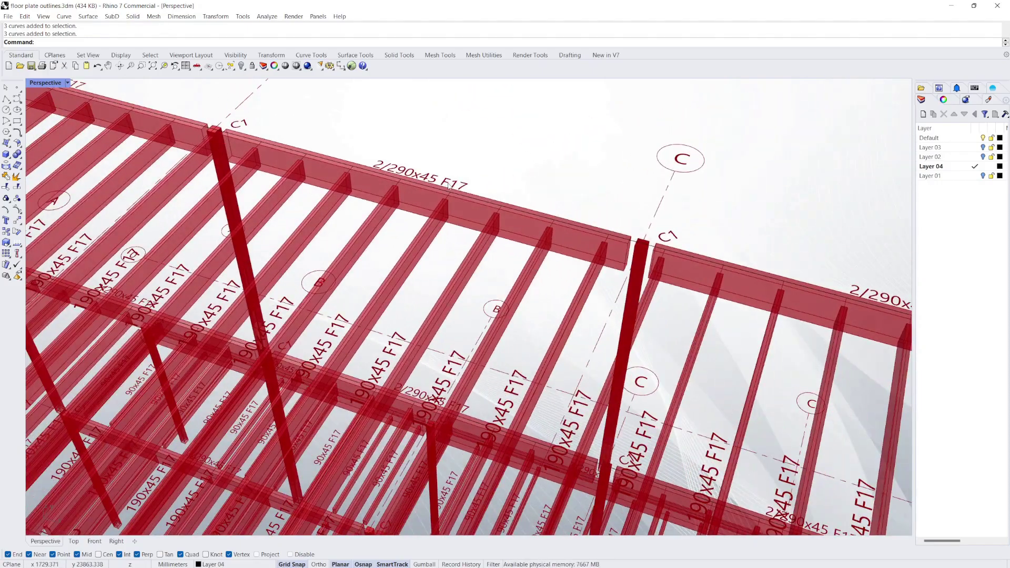
{"action": "mouse_move", "coordinate": [210, 225]}
{"action": "right_mouse_down"}
{"action": "mouse_move", "coordinate": [185, 221]}
{"action": "mouse_move", "coordinate": [205, 230]}
{"action": "mouse_move", "coordinate": [191, 226]}
{"action": "right_mouse_up"}
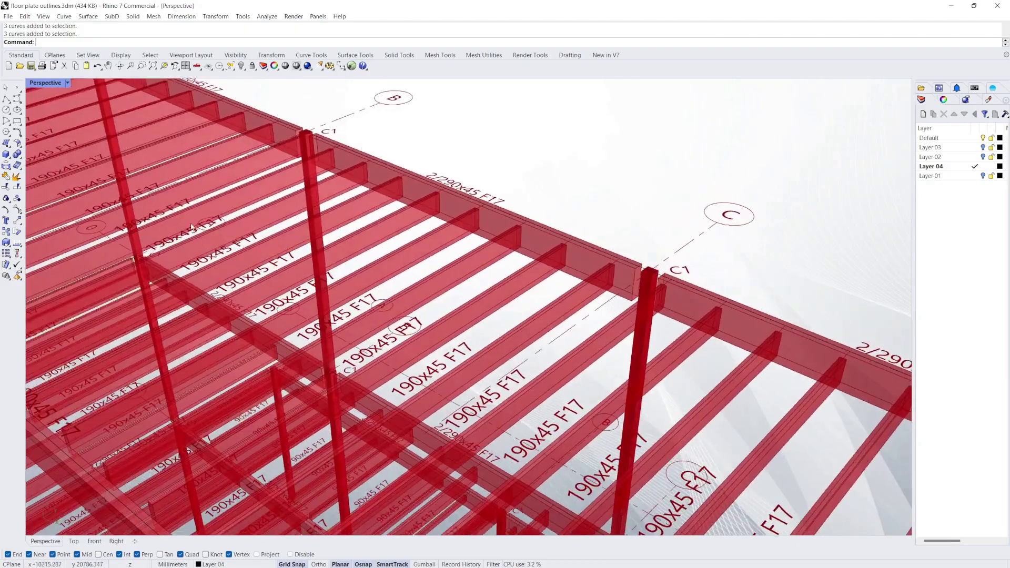
{"action": "right_click_drag", "start_coordinate": [199, 273], "coordinate": [312, 286]}
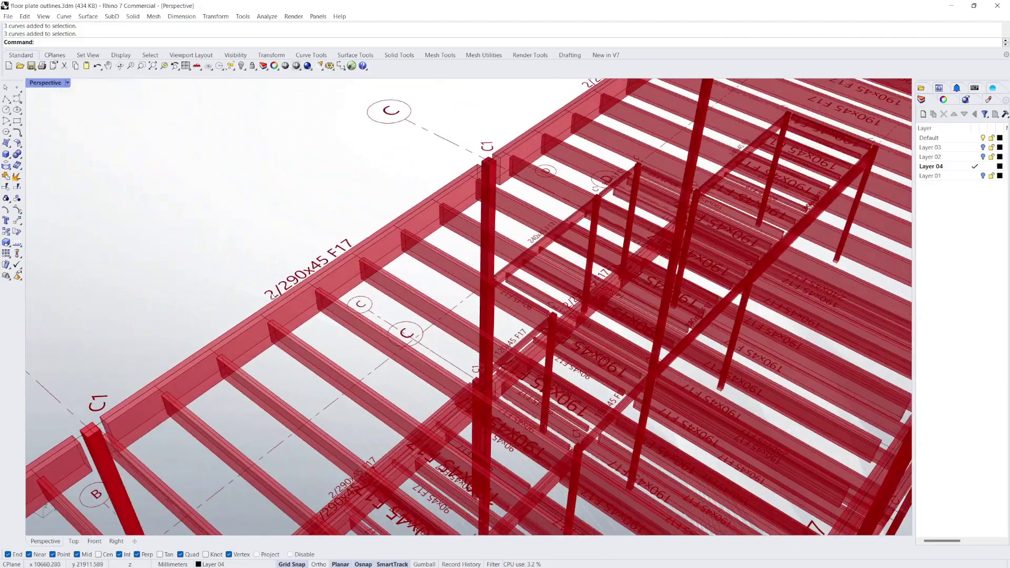
{"action": "right_click_drag", "start_coordinate": [299, 287], "coordinate": [448, 400]}
Step: Examine the whole multi-storey framing and its extended lower wing from several angles
{"action": "scroll", "coordinate": [424, 277], "scroll_direction": "down", "scroll_amount": 8}
{"action": "scroll", "coordinate": [424, 277], "scroll_direction": "up", "scroll_amount": 3}
{"action": "scroll", "coordinate": [430, 285], "scroll_direction": "down", "scroll_amount": 8}
{"action": "scroll", "coordinate": [529, 405], "scroll_direction": "up", "scroll_amount": 7}
{"action": "scroll", "coordinate": [312, 274], "scroll_direction": "down", "scroll_amount": 2}
{"action": "scroll", "coordinate": [312, 274], "scroll_direction": "down", "scroll_amount": 7}
{"action": "right_click_drag", "start_coordinate": [312, 274], "coordinate": [247, 321]}
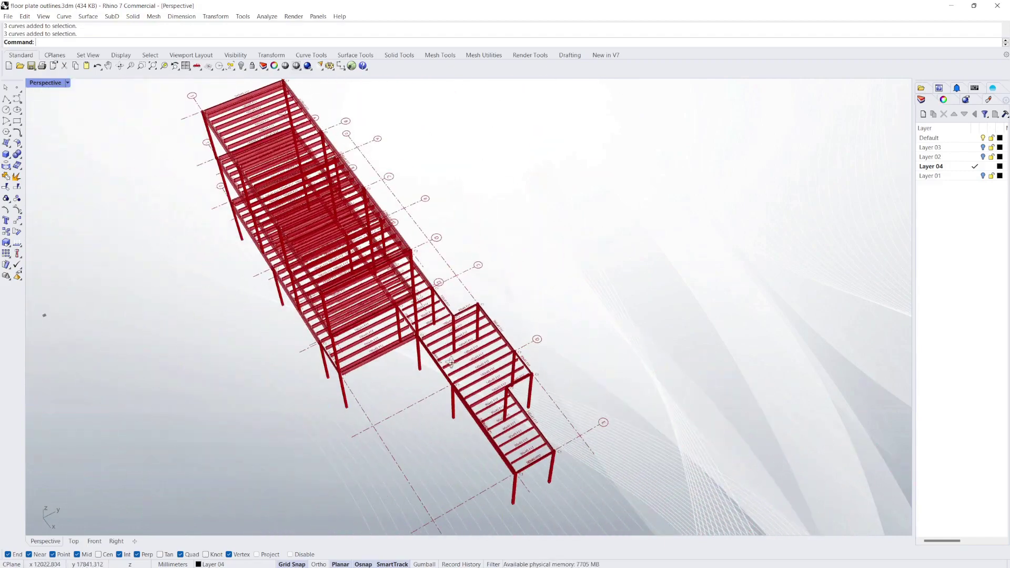
{"action": "scroll", "coordinate": [474, 339], "scroll_direction": "up", "scroll_amount": 9}
{"action": "right_click_drag", "start_coordinate": [431, 347], "coordinate": [474, 361]}
{"action": "scroll", "coordinate": [474, 361], "scroll_direction": "down", "scroll_amount": 8}
{"action": "scroll", "coordinate": [293, 291], "scroll_direction": "up", "scroll_amount": 4}
{"action": "right_click_drag", "start_coordinate": [294, 291], "coordinate": [345, 297]}
{"action": "right_click_drag", "start_coordinate": [506, 398], "coordinate": [374, 441]}
{"action": "scroll", "coordinate": [351, 313], "scroll_direction": "down", "scroll_amount": 12}
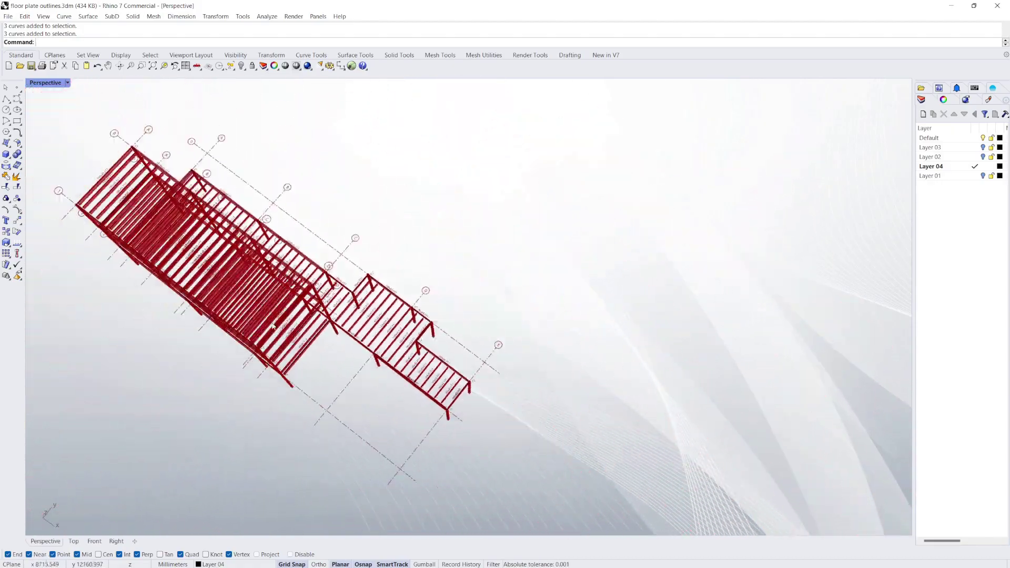
{"action": "right_click_drag", "start_coordinate": [348, 319], "coordinate": [407, 244]}
{"action": "right_click_drag", "start_coordinate": [188, 374], "coordinate": [356, 353]}
{"action": "scroll", "coordinate": [320, 261], "scroll_direction": "up", "scroll_amount": 4}
{"action": "right_click_drag", "start_coordinate": [319, 261], "coordinate": [292, 284]}
{"action": "scroll", "coordinate": [292, 284], "scroll_direction": "up", "scroll_amount": 4}
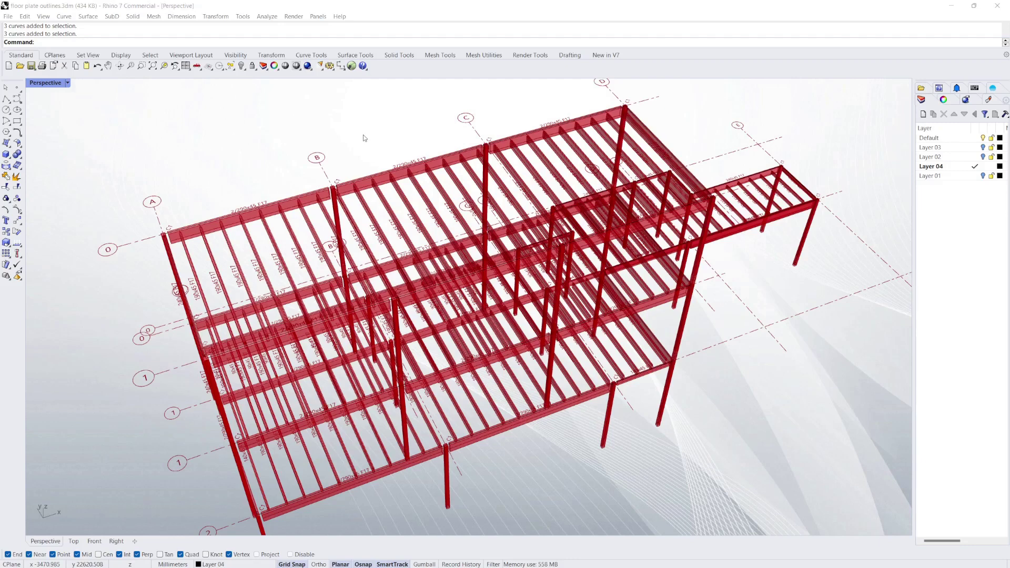
Step: Examine the multi-storey framing with its joists running parallel to grid line 0
{"action": "right_click_drag", "start_coordinate": [363, 138], "coordinate": [369, 218]}
{"action": "scroll", "coordinate": [209, 107], "scroll_direction": "up", "scroll_amount": 6}
{"action": "scroll", "coordinate": [284, 249], "scroll_direction": "down", "scroll_amount": 2}
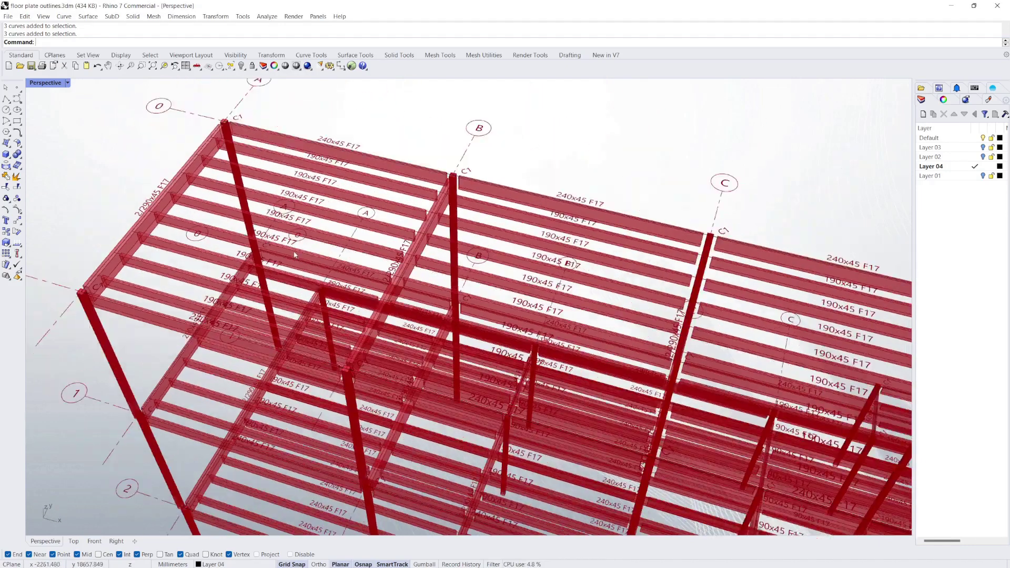
{"action": "scroll", "coordinate": [258, 197], "scroll_direction": "down", "scroll_amount": 5}
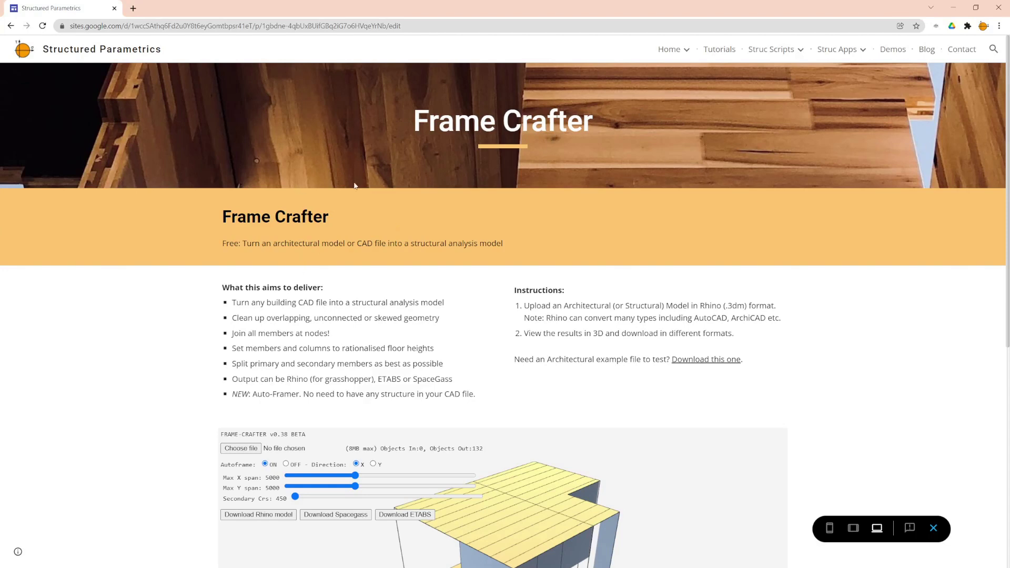
Step: Review the aims, instructions and auto-framing options on the Frame Crafter web page, and orbit its sample model
{"action": "scroll", "coordinate": [183, 220], "scroll_direction": "down", "scroll_amount": 3}
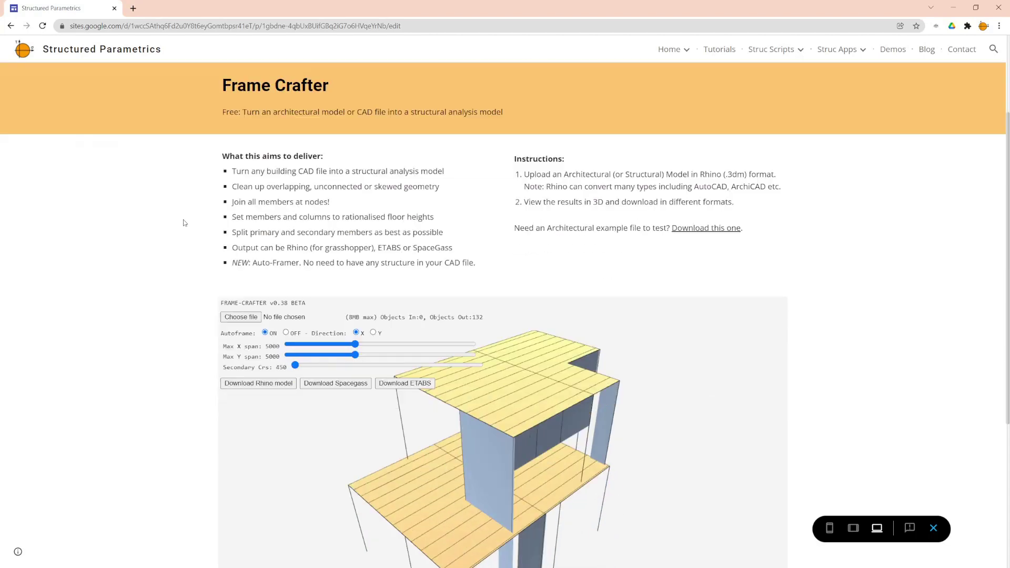
{"action": "scroll", "coordinate": [183, 219], "scroll_direction": "up", "scroll_amount": 3}
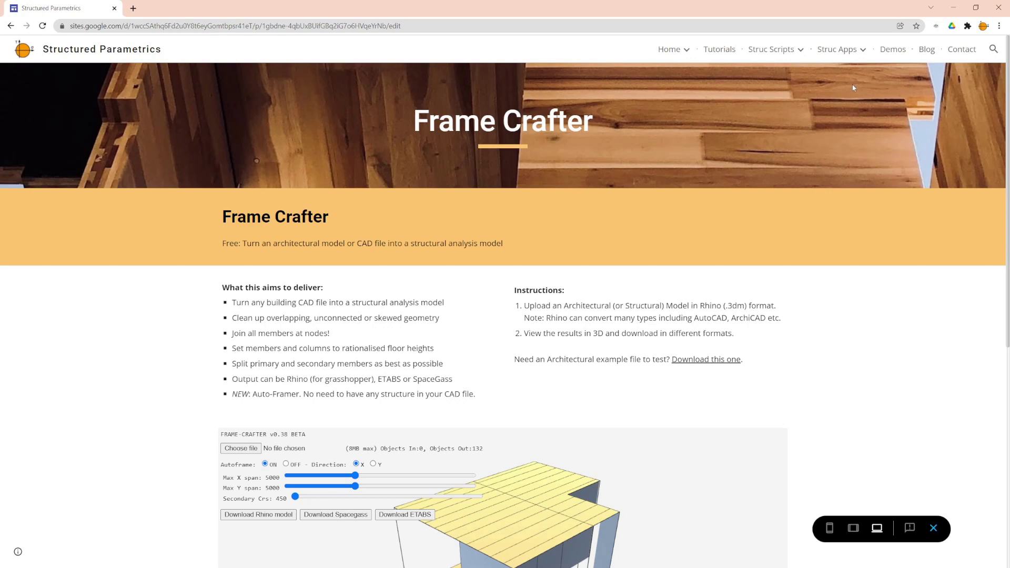
{"action": "mouse_move", "coordinate": [850, 53]}
{"action": "scroll", "coordinate": [197, 274], "scroll_direction": "down", "scroll_amount": 5}
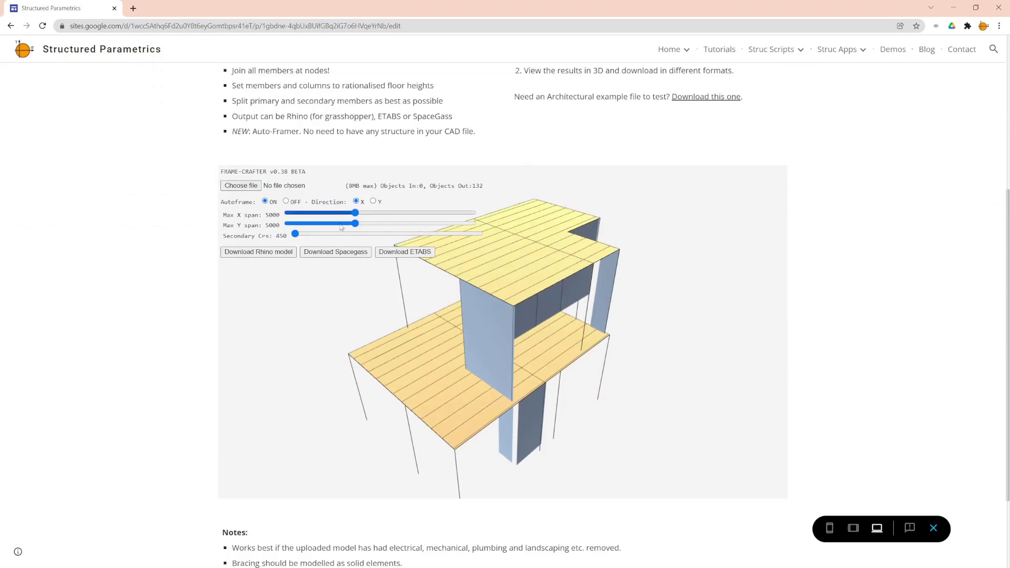
{"action": "scroll", "coordinate": [473, 337], "scroll_direction": "up", "scroll_amount": 2}
{"action": "scroll", "coordinate": [478, 347], "scroll_direction": "down", "scroll_amount": 4}
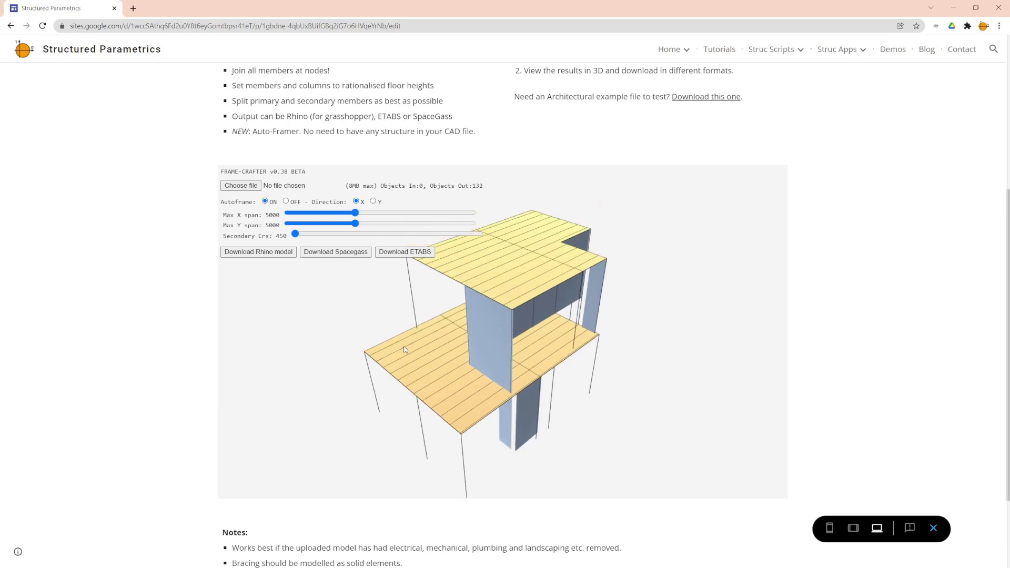
{"action": "left_click_drag", "start_coordinate": [494, 372], "coordinate": [558, 375]}
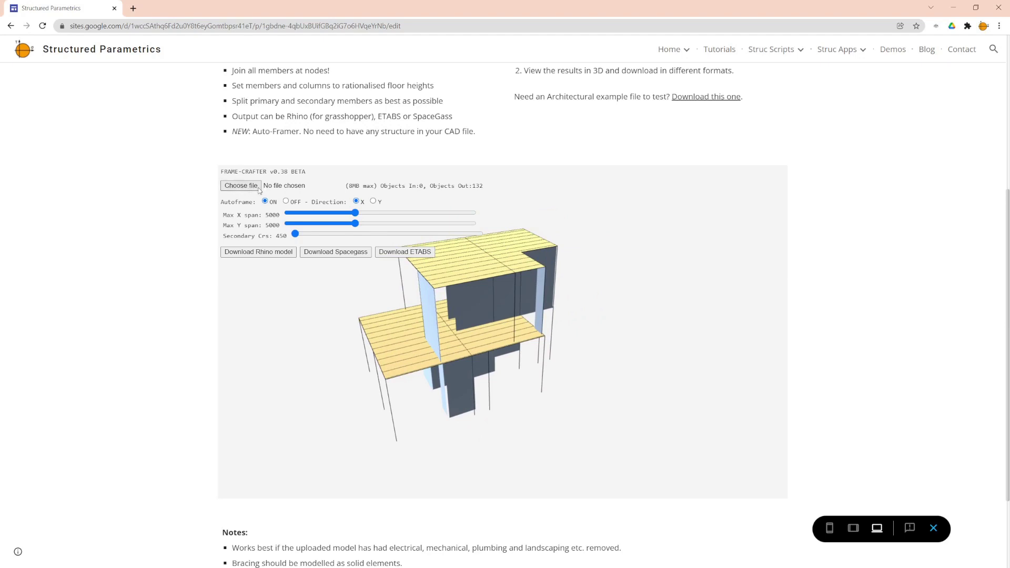
Step: Compare the X and Y auto-frame directions, keep Y, and try a secondary member spacing of 1650 before reducing it
{"action": "mouse_move", "coordinate": [561, 375]}
{"action": "left_mouse_down"}
{"action": "mouse_move", "coordinate": [505, 379]}
{"action": "mouse_move", "coordinate": [619, 366]}
{"action": "mouse_move", "coordinate": [567, 371]}
{"action": "left_mouse_up"}
{"action": "left_click", "coordinate": [373, 201]}
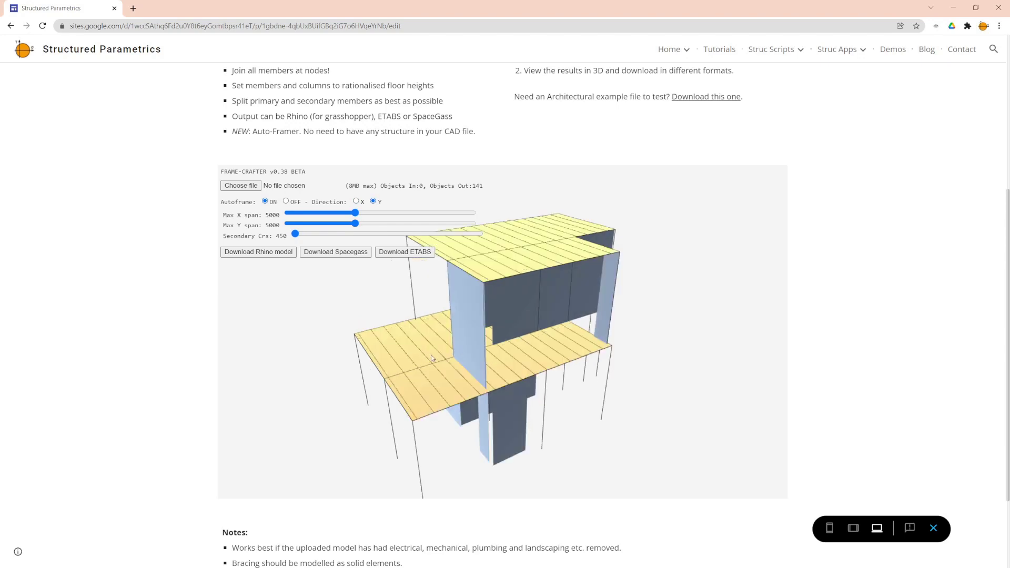
{"action": "left_click", "coordinate": [360, 202]}
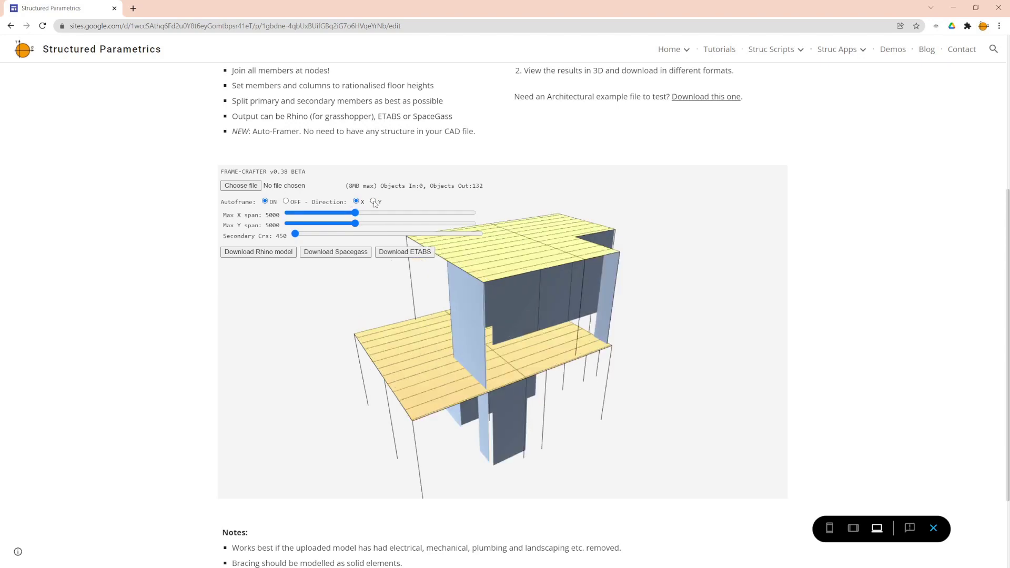
{"action": "left_click", "coordinate": [373, 201]}
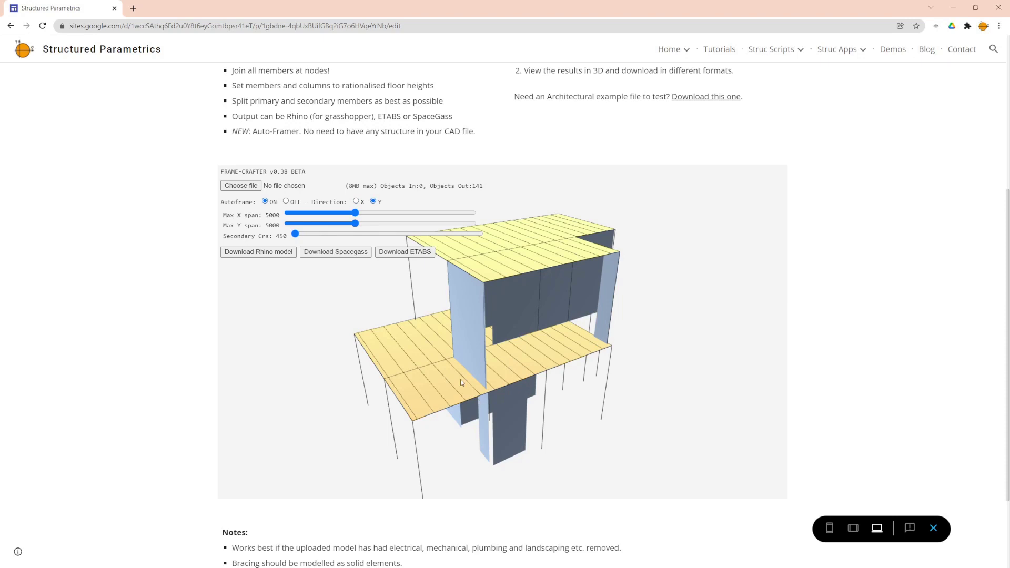
{"action": "left_click_drag", "start_coordinate": [296, 234], "coordinate": [386, 234]}
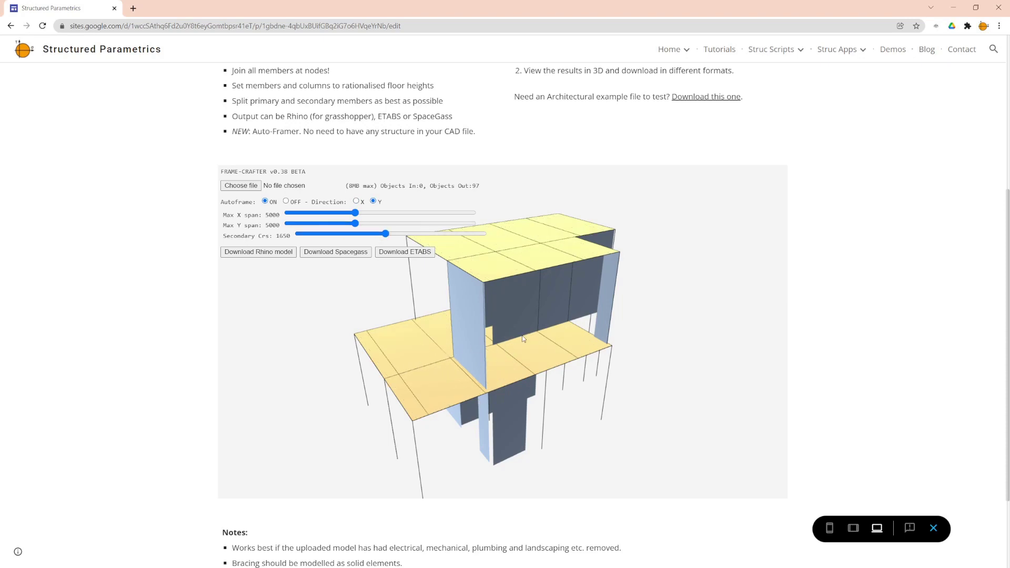
{"action": "left_click_drag", "start_coordinate": [386, 234], "coordinate": [317, 234]}
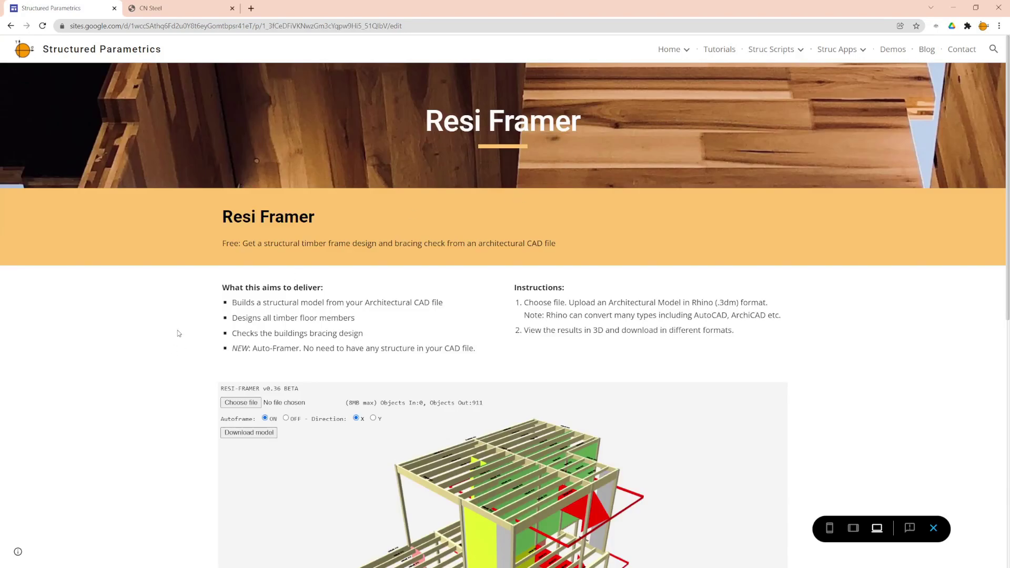
Step: Review the Resi Framer page's aims and instructions, and orbit its sample timber frame model
{"action": "scroll", "coordinate": [219, 302], "scroll_direction": "down", "scroll_amount": 5}
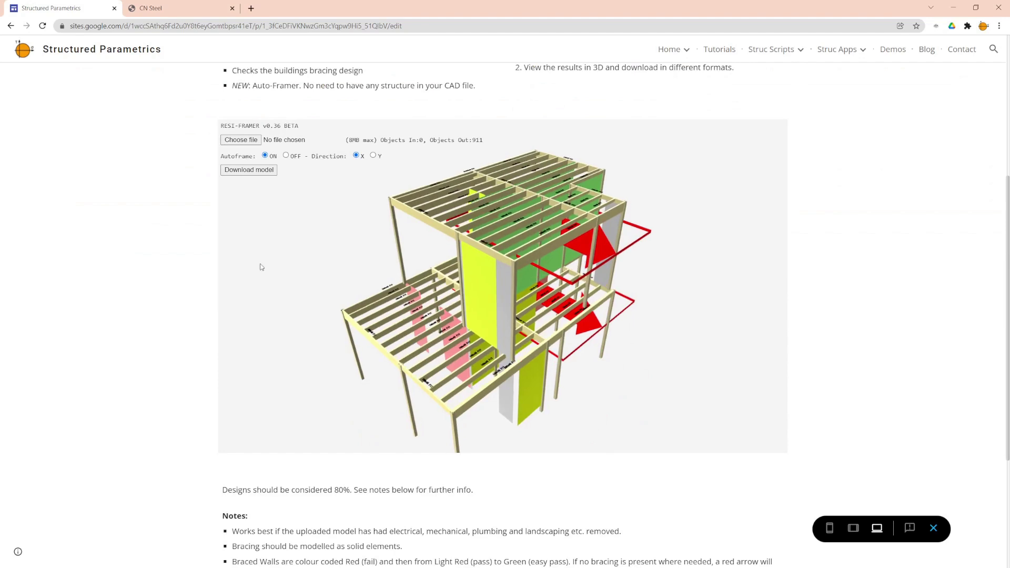
{"action": "scroll", "coordinate": [124, 267], "scroll_direction": "up", "scroll_amount": 3}
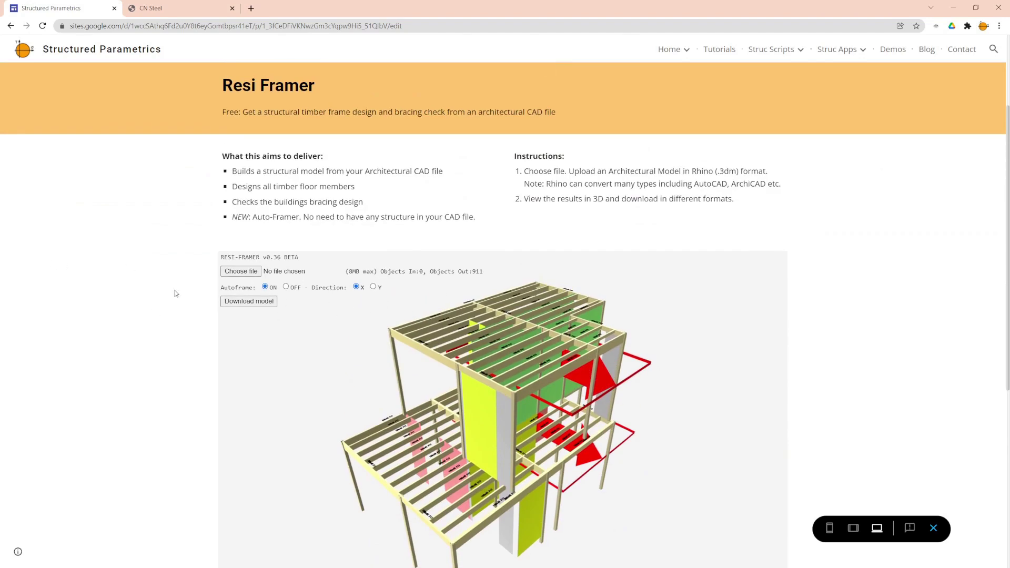
{"action": "scroll", "coordinate": [176, 293], "scroll_direction": "down", "scroll_amount": 3}
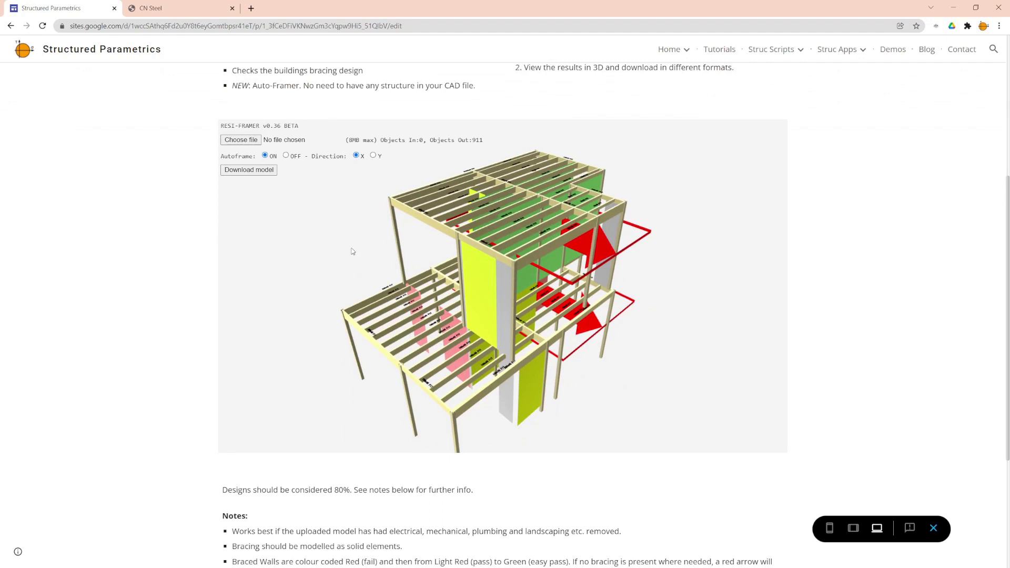
{"action": "left_click_drag", "start_coordinate": [352, 251], "coordinate": [408, 206]}
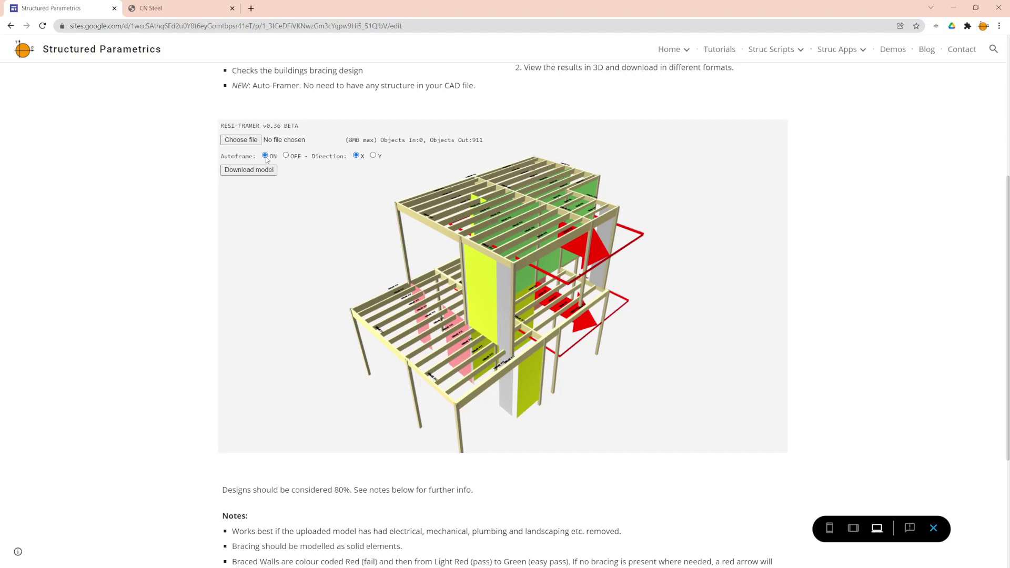
Step: Set the framing direction to Y, turn Autoframe off, and examine the modelled members and bracing walls up close
{"action": "left_click", "coordinate": [373, 155]}
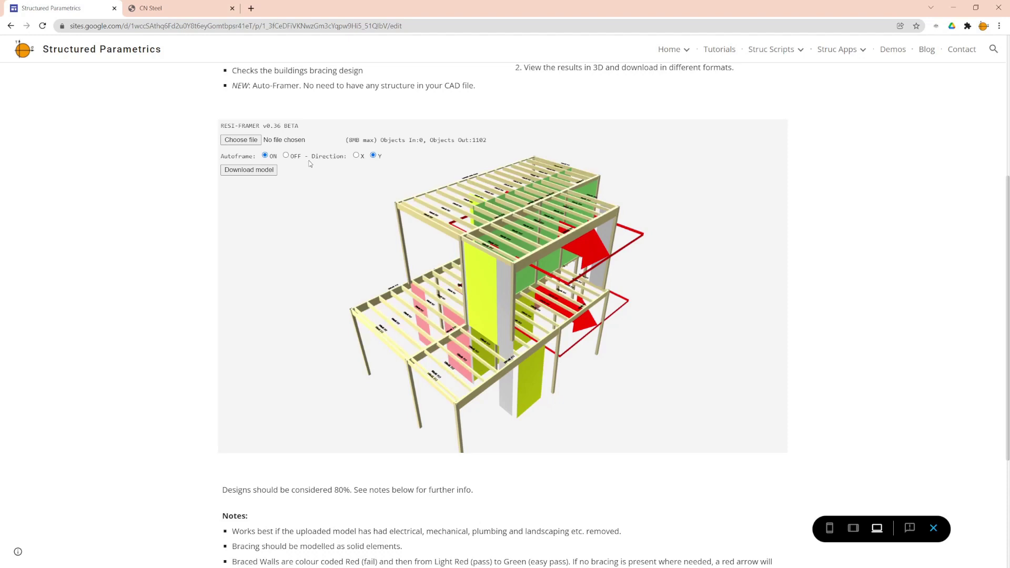
{"action": "left_click", "coordinate": [285, 155]}
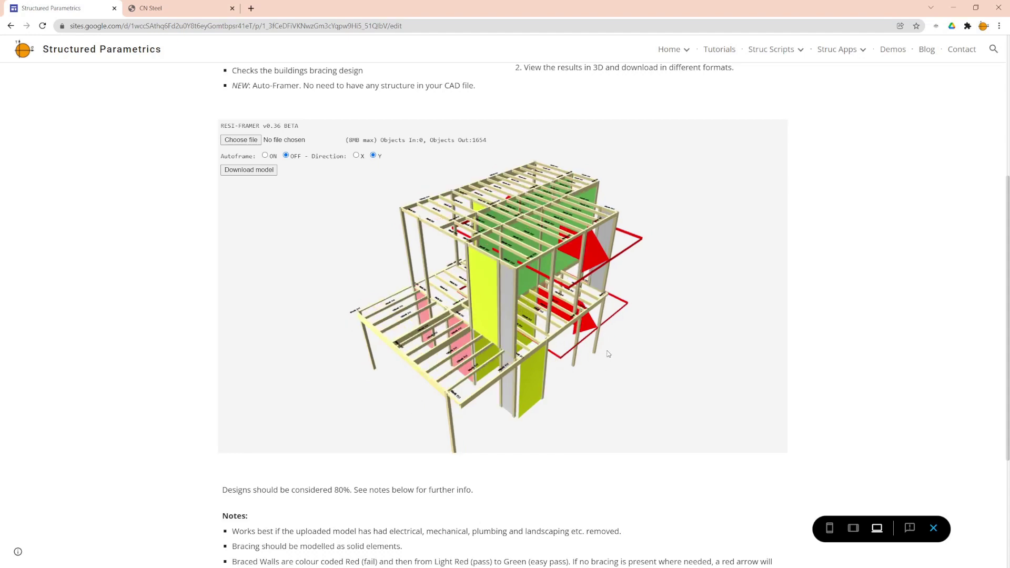
{"action": "scroll", "coordinate": [442, 345], "scroll_direction": "up", "scroll_amount": 6}
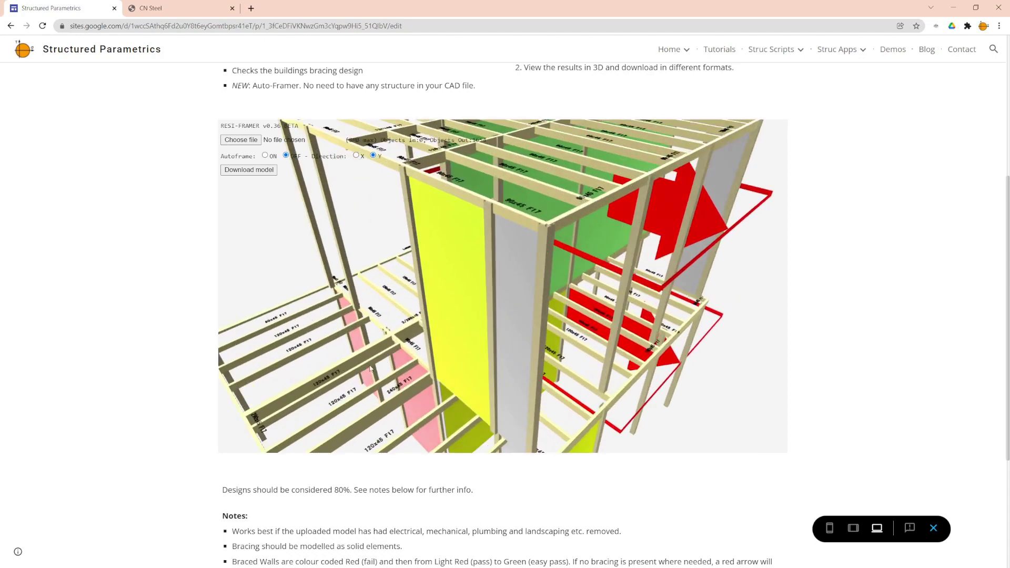
{"action": "scroll", "coordinate": [357, 343], "scroll_direction": "down", "scroll_amount": 2}
{"action": "scroll", "coordinate": [357, 343], "scroll_direction": "up", "scroll_amount": 3}
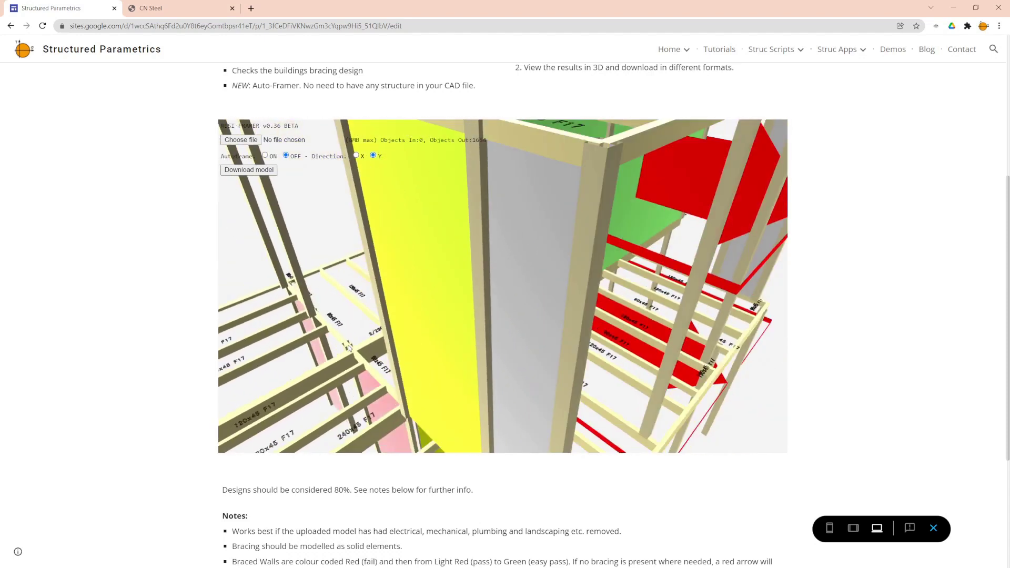
{"action": "scroll", "coordinate": [353, 337], "scroll_direction": "down", "scroll_amount": 6}
{"action": "left_click_drag", "start_coordinate": [359, 288], "coordinate": [477, 286]}
Step: Turn Autoframe back on and examine the regenerated timber frame, colour-coded bracing walls and red arrows from several angles
{"action": "left_click", "coordinate": [264, 155]}
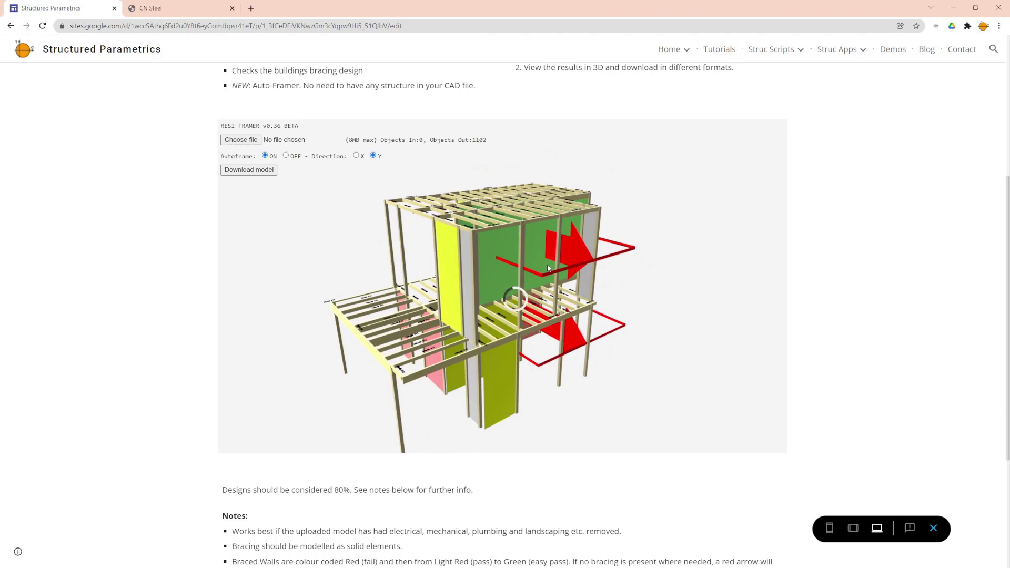
{"action": "left_click_drag", "start_coordinate": [631, 279], "coordinate": [421, 304]}
{"action": "left_click_drag", "start_coordinate": [385, 332], "coordinate": [488, 326]}
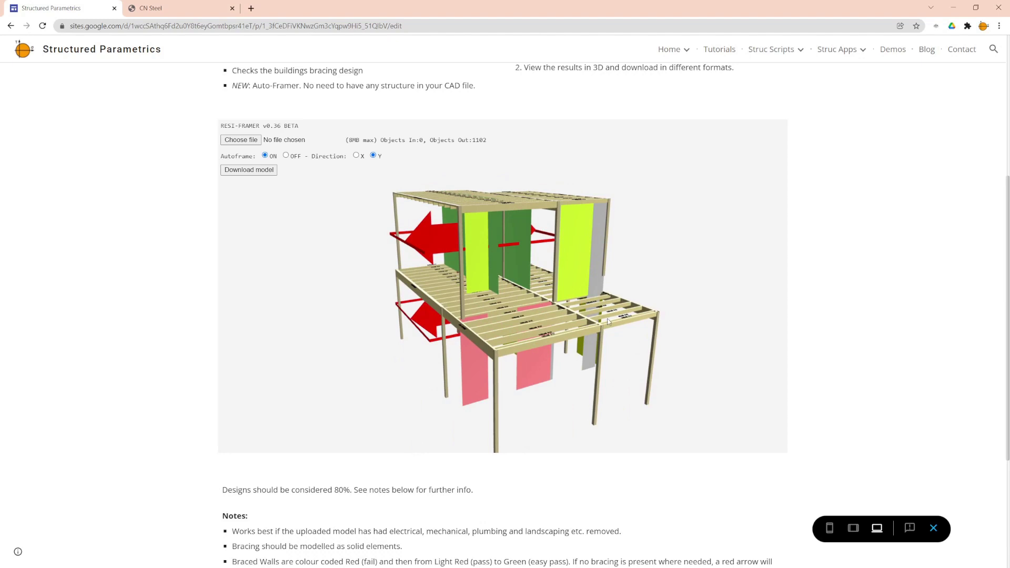
{"action": "left_click_drag", "start_coordinate": [653, 334], "coordinate": [356, 312]}
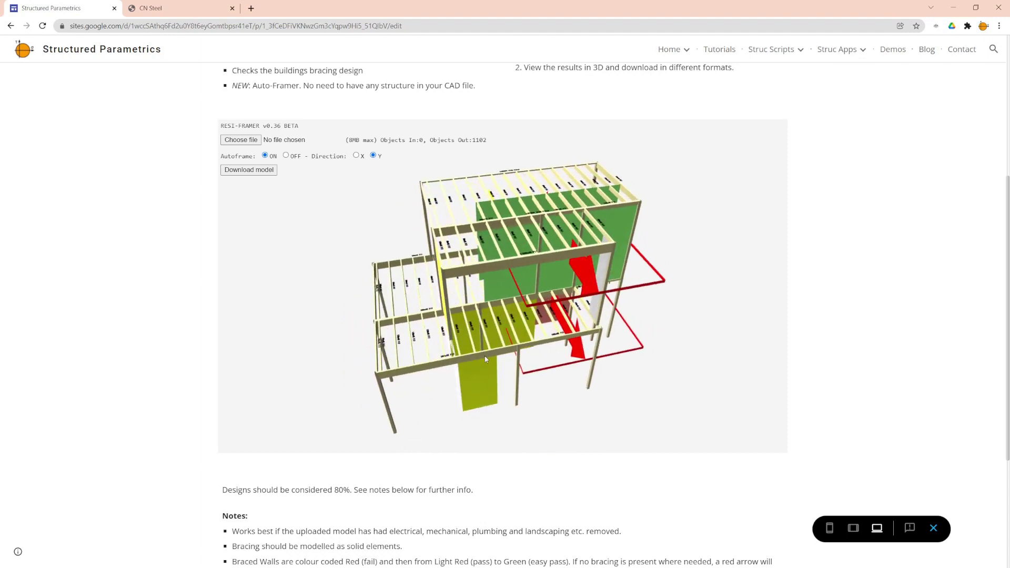
{"action": "left_click_drag", "start_coordinate": [422, 359], "coordinate": [518, 334]}
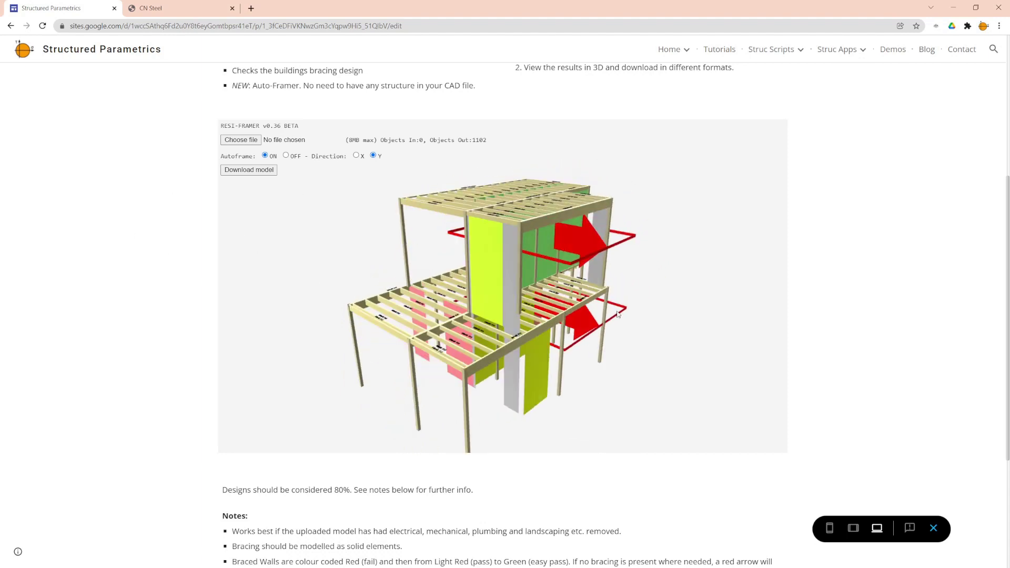
{"action": "left_click_drag", "start_coordinate": [619, 314], "coordinate": [404, 192]}
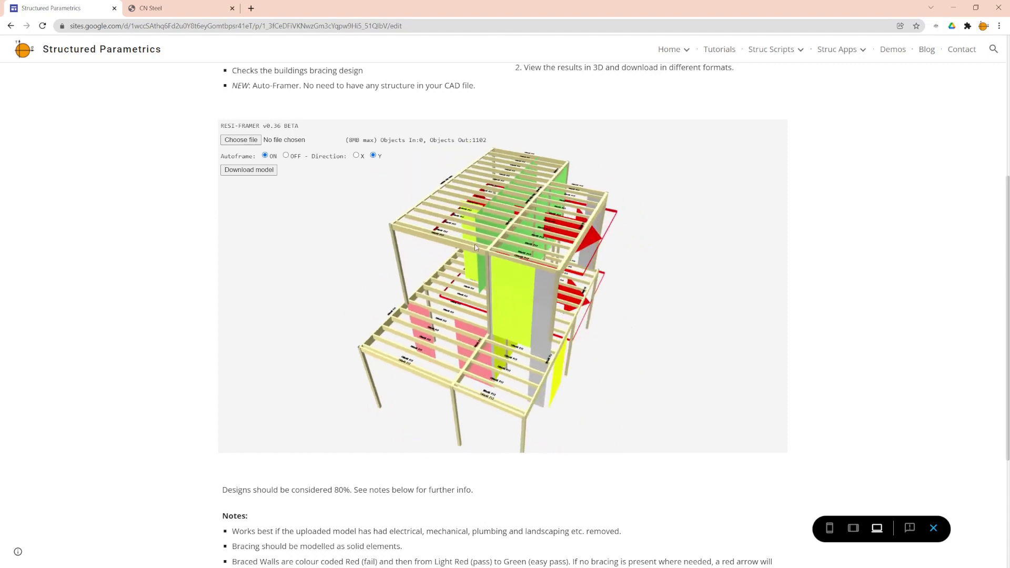
{"action": "left_click_drag", "start_coordinate": [475, 248], "coordinate": [525, 301]}
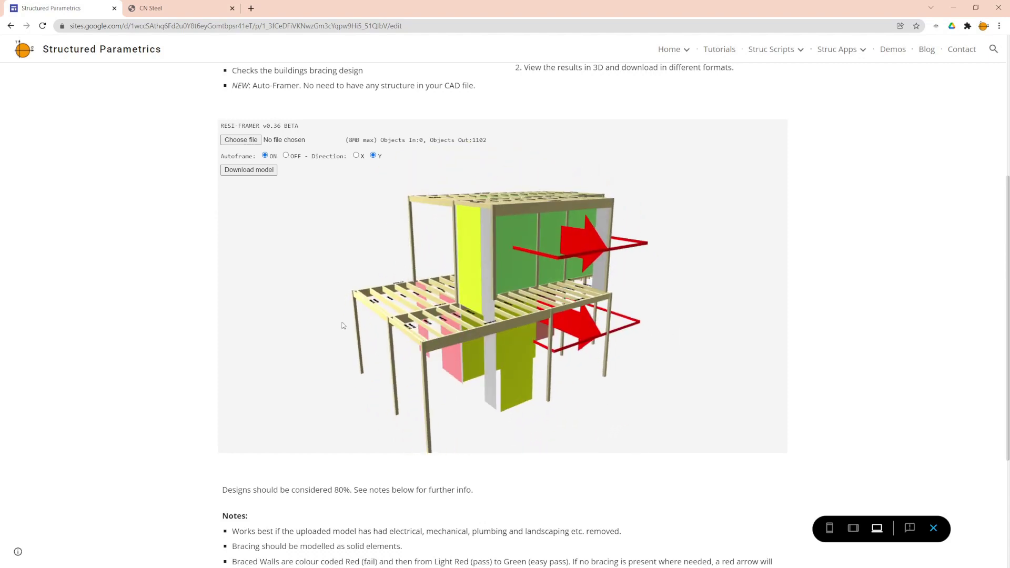
{"action": "left_click_drag", "start_coordinate": [343, 325], "coordinate": [404, 282]}
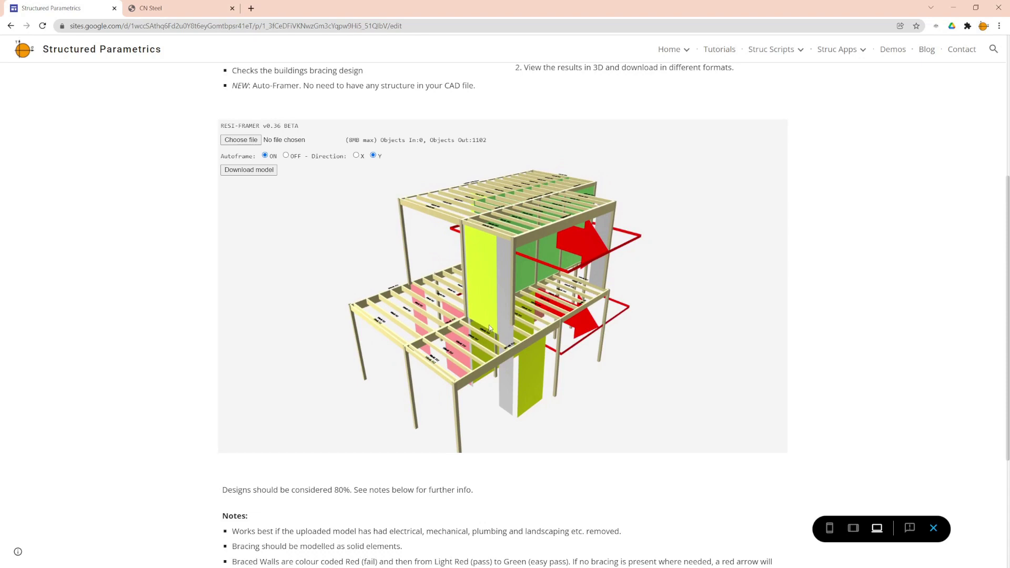
{"action": "left_click_drag", "start_coordinate": [564, 336], "coordinate": [501, 314]}
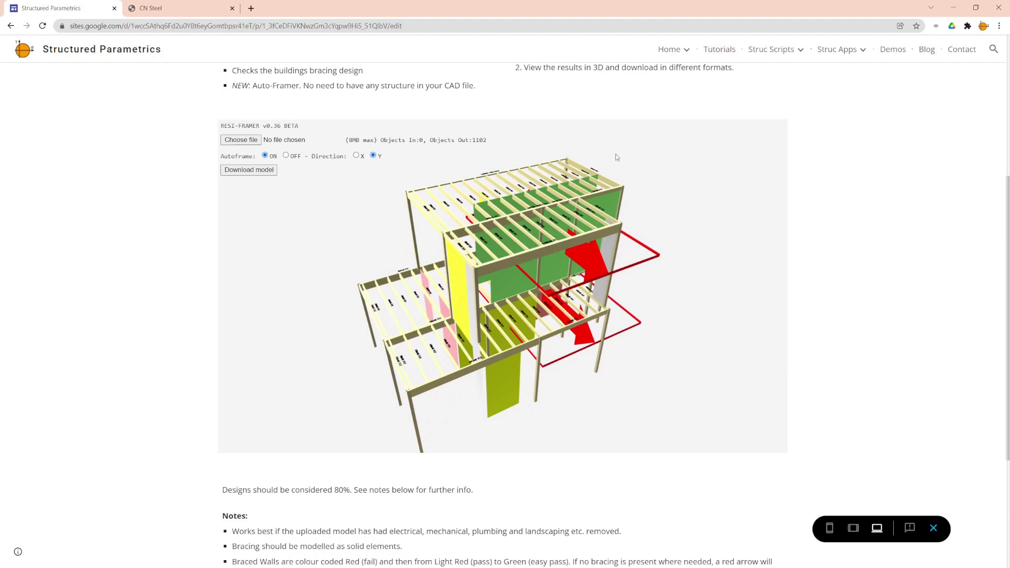
{"action": "left_click_drag", "start_coordinate": [506, 348], "coordinate": [417, 371]}
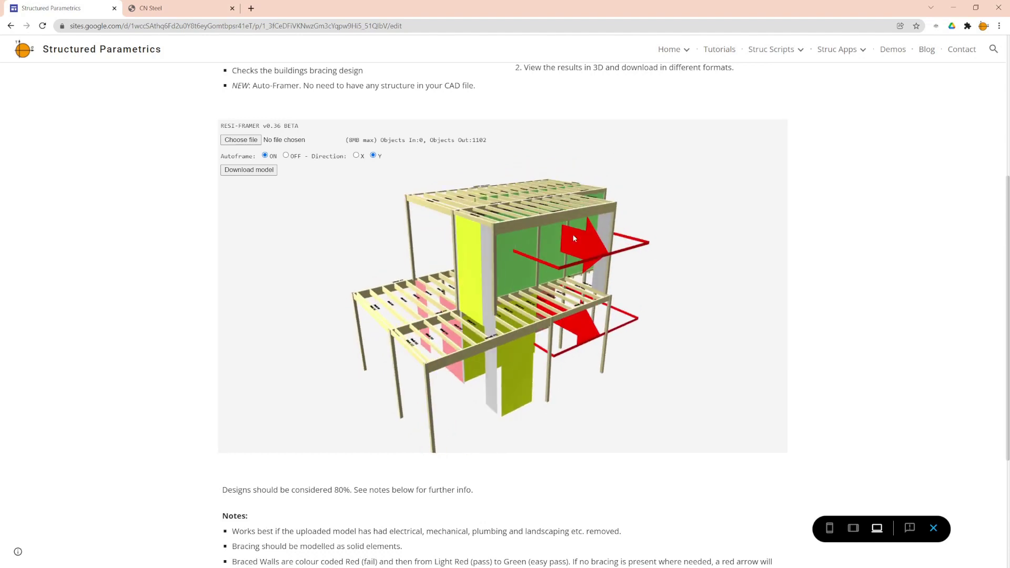
Step: Inspect the timber size labels on the sample model's upper and lower floor members
{"action": "scroll", "coordinate": [505, 235], "scroll_direction": "up", "scroll_amount": 10}
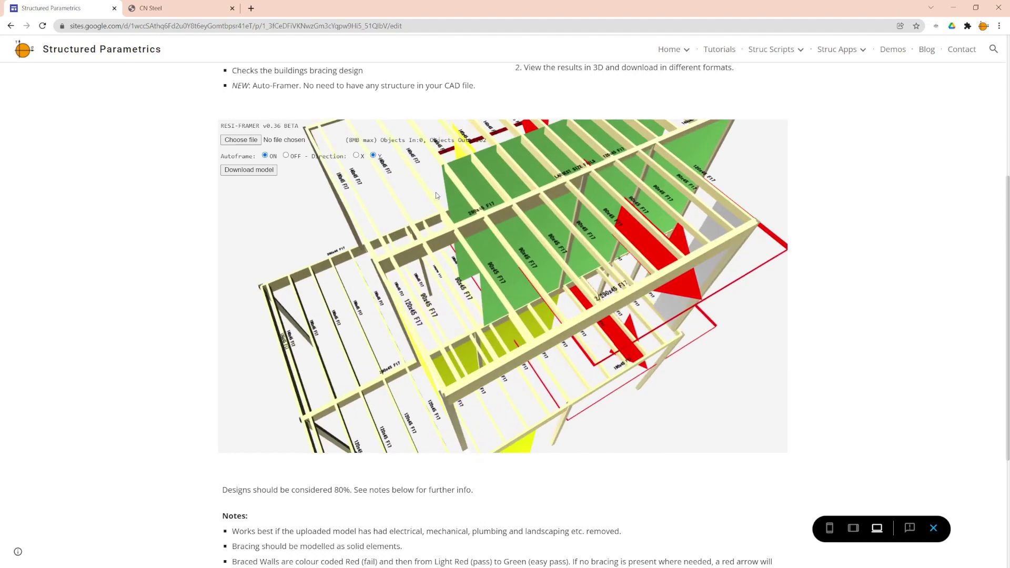
{"action": "scroll", "coordinate": [399, 233], "scroll_direction": "down", "scroll_amount": 5}
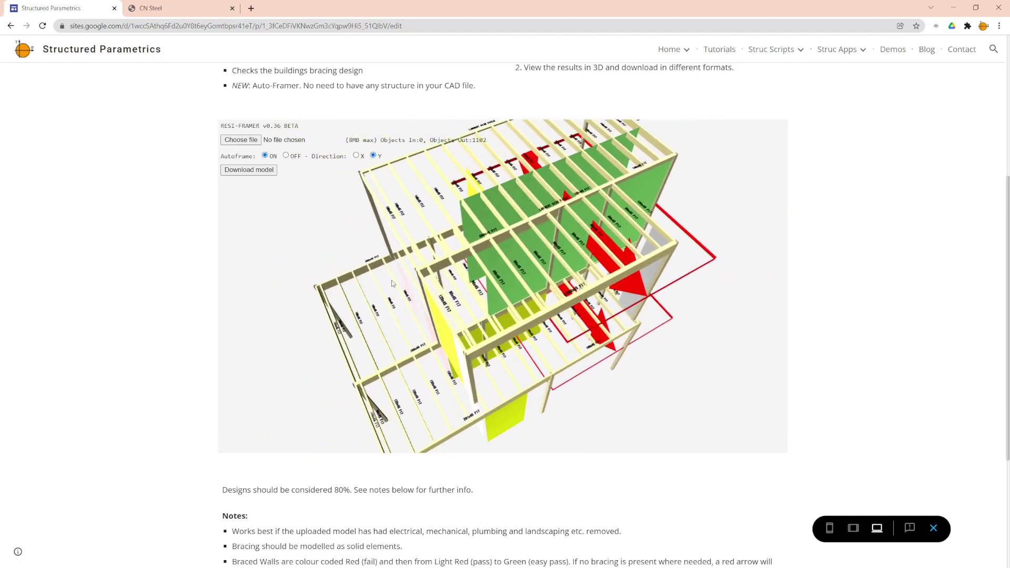
{"action": "left_click_drag", "start_coordinate": [568, 377], "coordinate": [489, 355]}
{"action": "scroll", "coordinate": [490, 355], "scroll_direction": "down", "scroll_amount": 5}
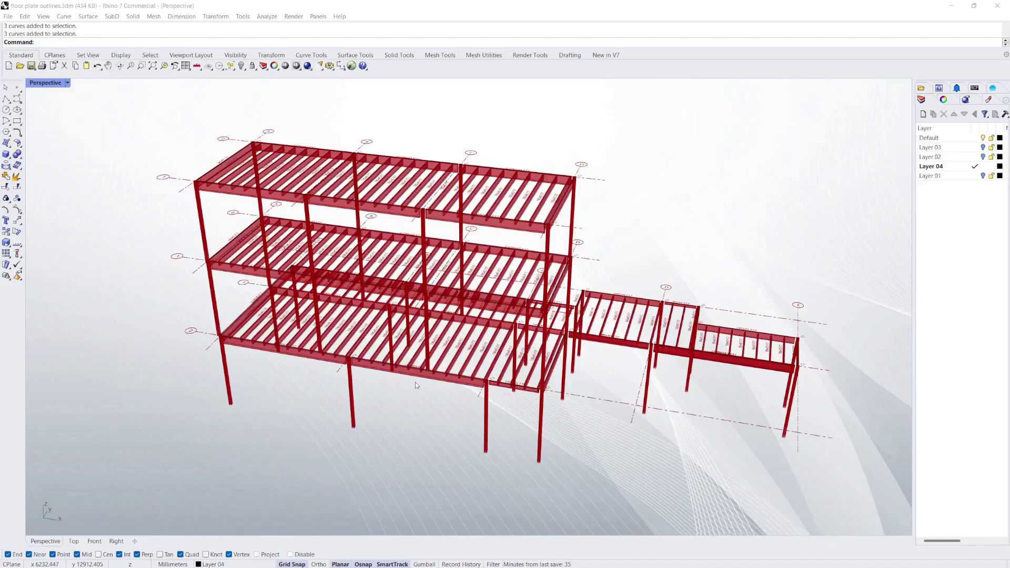
Step: Switch to Rhino and examine the stacked floor framing, columns, grid lines and extended lower wing from several angles
{"action": "right_click_drag", "start_coordinate": [415, 382], "coordinate": [453, 358]}
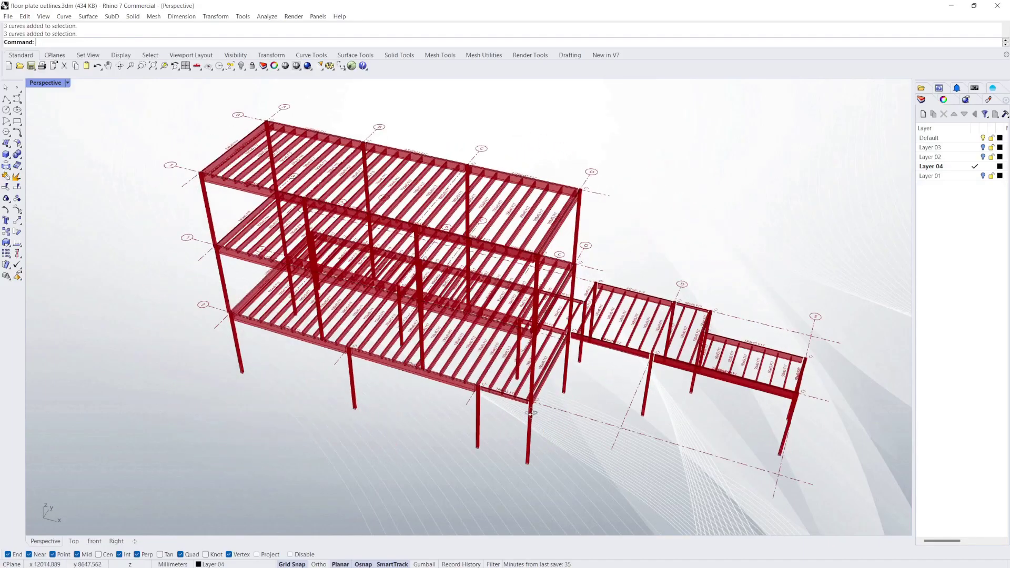
{"action": "scroll", "coordinate": [320, 298], "scroll_direction": "down", "scroll_amount": 6}
{"action": "scroll", "coordinate": [387, 365], "scroll_direction": "up", "scroll_amount": 6}
{"action": "mouse_move", "coordinate": [341, 240]}
{"action": "right_mouse_down"}
{"action": "mouse_move", "coordinate": [437, 295]}
{"action": "mouse_move", "coordinate": [326, 237]}
{"action": "right_mouse_up"}
{"action": "scroll", "coordinate": [445, 237], "scroll_direction": "down", "scroll_amount": 6}
{"action": "scroll", "coordinate": [445, 236], "scroll_direction": "up", "scroll_amount": 2}
{"action": "scroll", "coordinate": [444, 236], "scroll_direction": "up", "scroll_amount": 4}
{"action": "right_click_drag", "start_coordinate": [445, 236], "coordinate": [542, 400]}
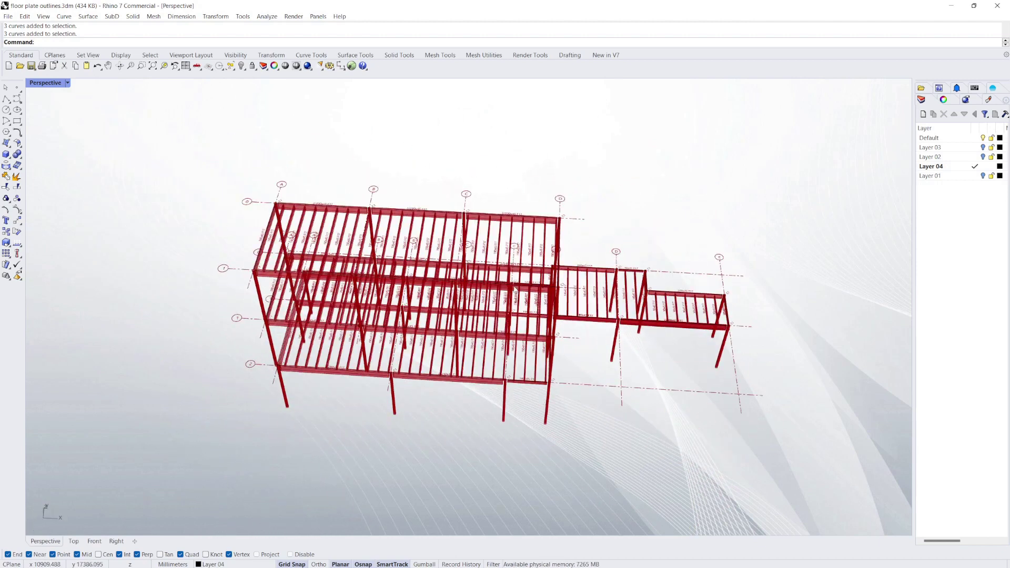
{"action": "right_click_drag", "start_coordinate": [578, 294], "coordinate": [513, 287]}
{"action": "scroll", "coordinate": [513, 288], "scroll_direction": "up", "scroll_amount": 8}
{"action": "scroll", "coordinate": [452, 314], "scroll_direction": "down", "scroll_amount": 4}
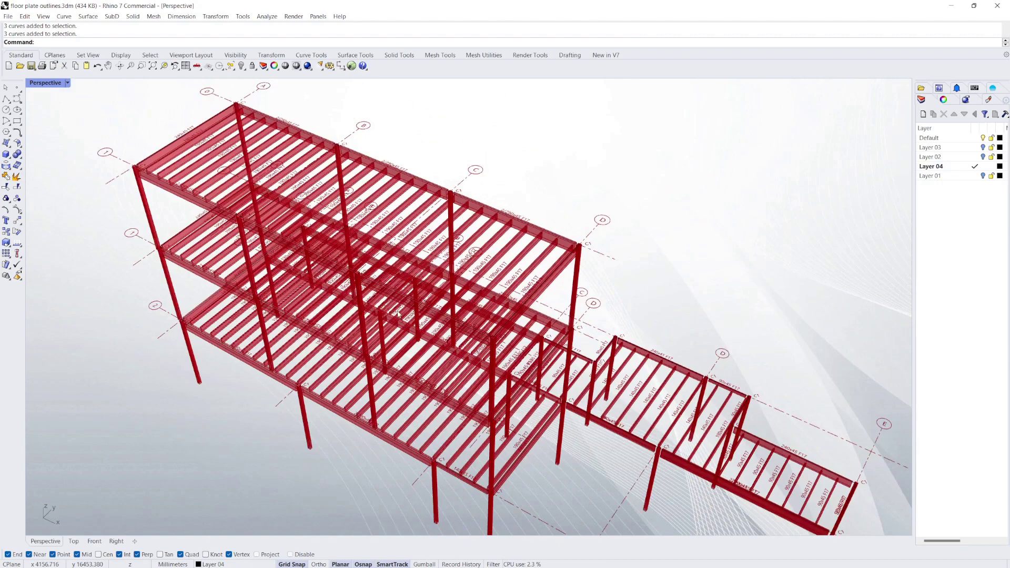
{"action": "mouse_move", "coordinate": [453, 314]}
{"action": "right_mouse_down"}
{"action": "mouse_move", "coordinate": [532, 363]}
{"action": "mouse_move", "coordinate": [474, 300]}
{"action": "mouse_move", "coordinate": [442, 321]}
{"action": "mouse_move", "coordinate": [489, 316]}
{"action": "mouse_move", "coordinate": [459, 310]}
{"action": "right_mouse_up"}
{"action": "scroll", "coordinate": [496, 264], "scroll_direction": "down", "scroll_amount": 4}
{"action": "scroll", "coordinate": [496, 269], "scroll_direction": "down", "scroll_amount": 6}
{"action": "scroll", "coordinate": [506, 295], "scroll_direction": "up", "scroll_amount": 6}
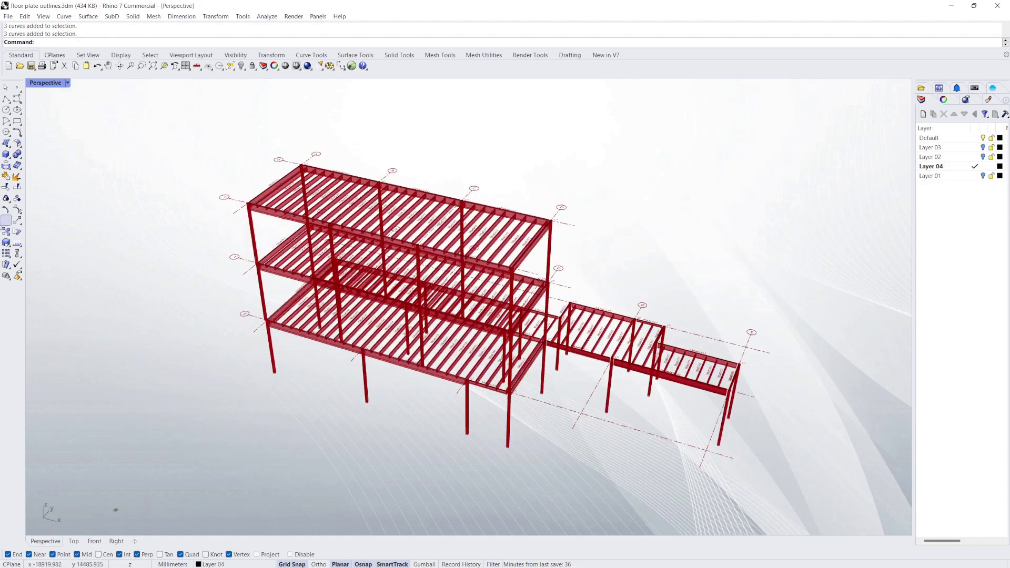